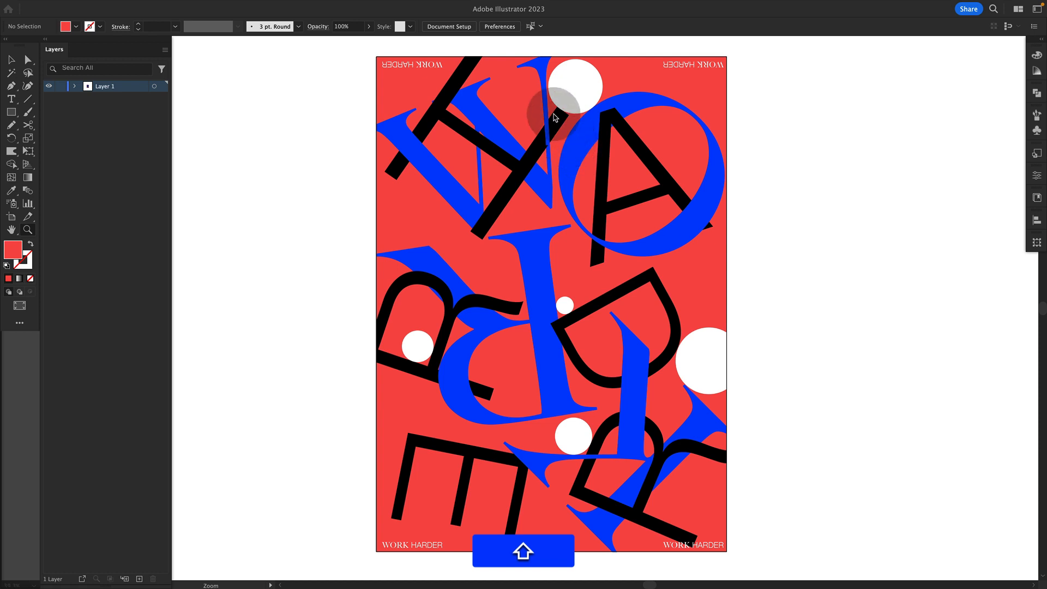
Create a new 1700 x 2400 px document
key(shift+super)
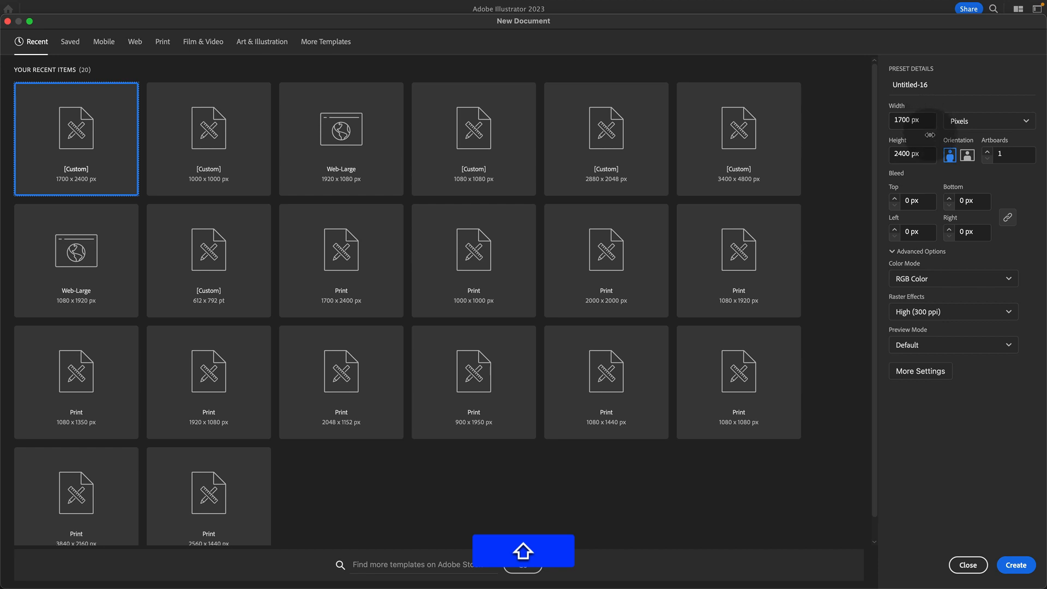
click(1016, 566)
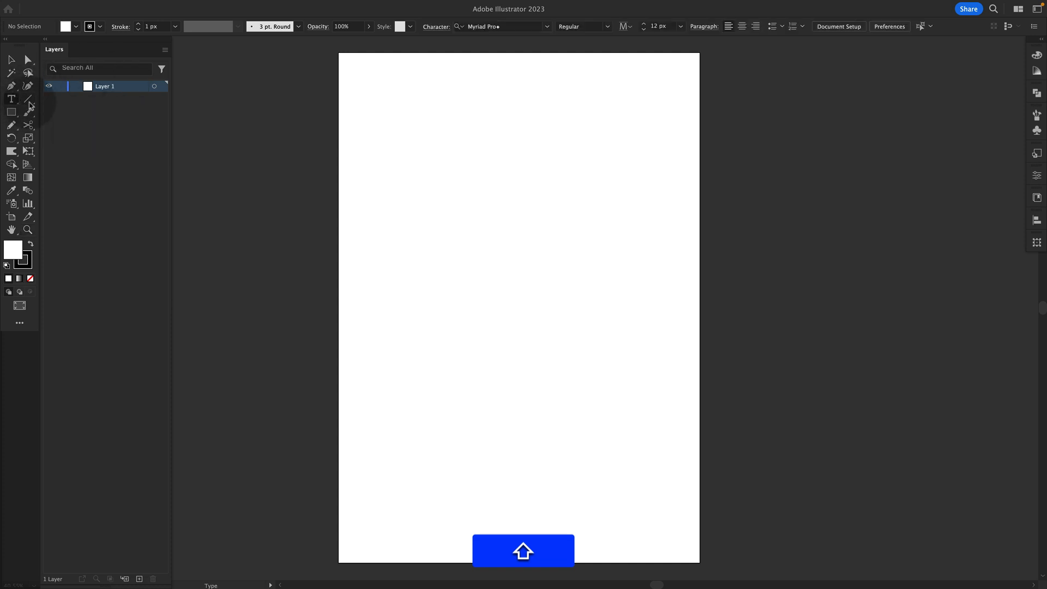
Add a point text object reading "WORK HARDER" on the artboard
click(469, 177)
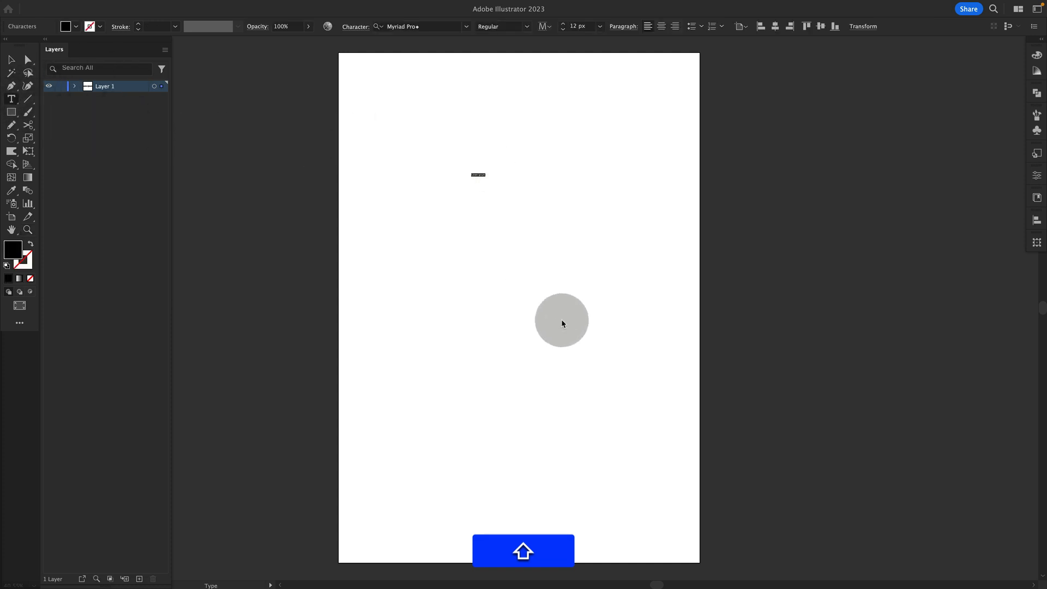
text(WORK HA)
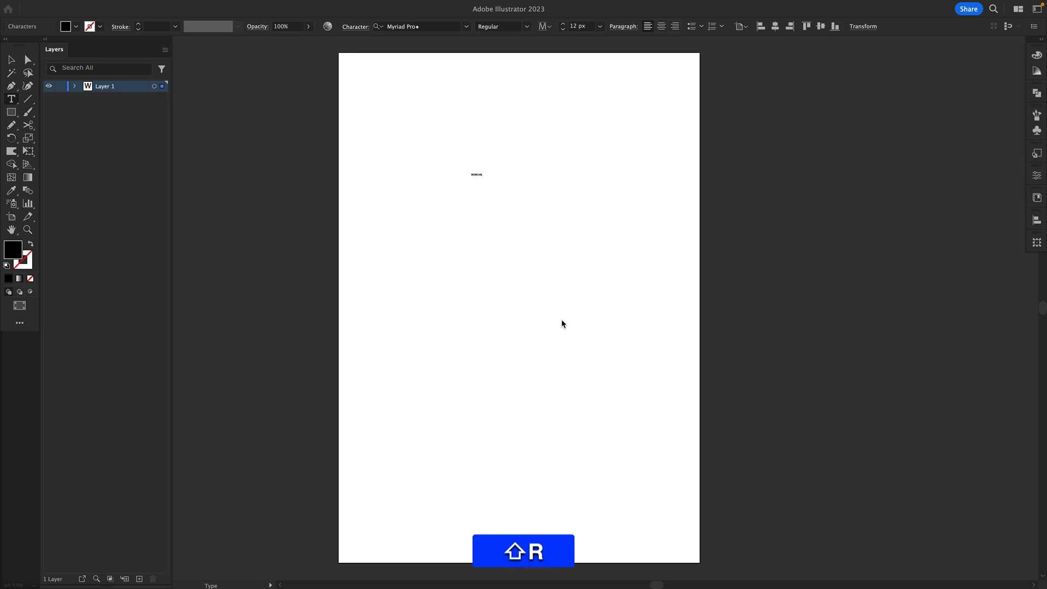
text(RDER)
key(Escape)
Scale the text up to span most of the artboard width and center it vertically
key(e)
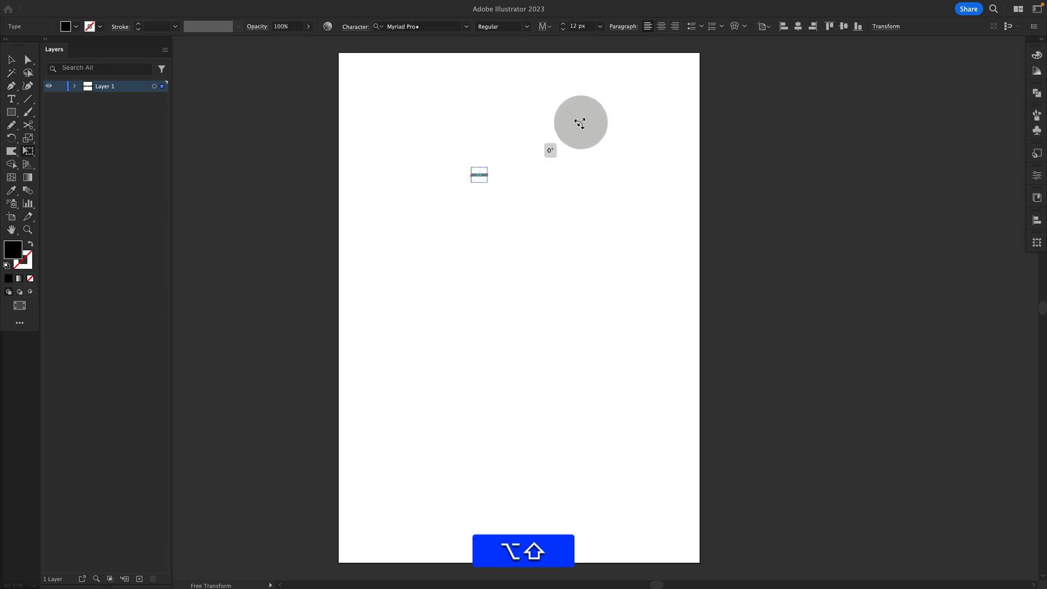
drag(488, 167, 676, 93)
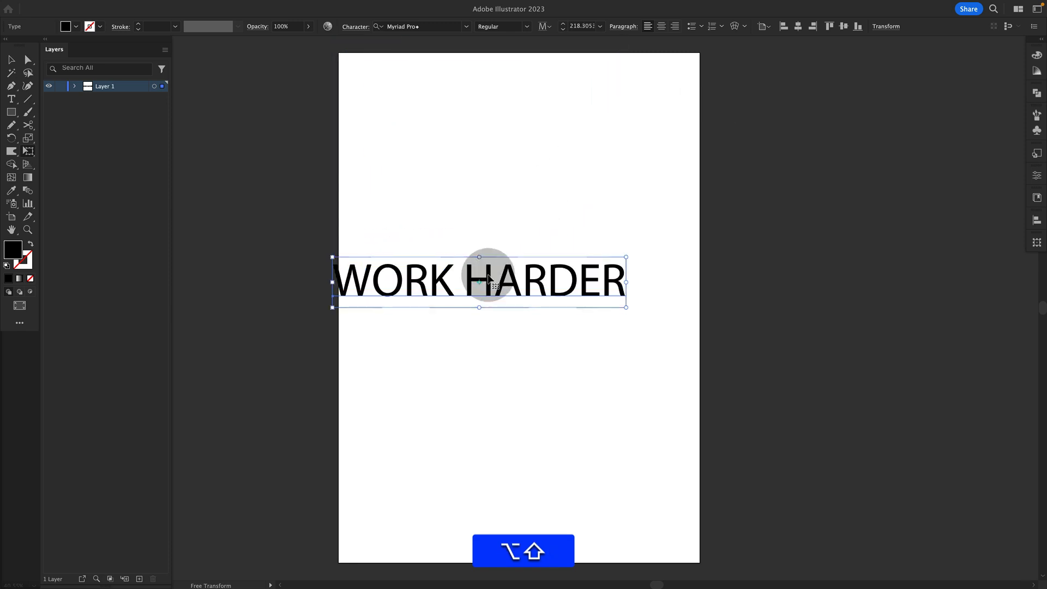
drag(501, 277, 553, 274)
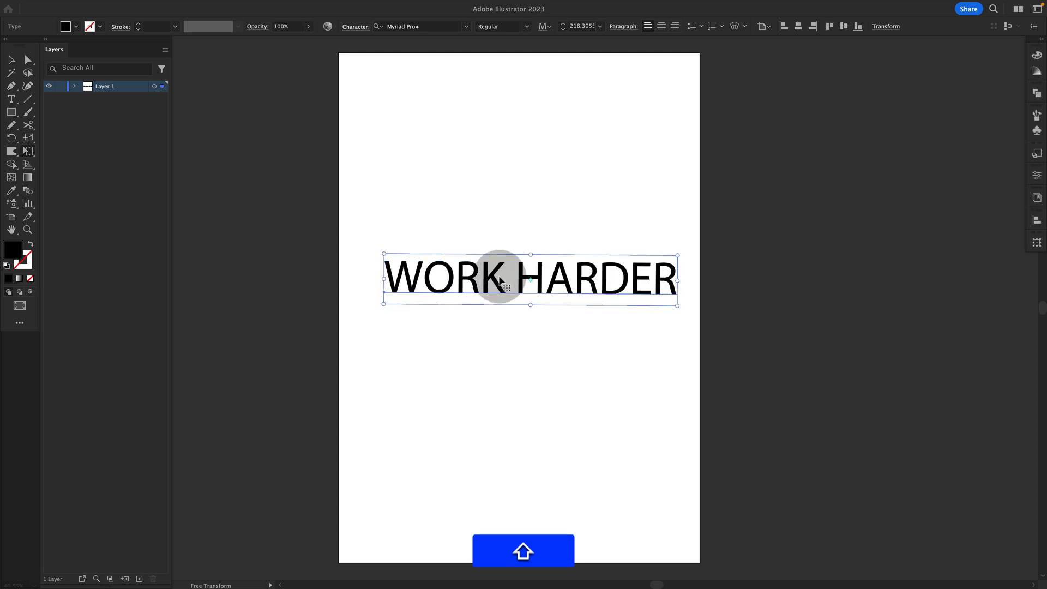
key(shift+super+z)
Set the word "WORK" in Big Caslon Medium
key(v)
click(491, 315)
double_click(496, 277)
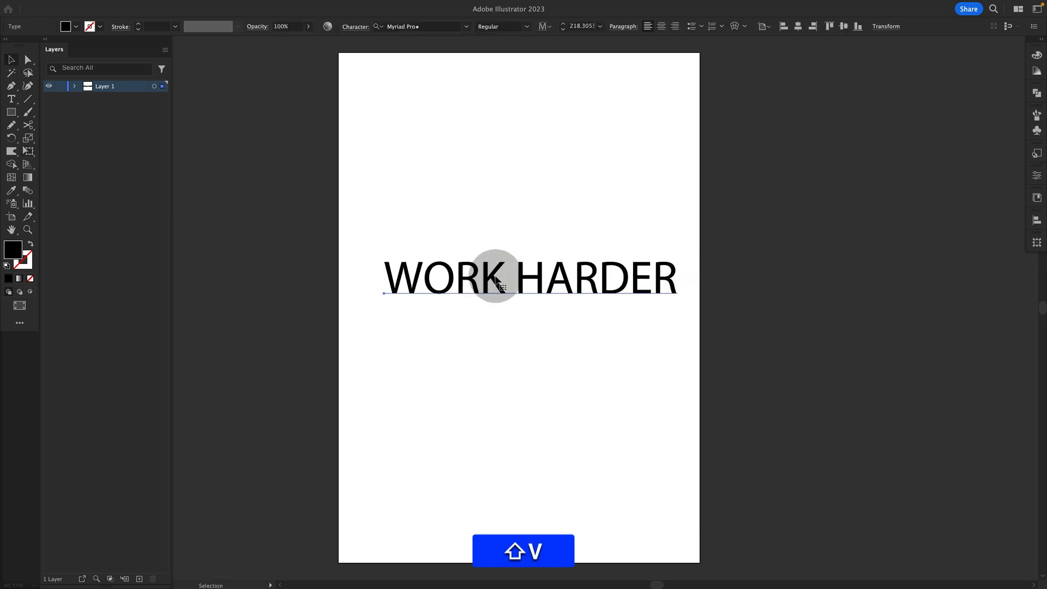
drag(502, 277, 382, 270)
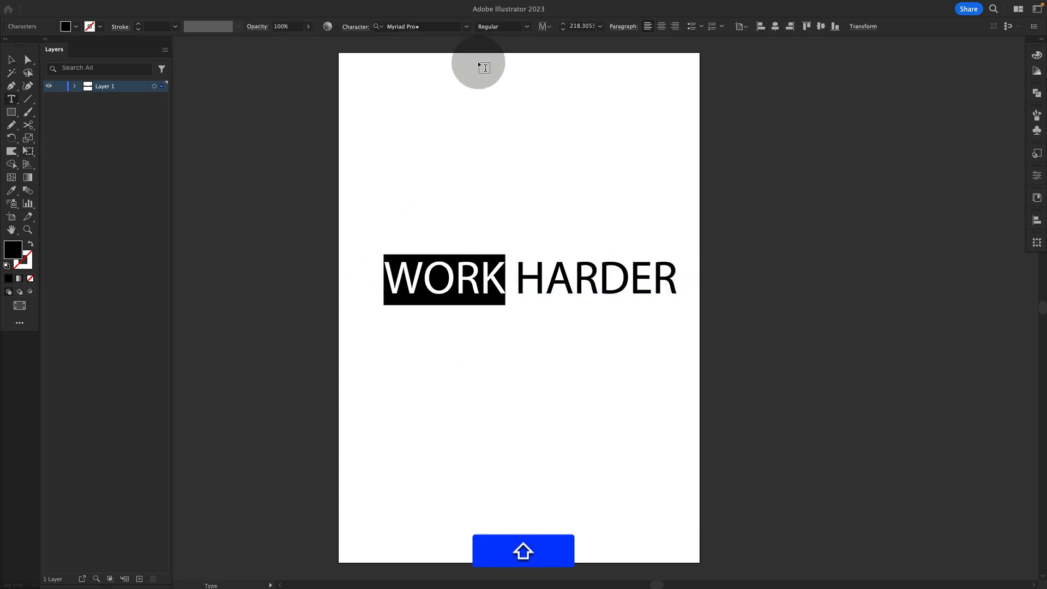
click(467, 29)
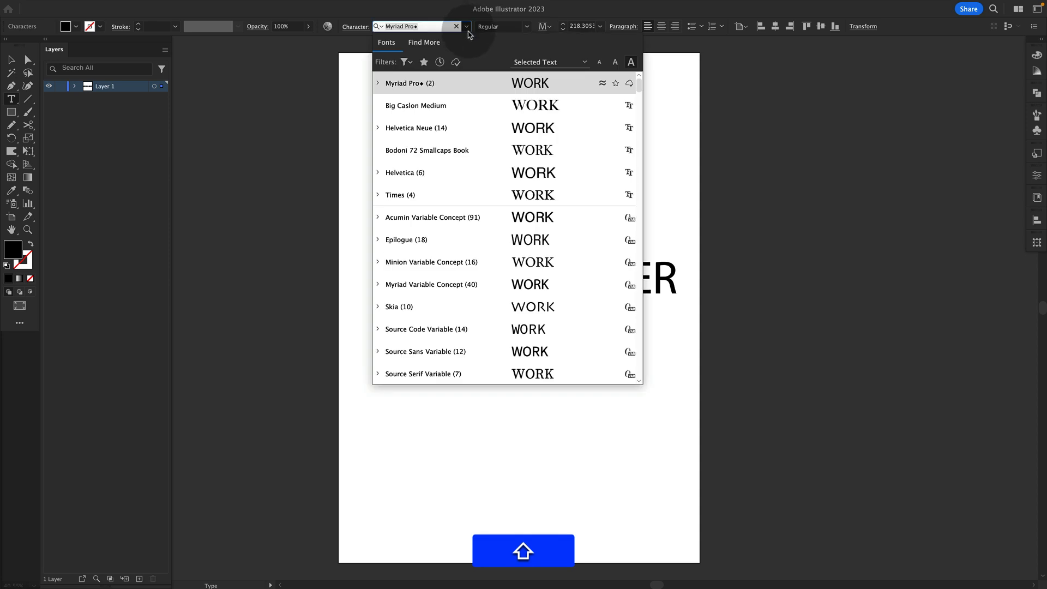
click(469, 111)
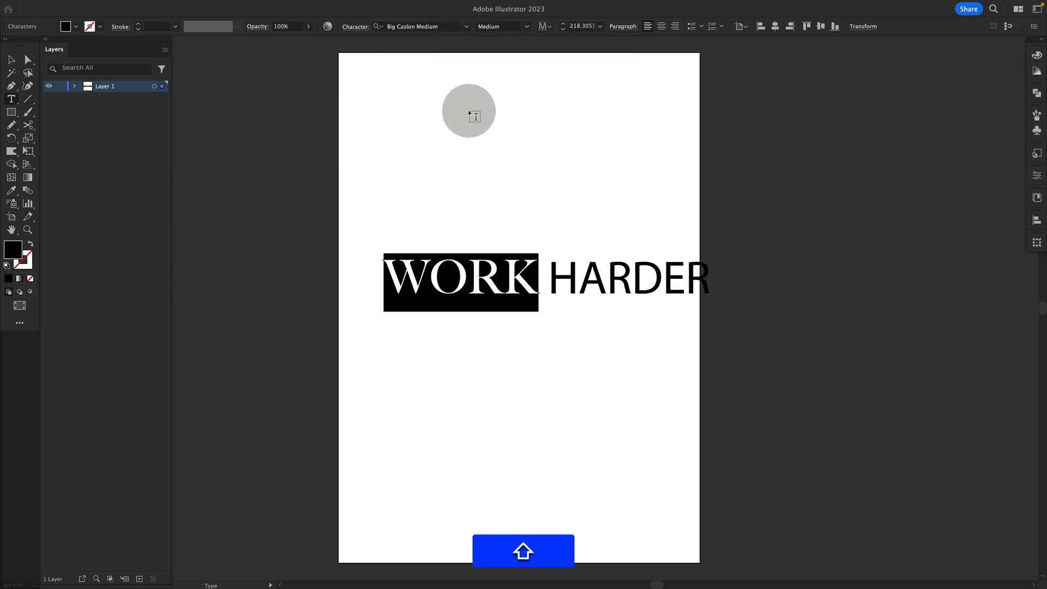
Set the word "HARDER" in Helvetica Neue Light
click(11, 60)
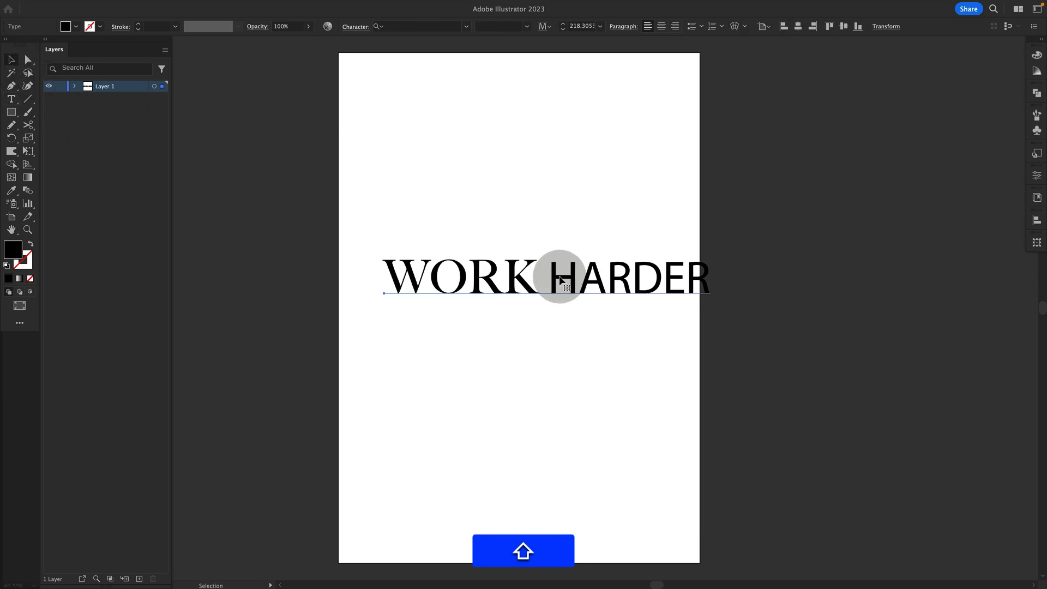
drag(553, 272, 731, 248)
click(422, 27)
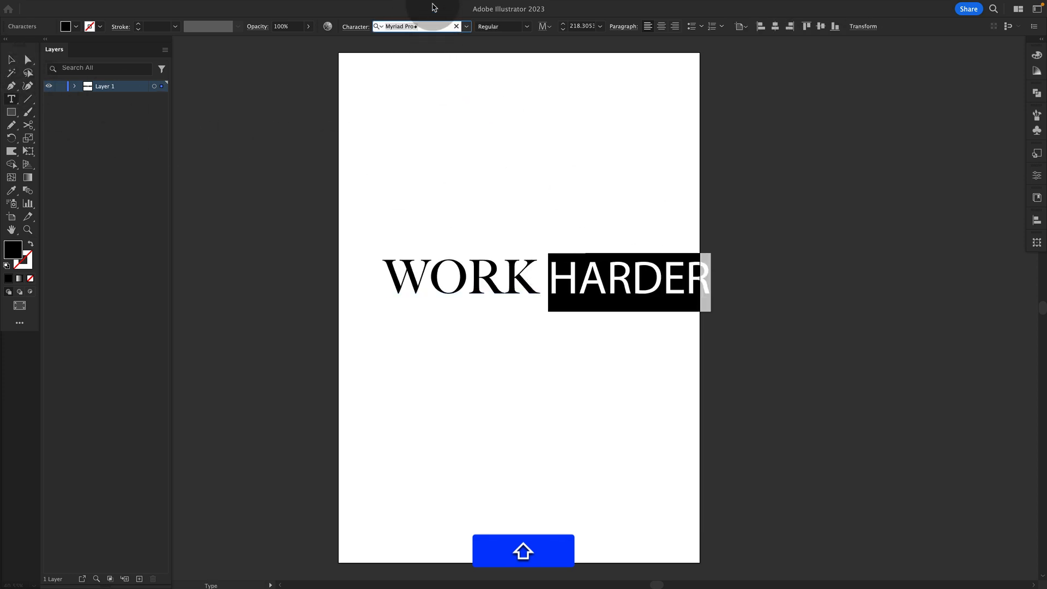
text(N)
key(BackSpace)
text(HELVE)
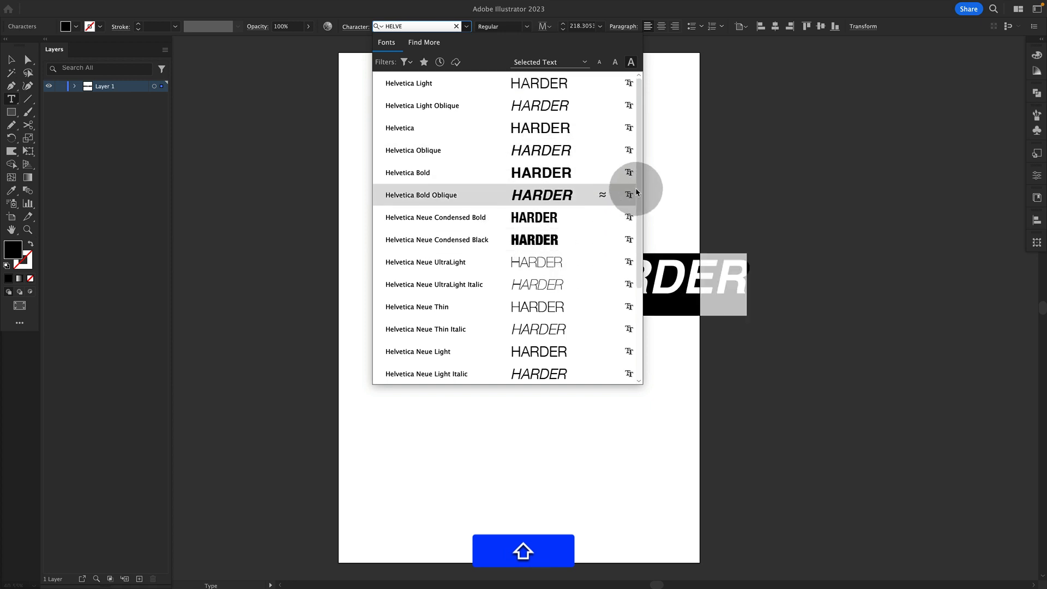
scroll(633, 208, down, 5)
click(460, 245)
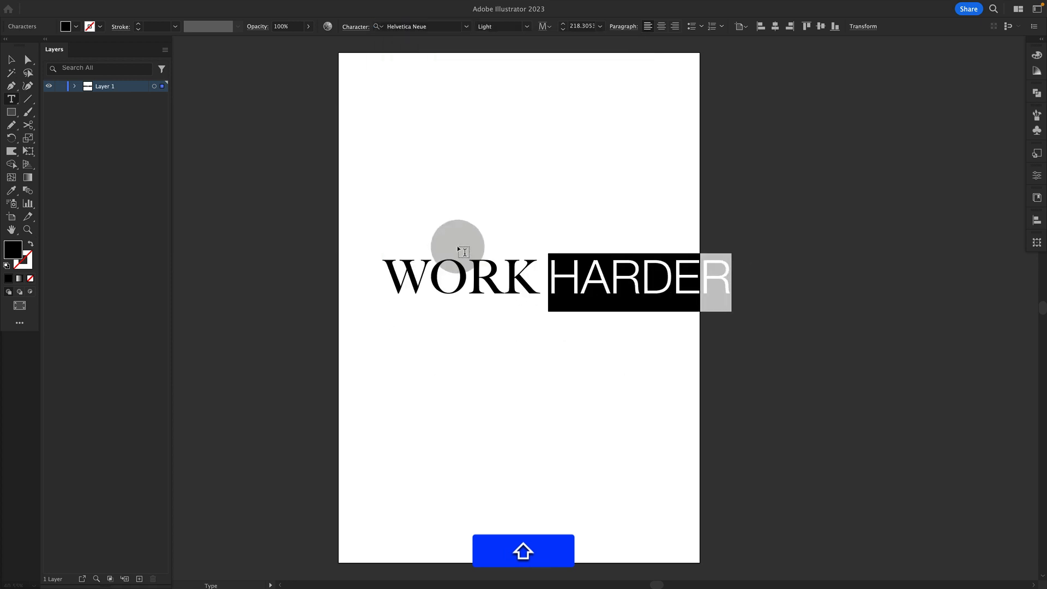
Convert the text to outlines and ungroup the letters
click(11, 60)
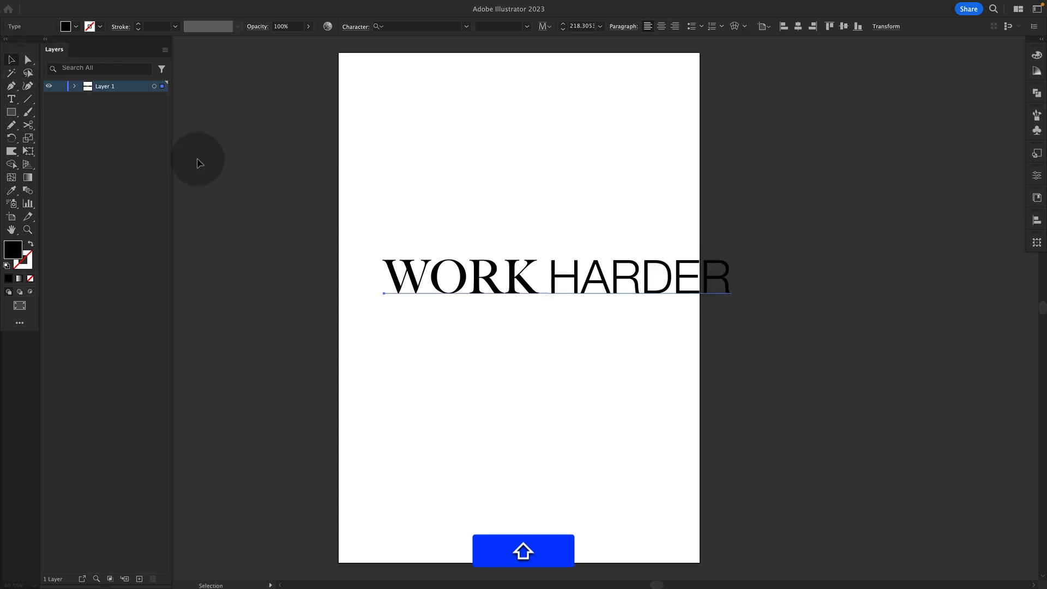
right_click(518, 275)
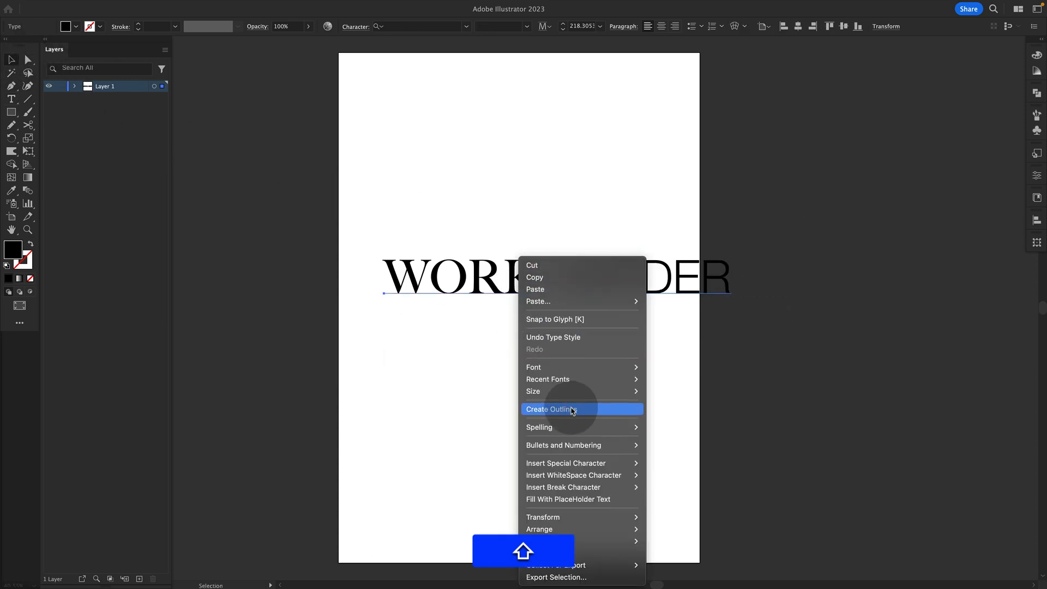
click(574, 409)
right_click(518, 280)
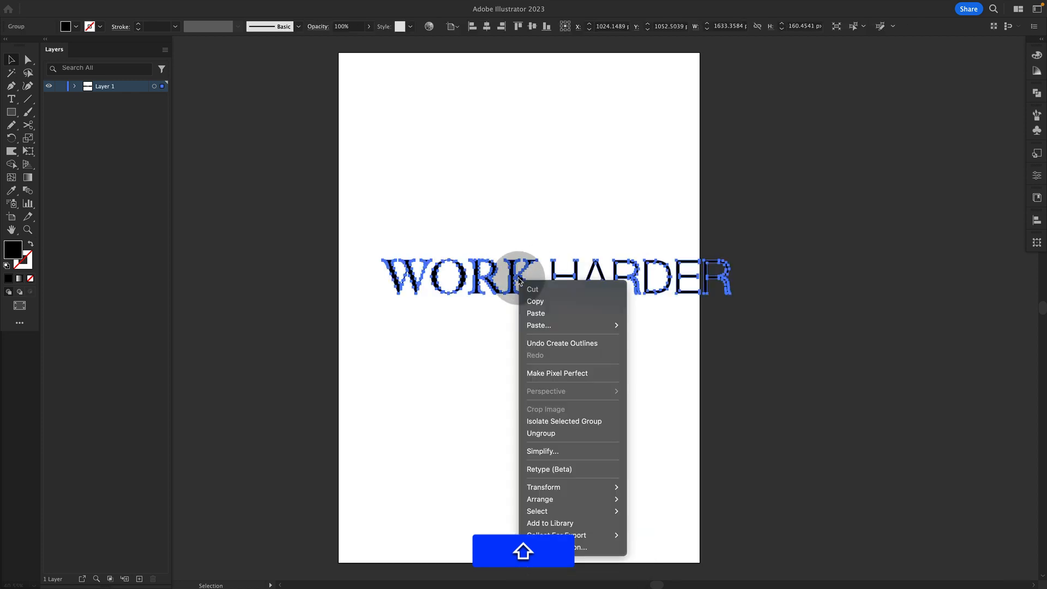
click(562, 432)
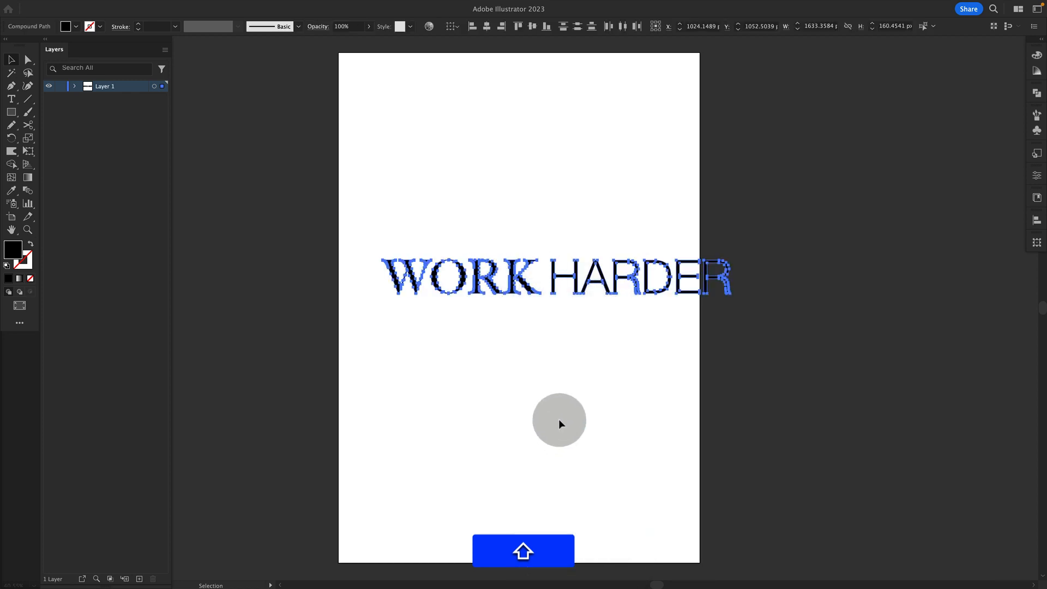
Move the ORK and HARDER letters off the artboard to the right, leaving the W in the top-left area
click(767, 229)
drag(768, 229, 571, 323)
drag(575, 279, 784, 305)
key(shift+z)
drag(547, 261, 435, 214)
key(shift+z)
key(shift+v)
click(514, 254)
Enlarge the W and rotate it, placing it in the artboard's top-left corner
key(shift+e)
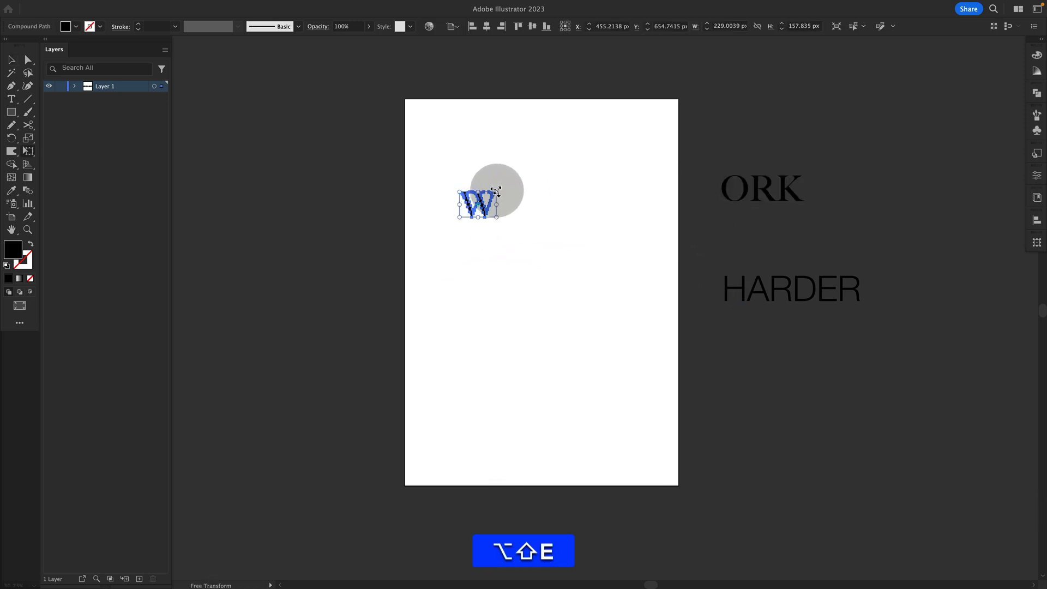
drag(496, 187, 548, 159)
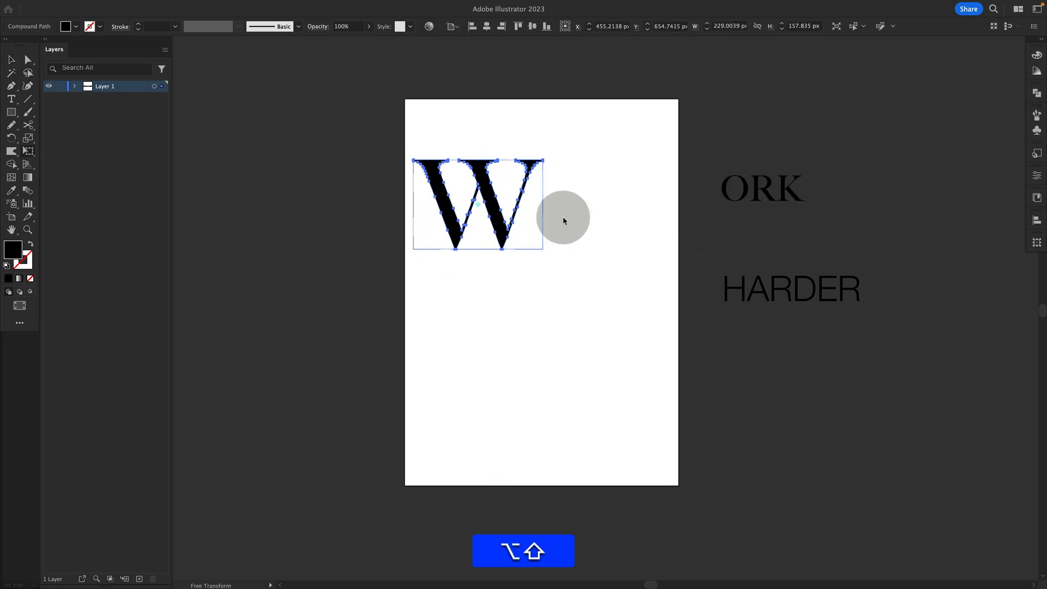
drag(564, 220, 385, 222)
key(shift+v)
drag(484, 223, 471, 180)
click(567, 234)
Bring the O onto the artboard, enlarge it and place it in the top-right corner
click(737, 183)
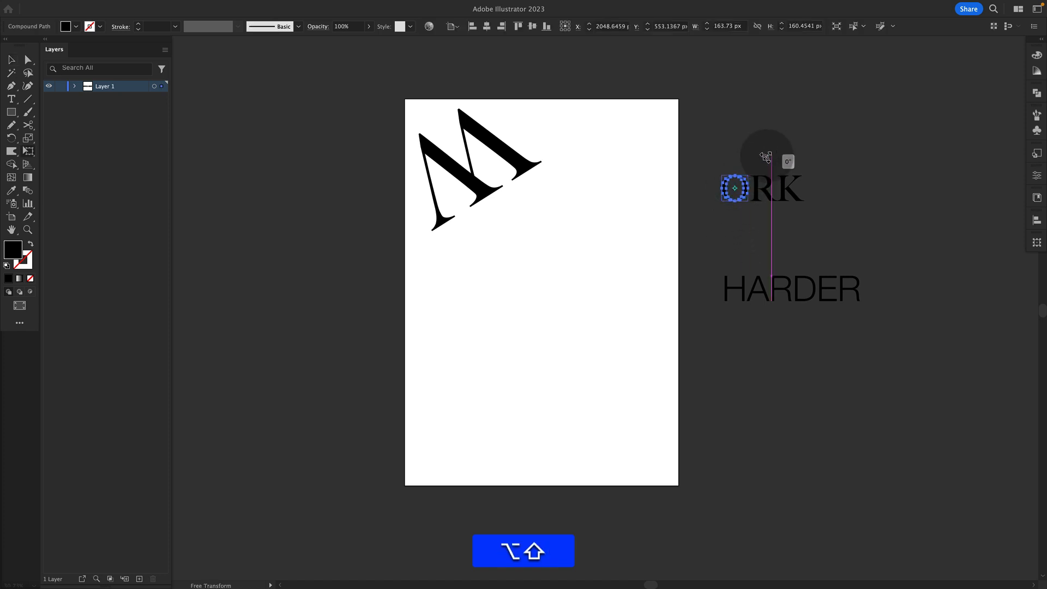
drag(749, 175, 772, 153)
drag(761, 173, 579, 220)
key(alt+shift+e)
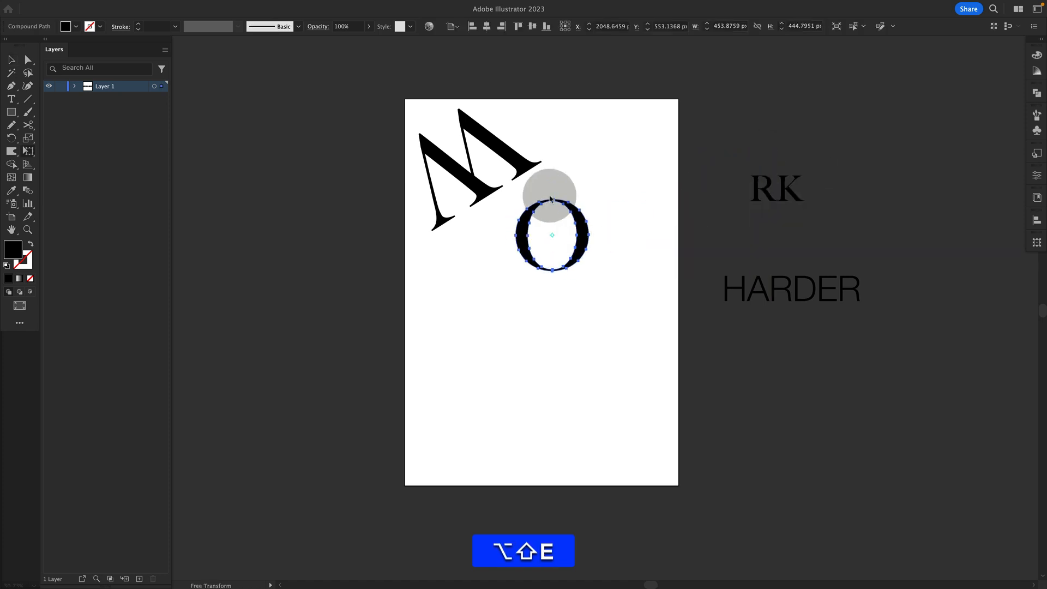
key(shift+v)
click(523, 170)
key(shift+e)
drag(557, 159, 478, 176)
key(shift+e)
key(shift+v)
drag(579, 222, 671, 113)
Bring the R onto the artboard, enlarge it and rotate it below the W
key(shift+e)
key(alt+shift+v)
drag(739, 171, 526, 267)
key(shift+e)
key(alt+shift+v)
click(567, 293)
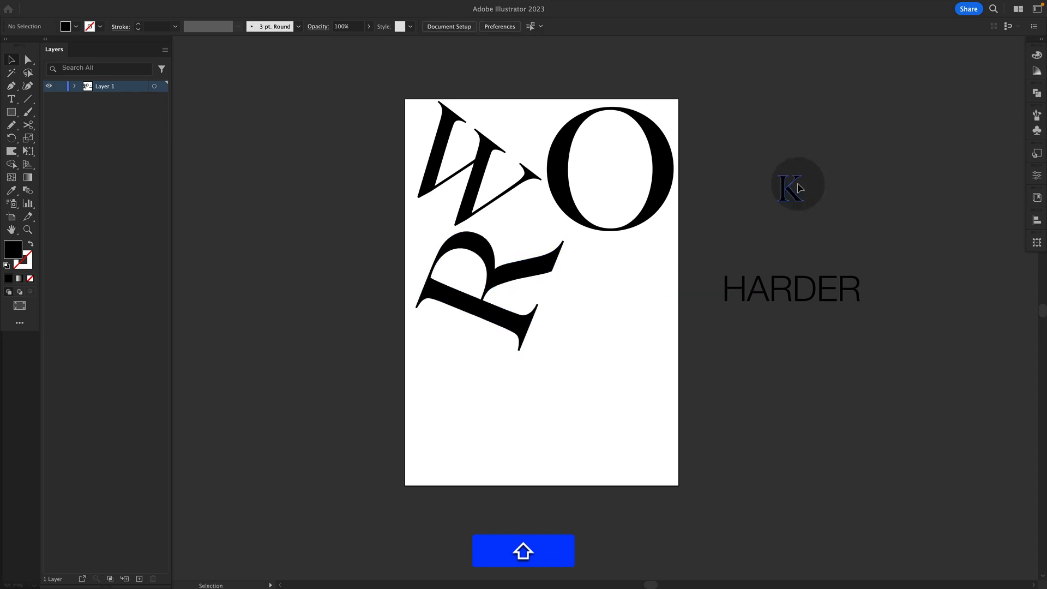
Bring the K onto the artboard, enlarge it and rotate it in the lower right
drag(798, 187, 612, 296)
key(shift+e)
key(shift+v)
Try rotating the W to a flatter angle and undo the rotation
click(484, 321)
click(471, 211)
key(shift+e)
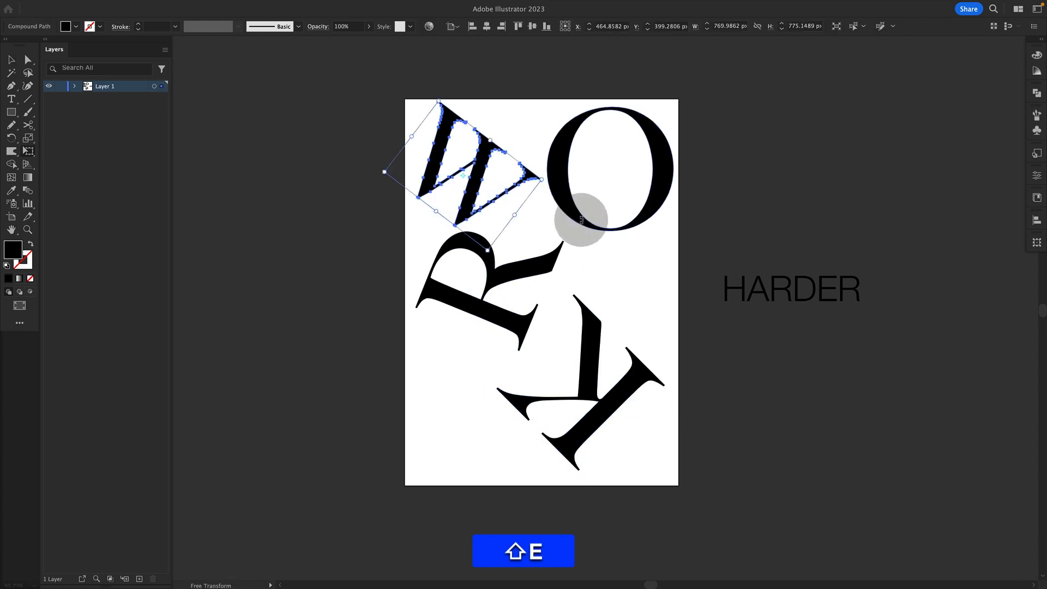
drag(580, 214, 390, 196)
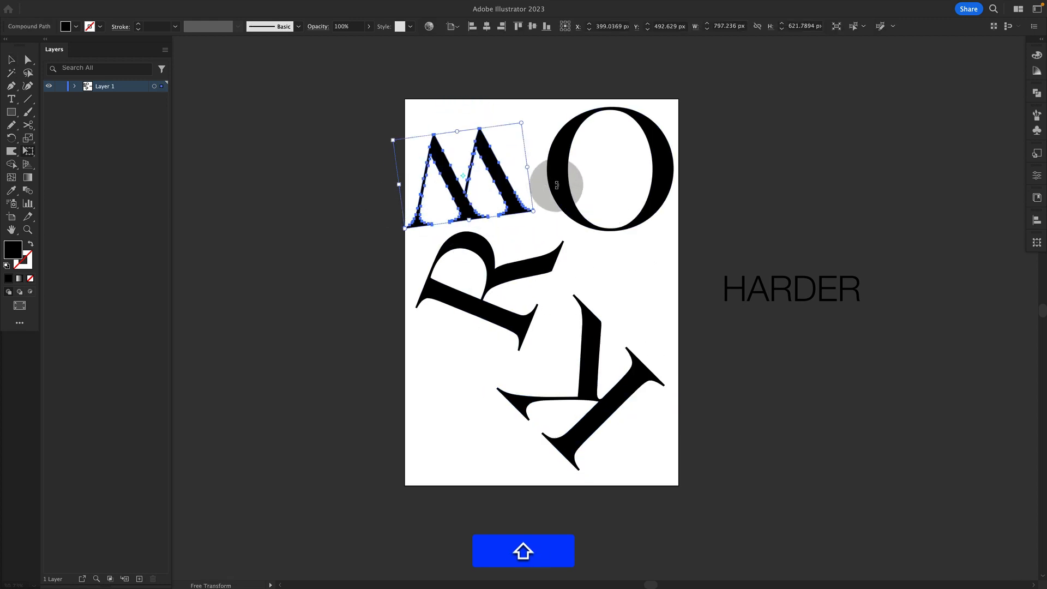
key(shift+super+z)
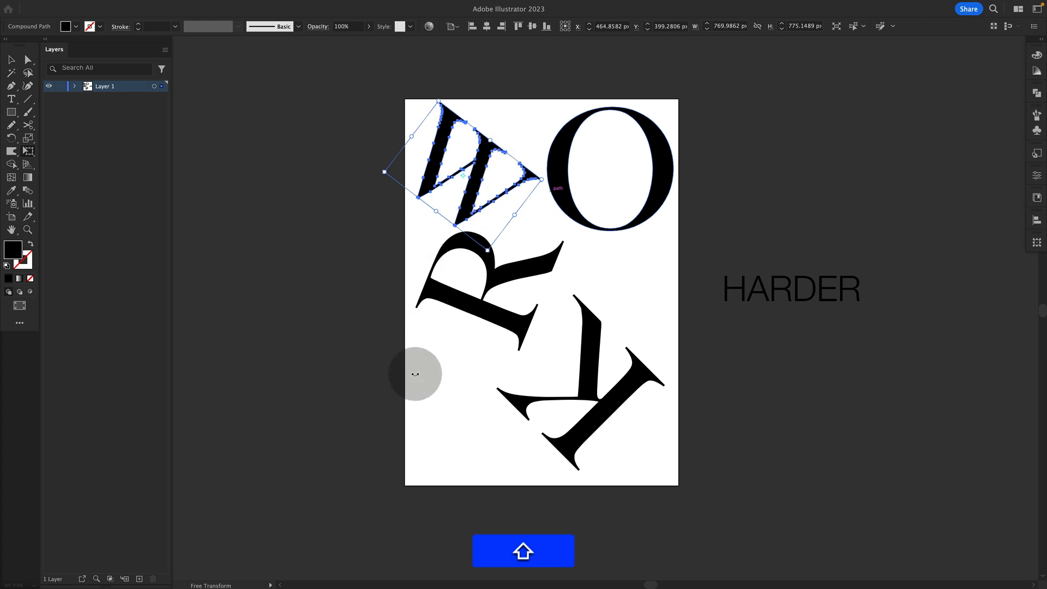
Rotate the R further counterclockwise on the left side
key(shift+v)
click(482, 345)
click(494, 333)
key(shift+e)
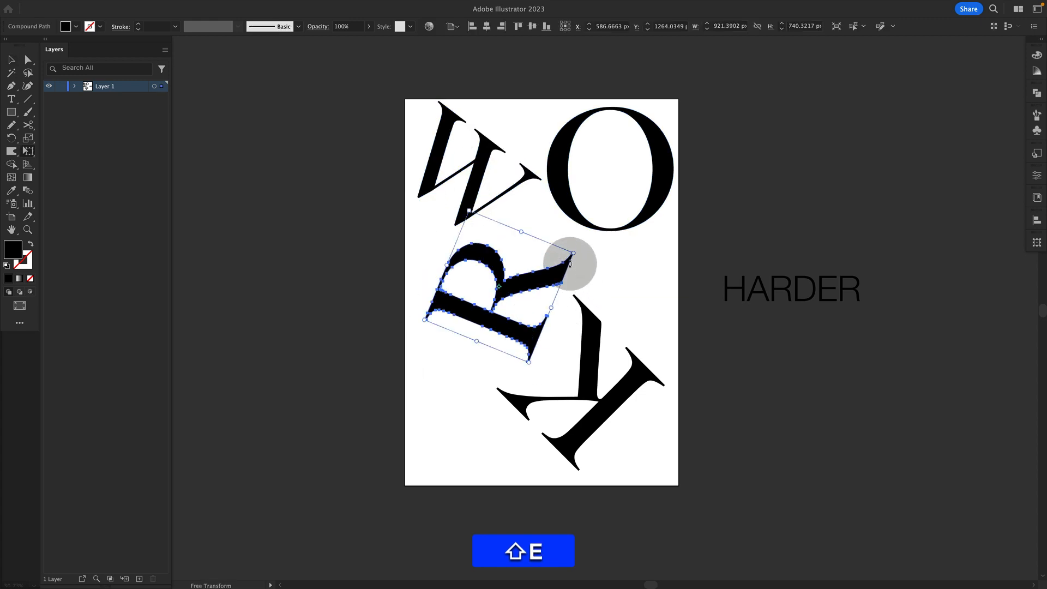
drag(574, 253, 546, 349)
Resize and rotate the K so it fills the lower right of the artboard
key(shift+v)
click(624, 355)
key(shift+e)
drag(666, 387, 646, 430)
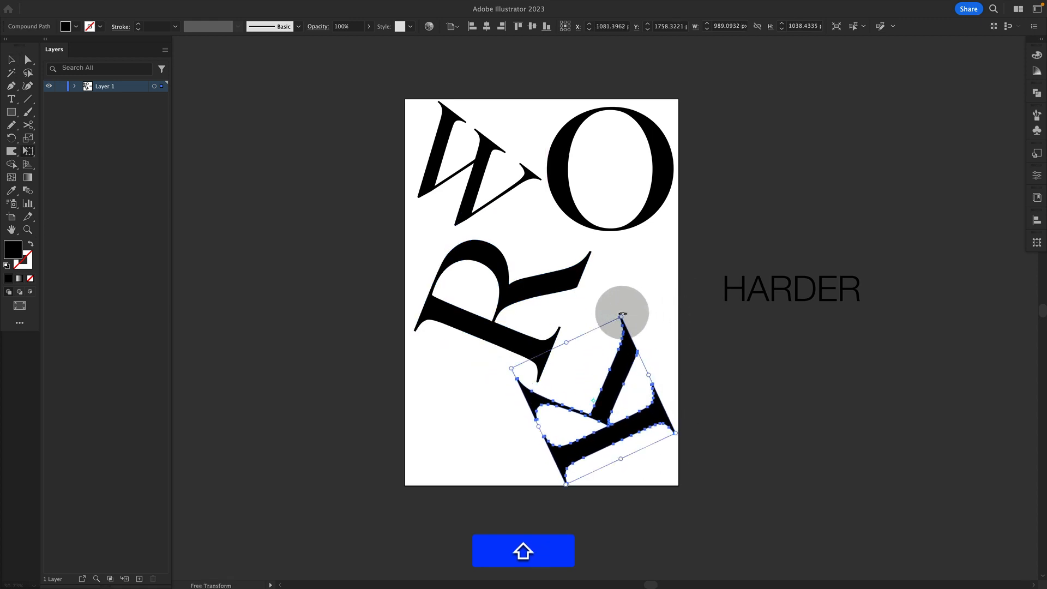
drag(623, 315, 626, 299)
drag(643, 428, 634, 417)
Tilt and shrink the O, moving it slightly lower in the upper right
key(shift+v)
click(550, 352)
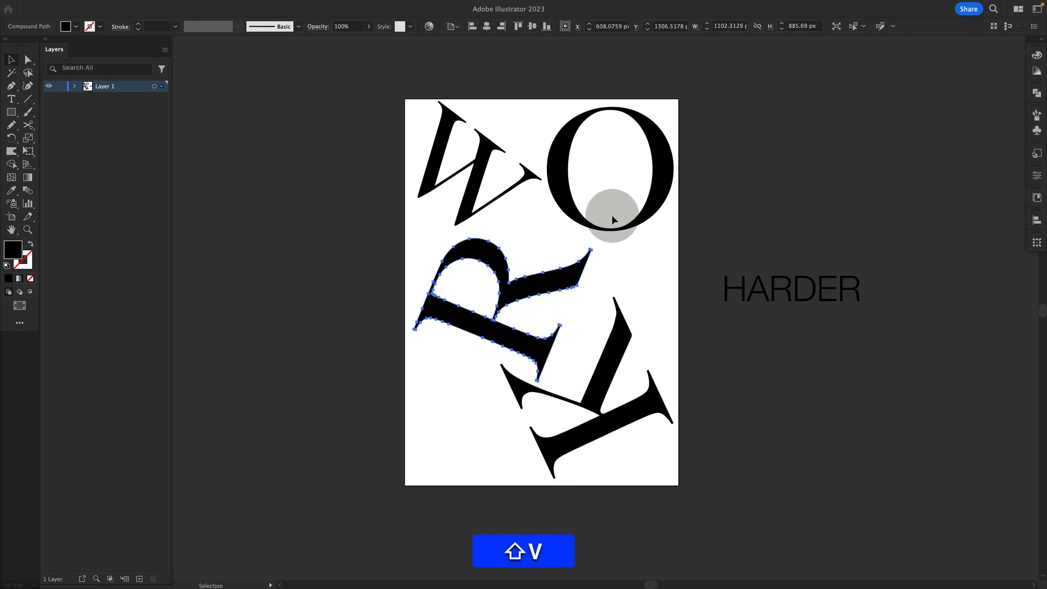
drag(586, 217, 589, 222)
key(shift+e)
drag(666, 266, 579, 291)
key(shift+v)
key(shift+v)
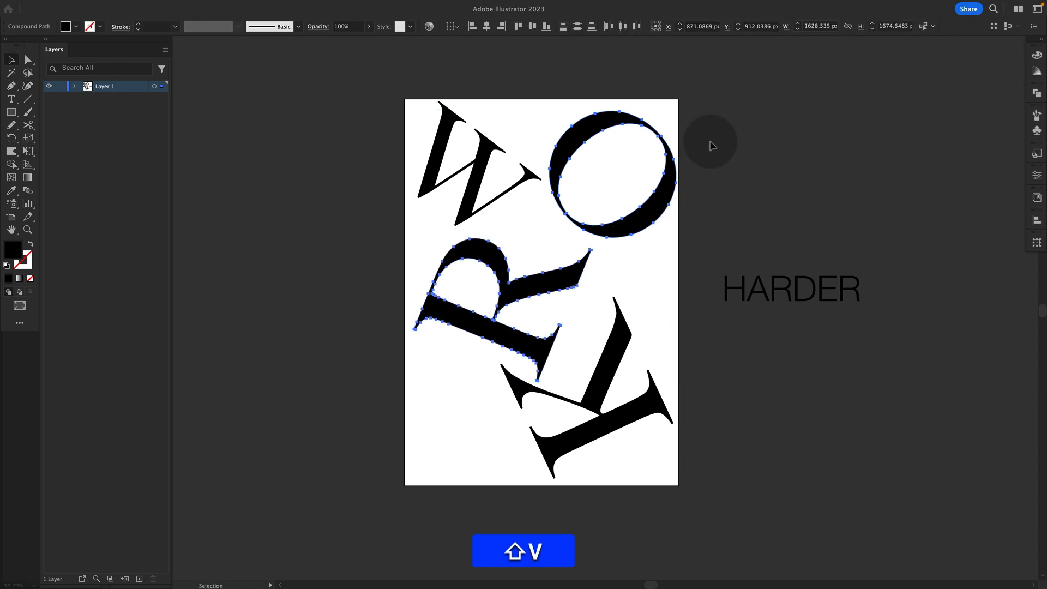
key(shift+e)
drag(708, 244, 570, 250)
key(shift+v)
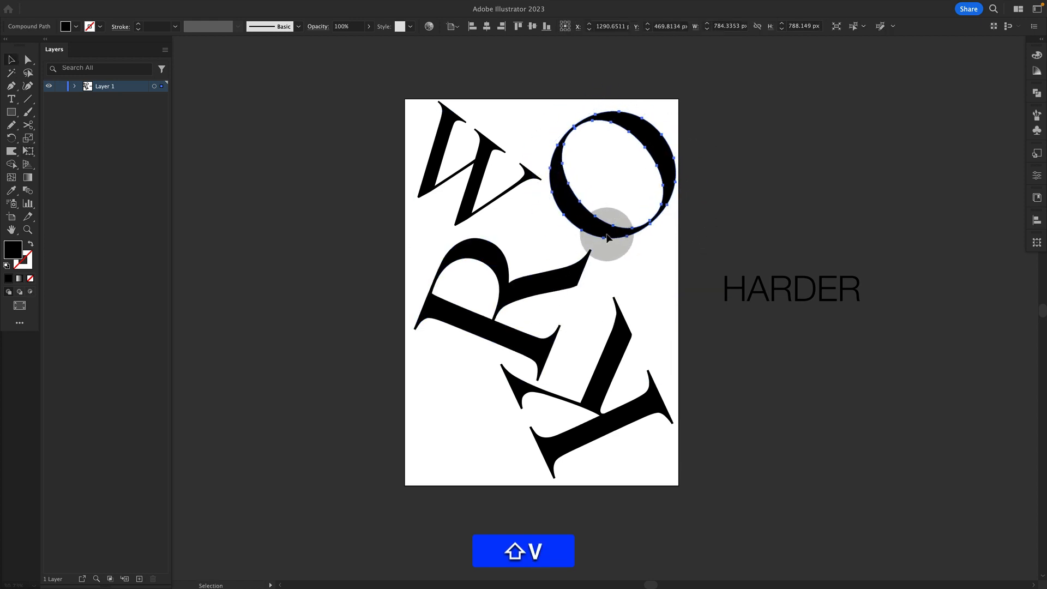
drag(603, 220, 603, 243)
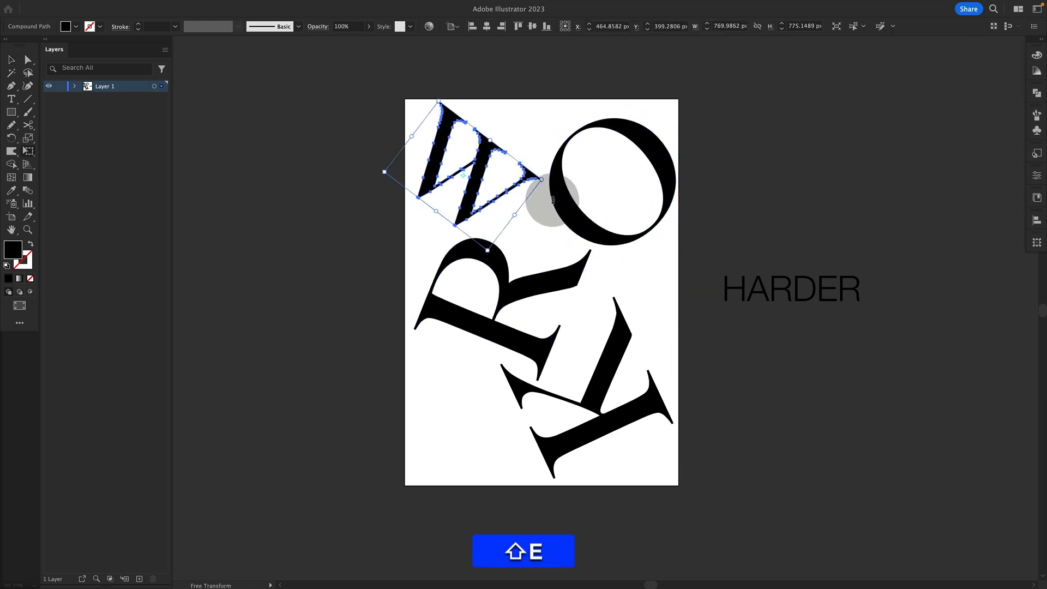
Rotate the W to a steeper angle
drag(553, 195, 518, 220)
key(shift+v)
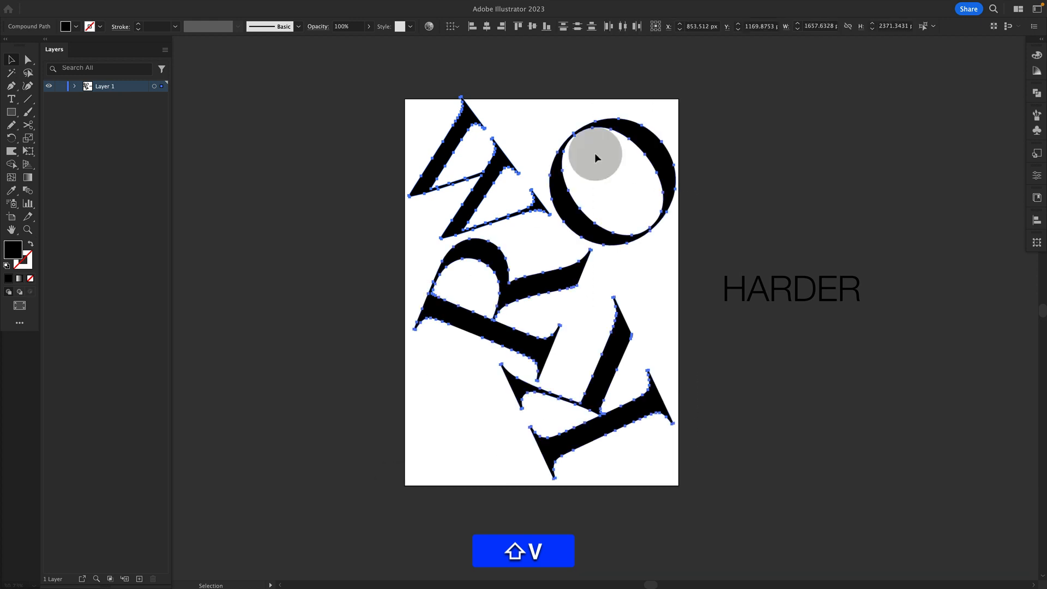
Scale all the letters down slightly so they sit within the artboard
key(alt+shift+e)
drag(676, 96, 662, 108)
key(alt+shift+v)
click(491, 221)
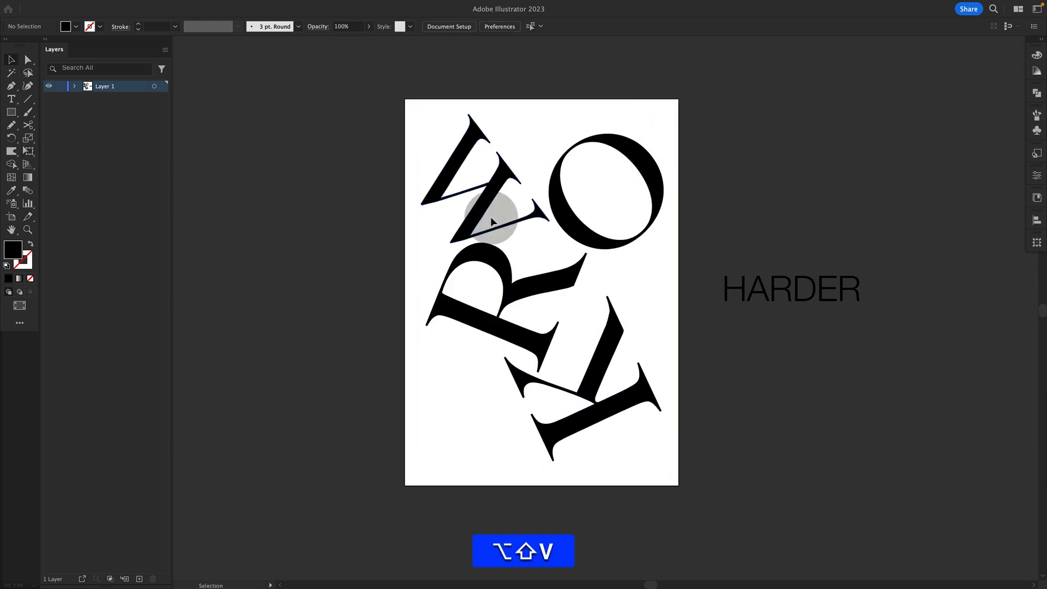
Nudge the W, R and K slightly to refine their positions on the artboard
drag(478, 218, 472, 213)
key(shift+v)
drag(499, 270, 489, 269)
drag(525, 381, 521, 390)
key(shift+v)
click(668, 281)
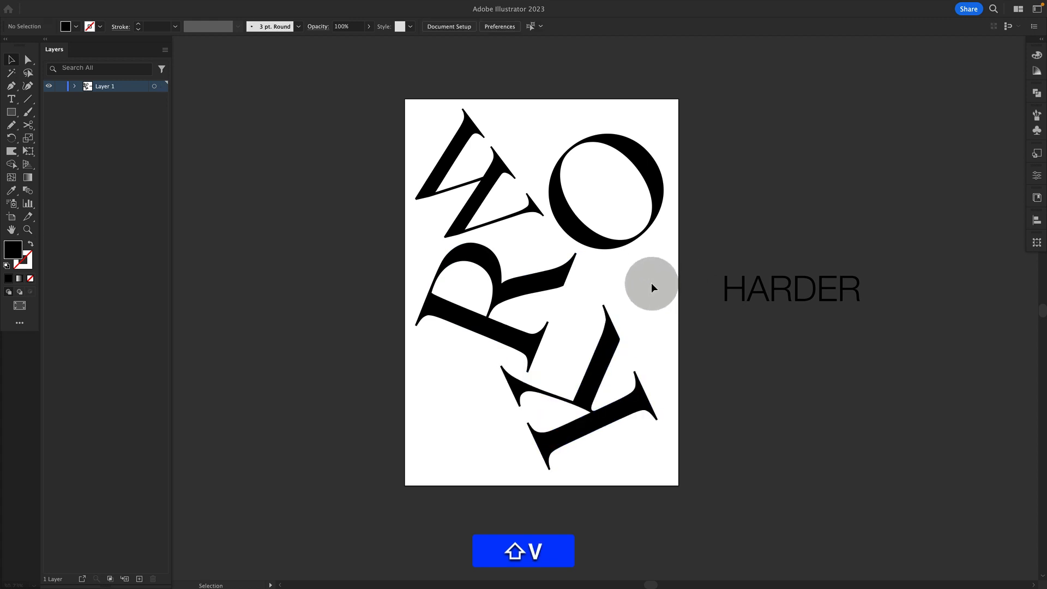
Rotate the K to a more tilted angle and move it up toward the artboard's right edge
click(603, 343)
key(shift+e)
drag(706, 408, 688, 343)
key(shift+v)
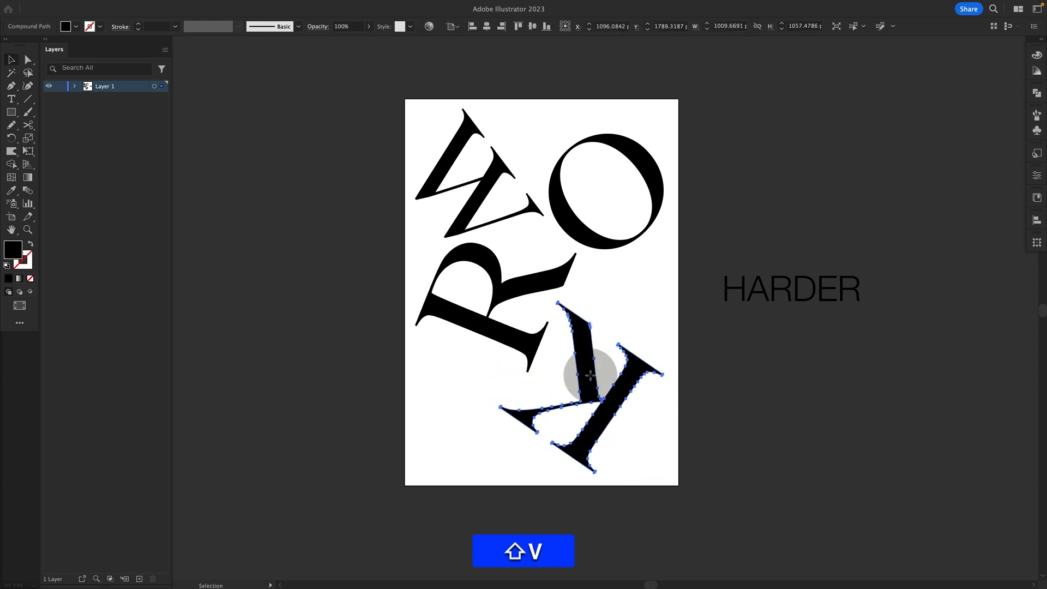
drag(589, 377, 614, 321)
Nudge the R slightly down and left, and the O slightly up
click(511, 326)
click(511, 333)
key(shift+e)
key(shift+v)
drag(492, 334, 484, 344)
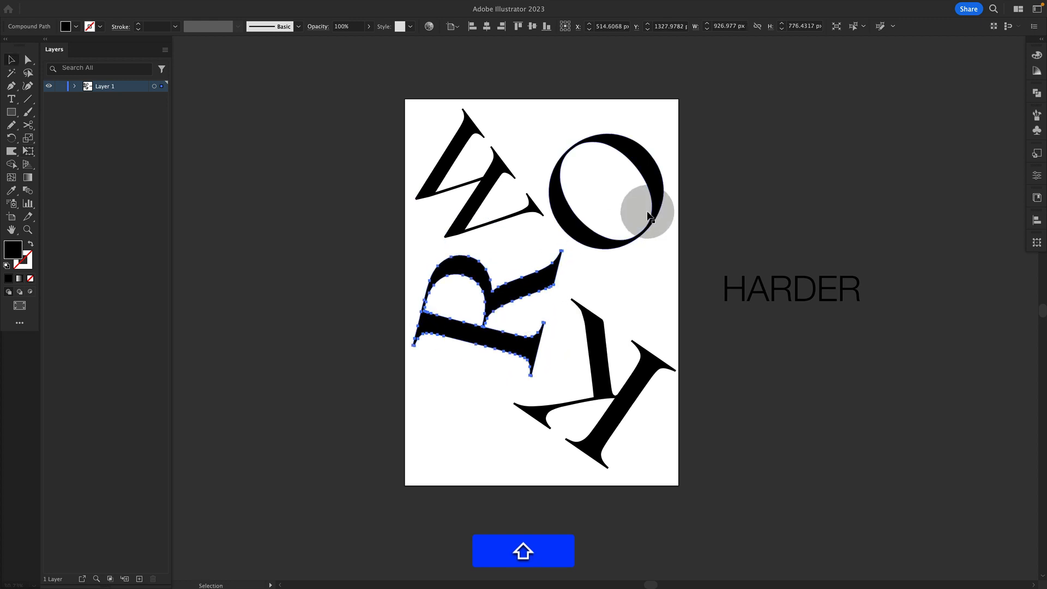
key(shift+v)
drag(620, 241, 622, 236)
click(774, 192)
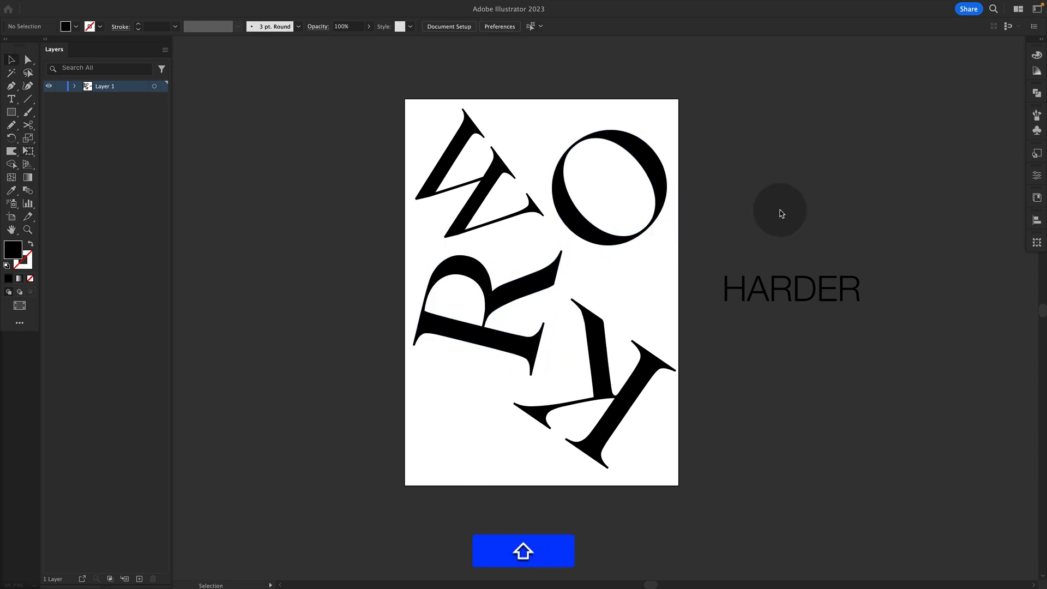
Switch to the 41.ai reference poster document
drag(435, 70, 695, 542)
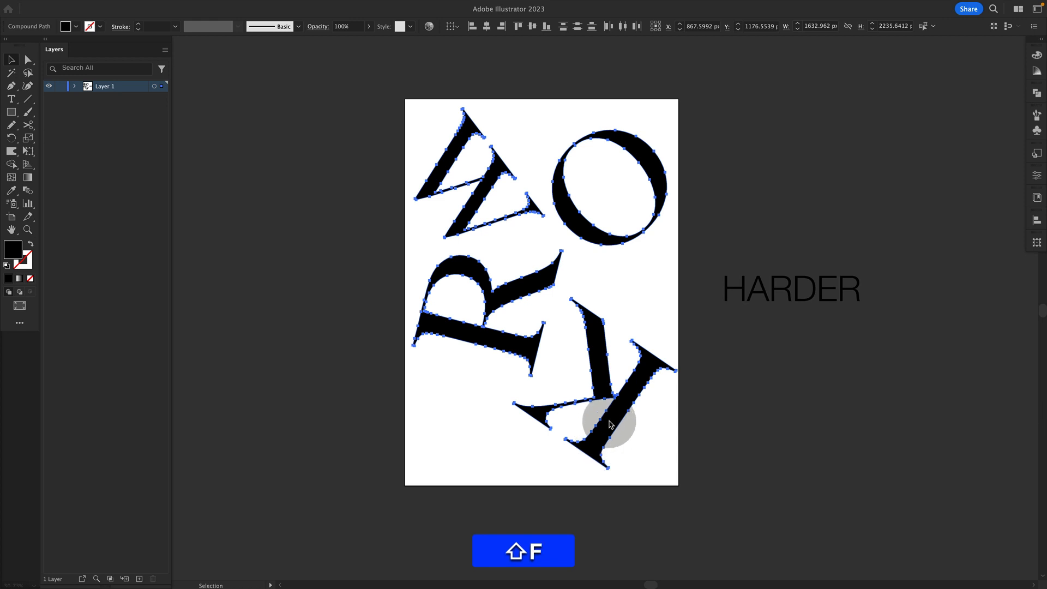
key(shift+f)
click(245, 59)
key(z)
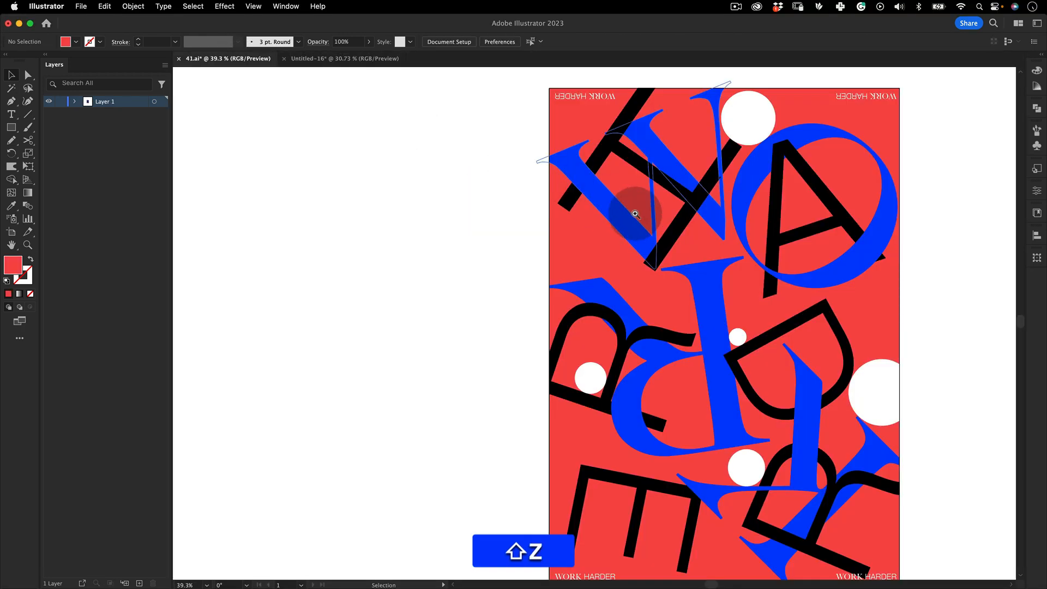
Select and copy the entire reference poster artwork
key(space)
drag(636, 214, 468, 270)
key(v)
drag(430, 130, 640, 408)
key(super+z)
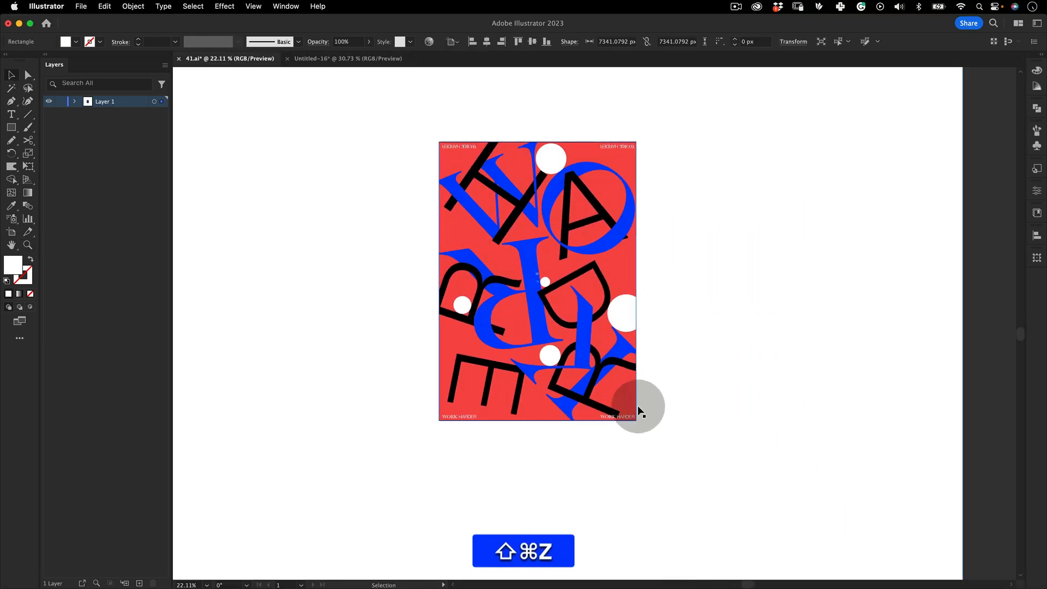
key(v)
drag(637, 77, 329, 466)
key(super+z)
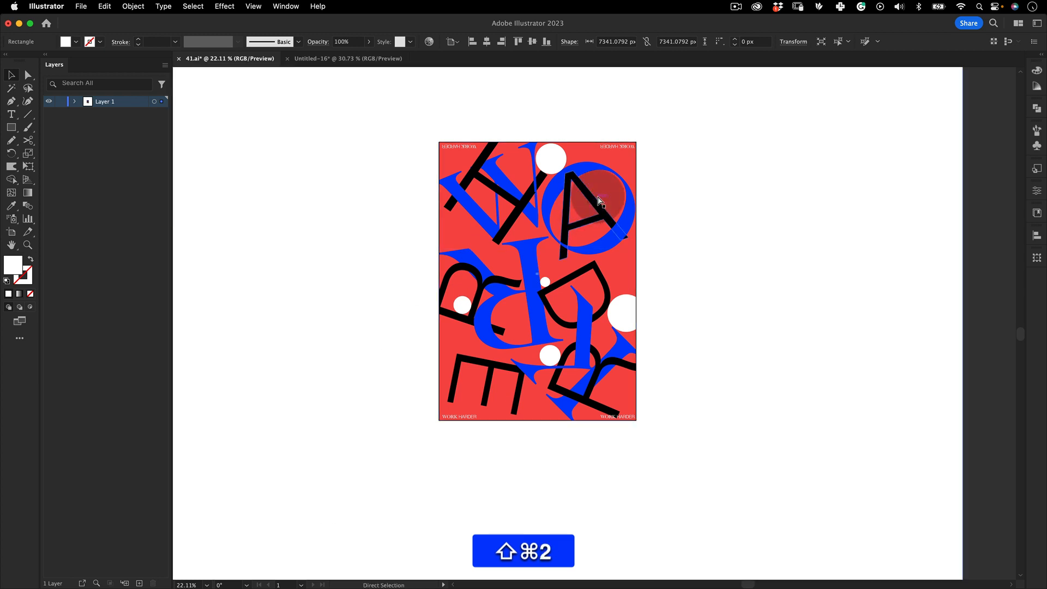
key(super+2)
key(v)
drag(719, 115, 312, 524)
key(super+c)
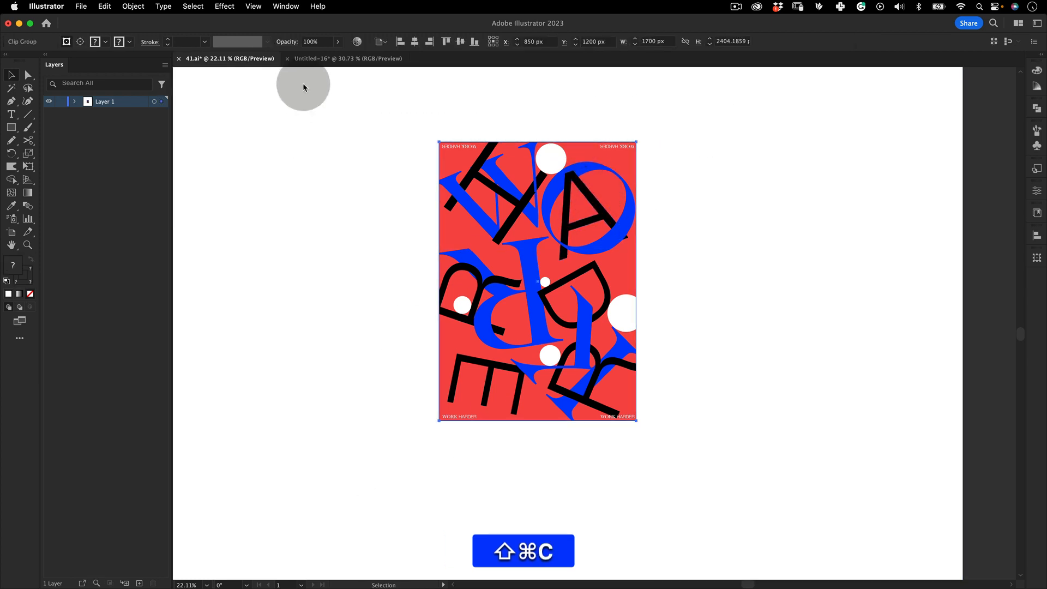
Paste the reference poster into the working document, shrink it and place it beside the artboard on the left
click(329, 59)
key(shift+super+v)
key(alt+shift+super+e)
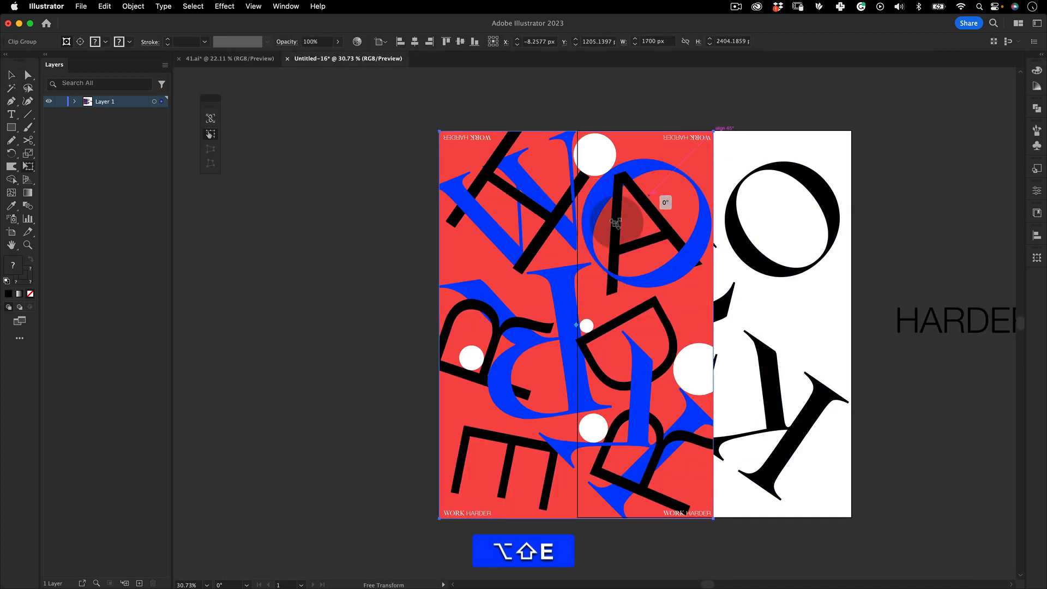
drag(714, 132, 632, 246)
mouse_move(507, 325)
mouse_down()
mouse_move(438, 325)
mouse_move(503, 335)
mouse_up()
drag(500, 328, 365, 209)
key(v)
click(390, 347)
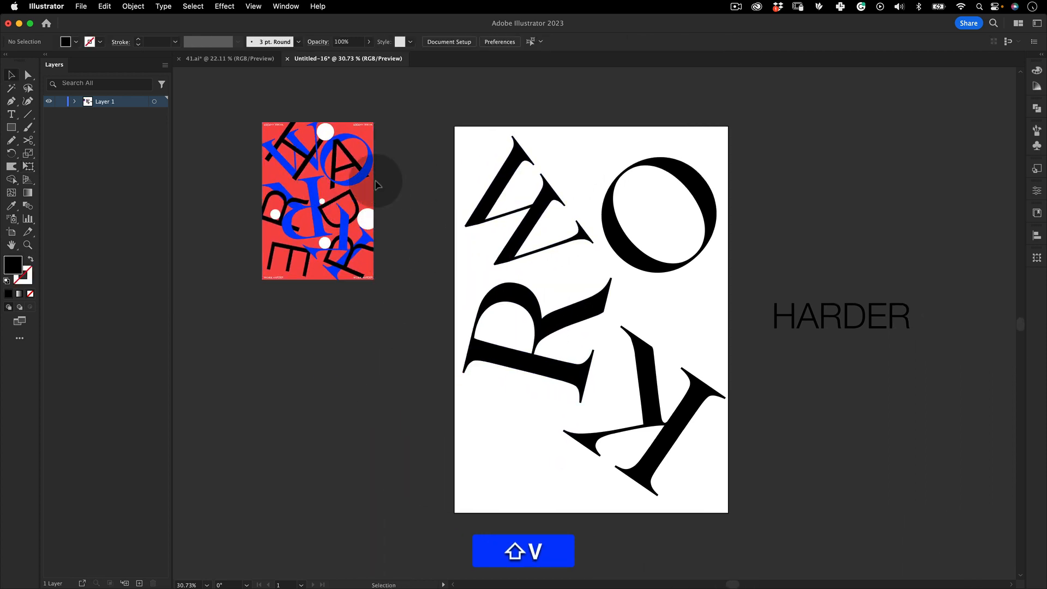
Fill all the WORK letters with the reference poster's blue using the Eyedropper, and open the fill colour picker to check it
shift+click(372, 167)
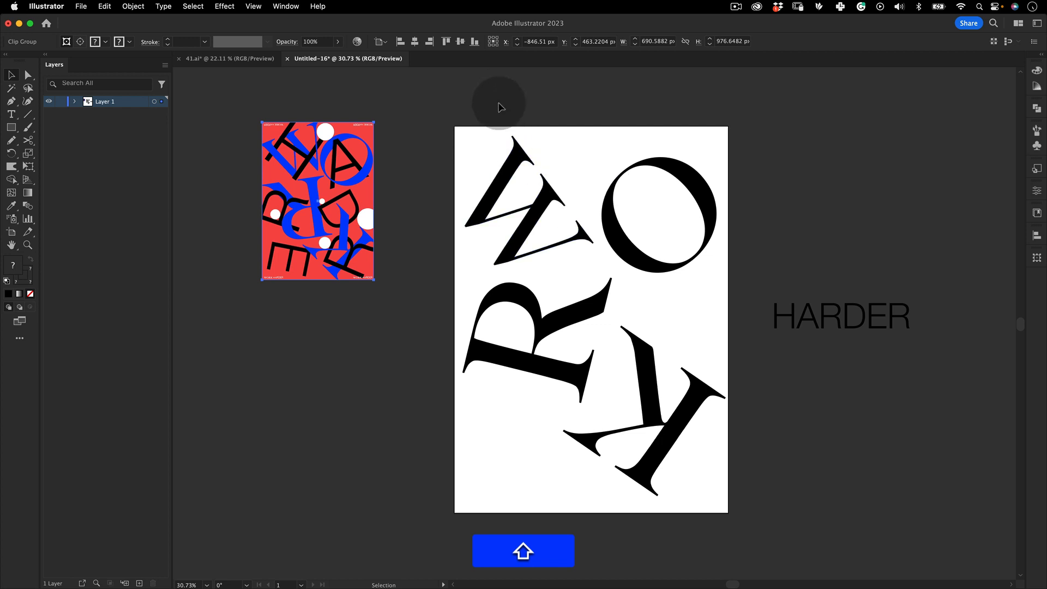
drag(507, 102, 599, 440)
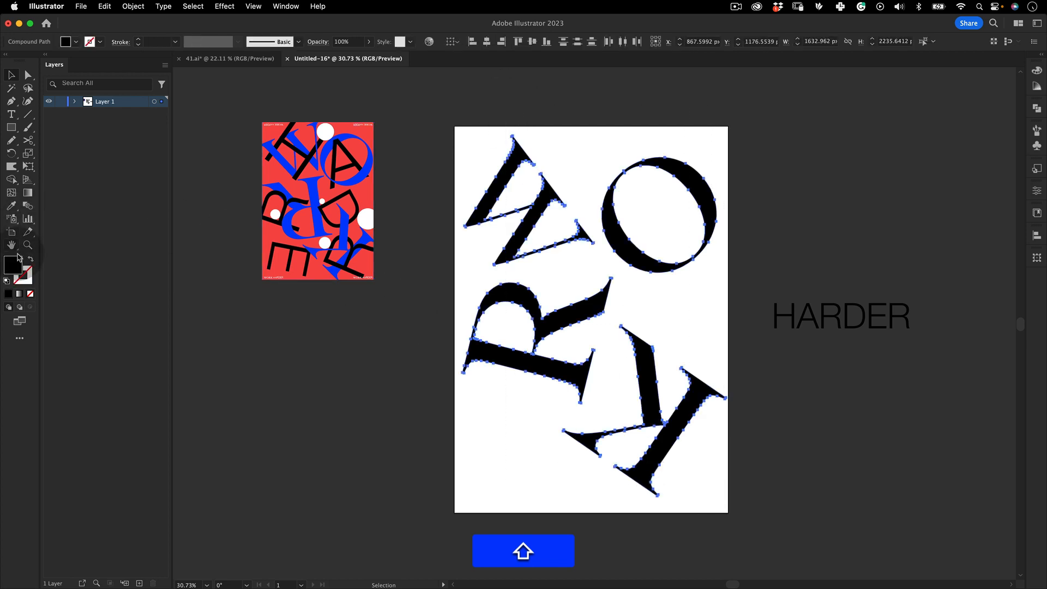
click(12, 205)
click(347, 136)
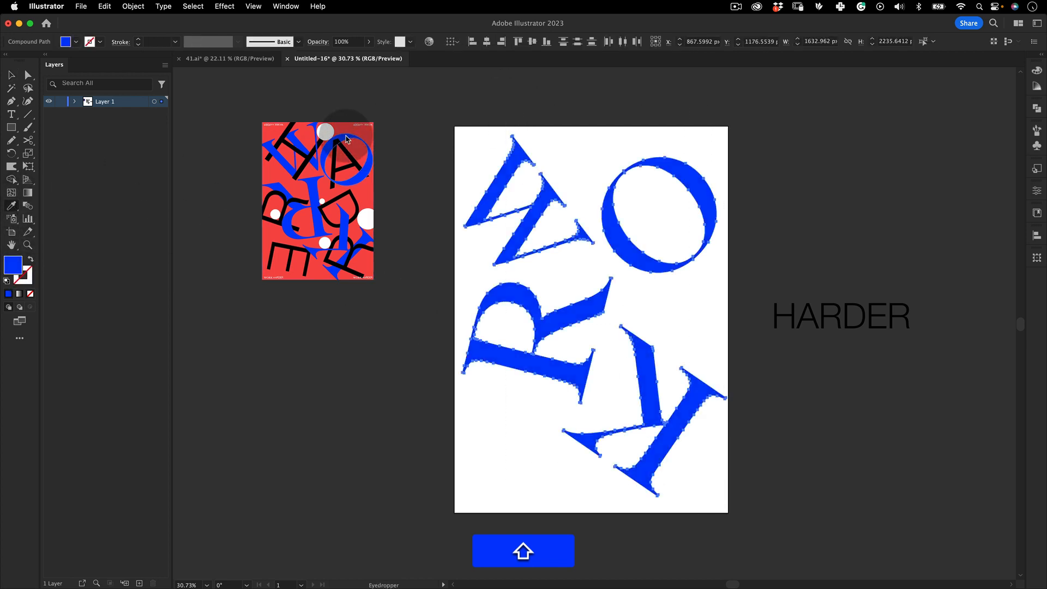
double_click(13, 265)
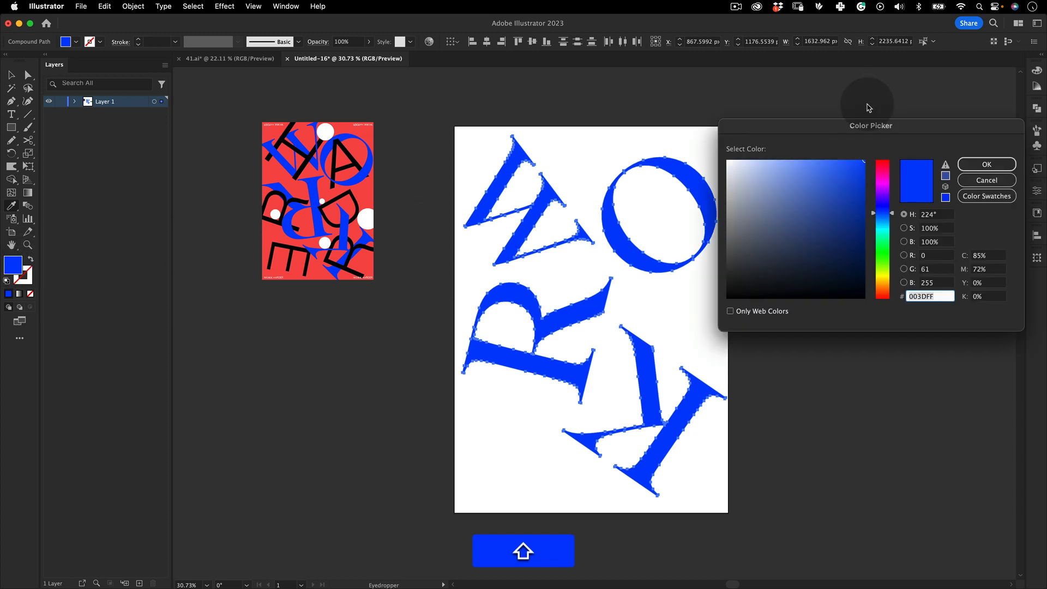
drag(867, 126, 576, 132)
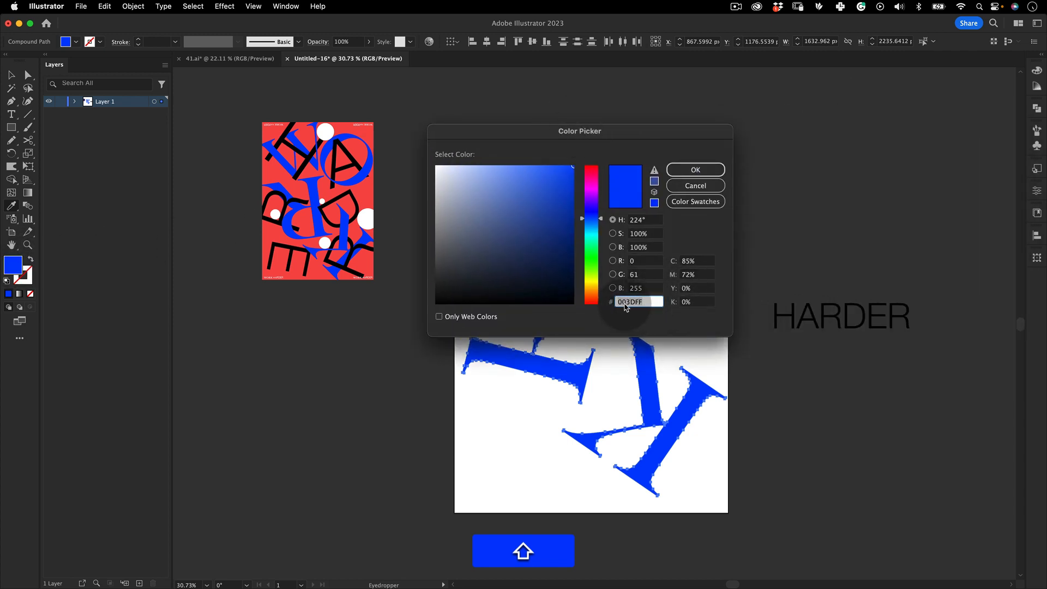
click(690, 186)
key(shift+v)
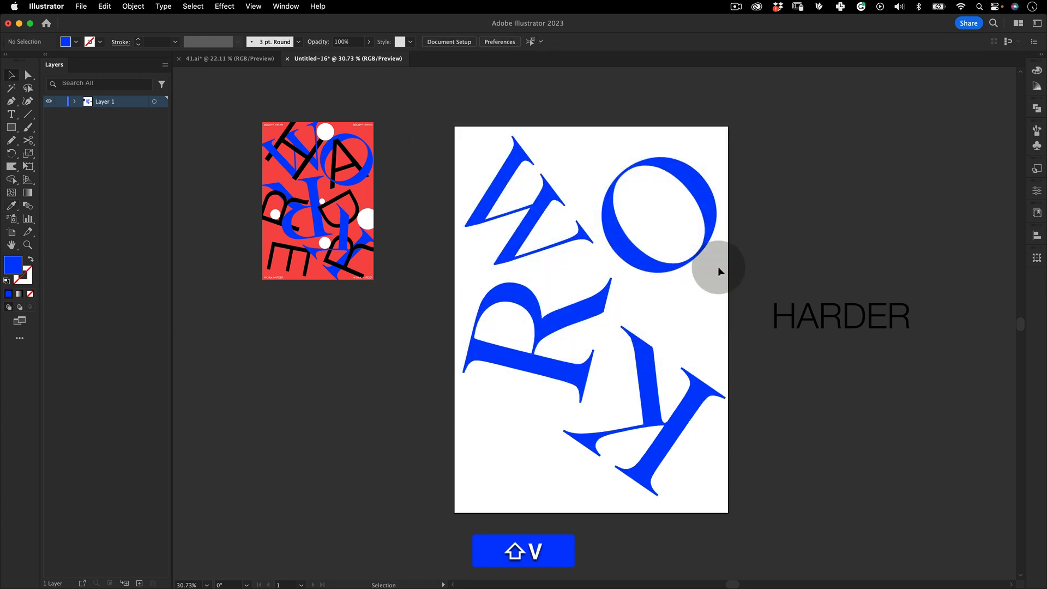
Move the H onto the artboard over the W, enlarge it and rotate it diagonally
drag(781, 326, 562, 214)
key(shift+e)
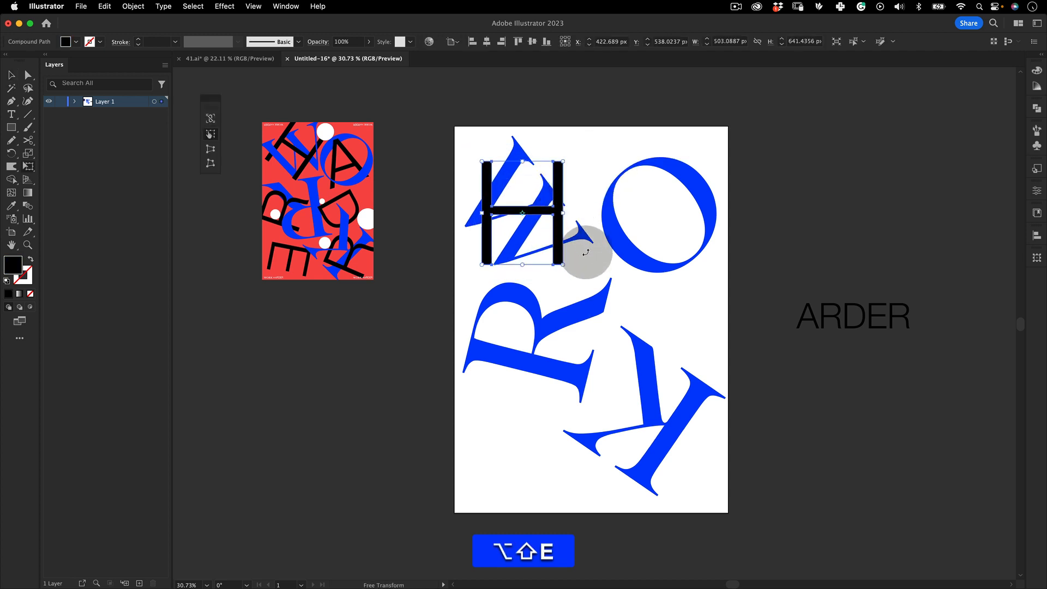
drag(585, 252, 577, 178)
key(shift+v)
drag(515, 248, 624, 252)
key(shift+e)
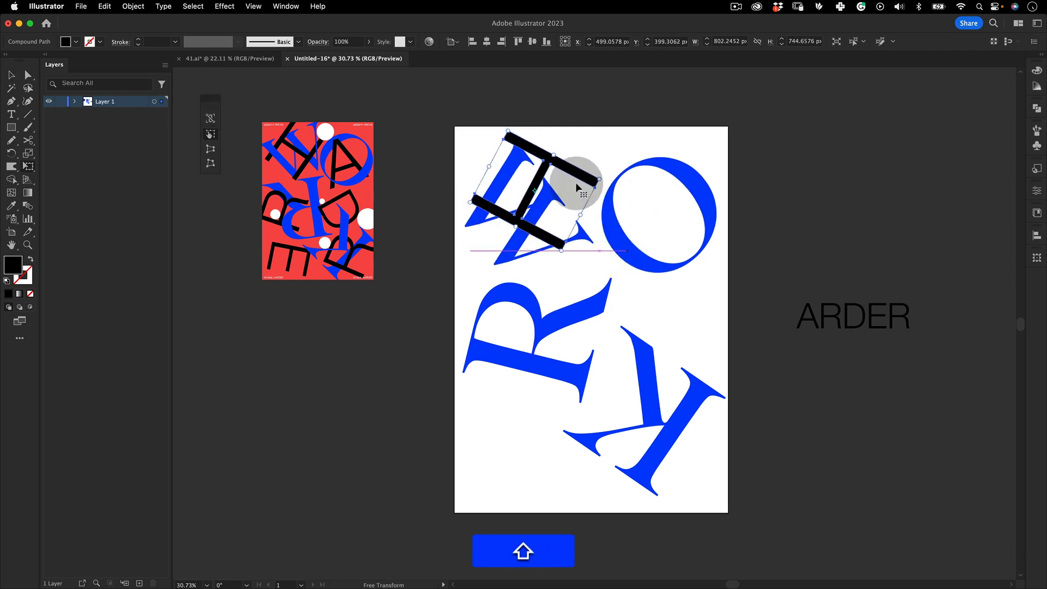
drag(577, 179, 542, 247)
key(shift+v)
click(720, 238)
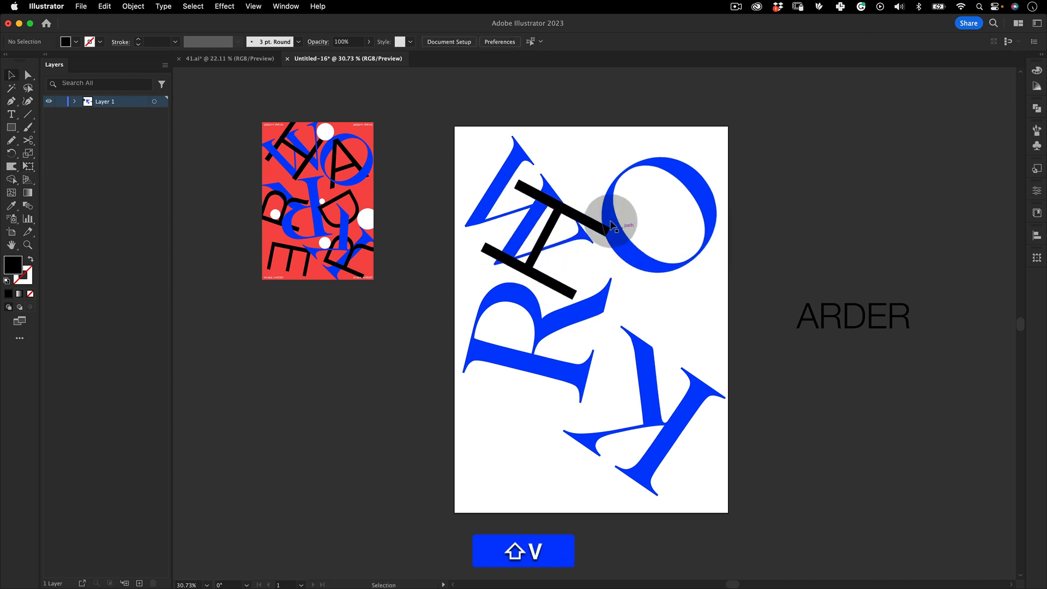
click(134, 6)
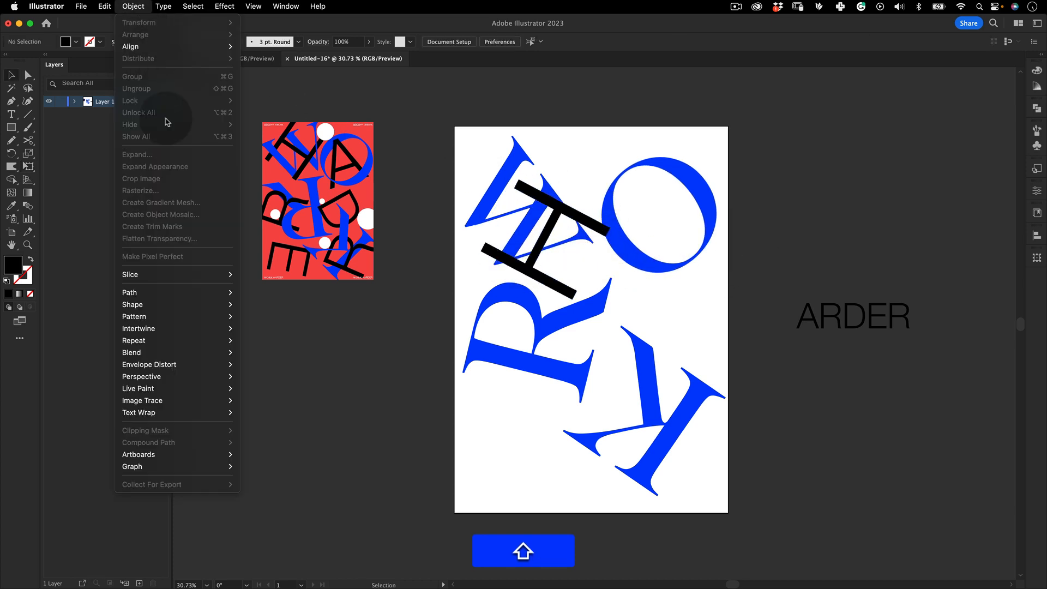
mouse_move(217, 330)
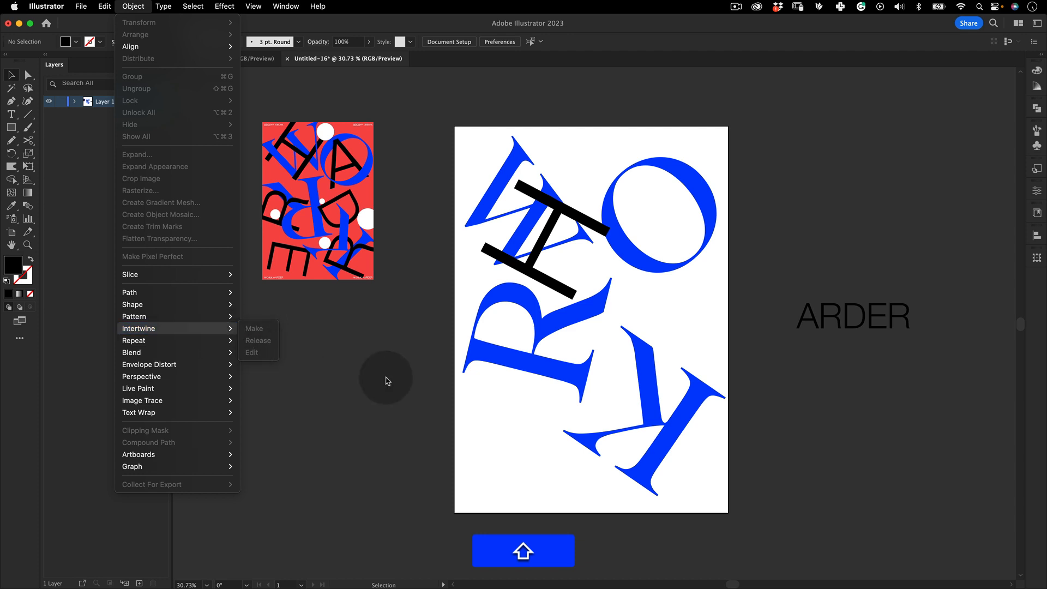
click(441, 216)
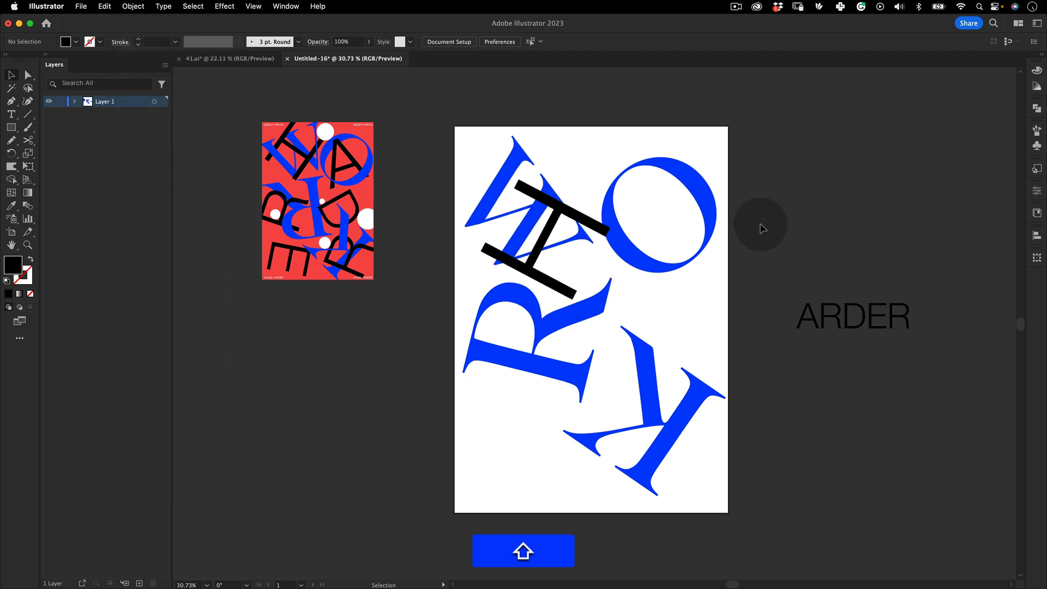
Move the A onto the O, enlarge it and rotate it nearly upside down
drag(812, 322, 709, 158)
key(shift+e)
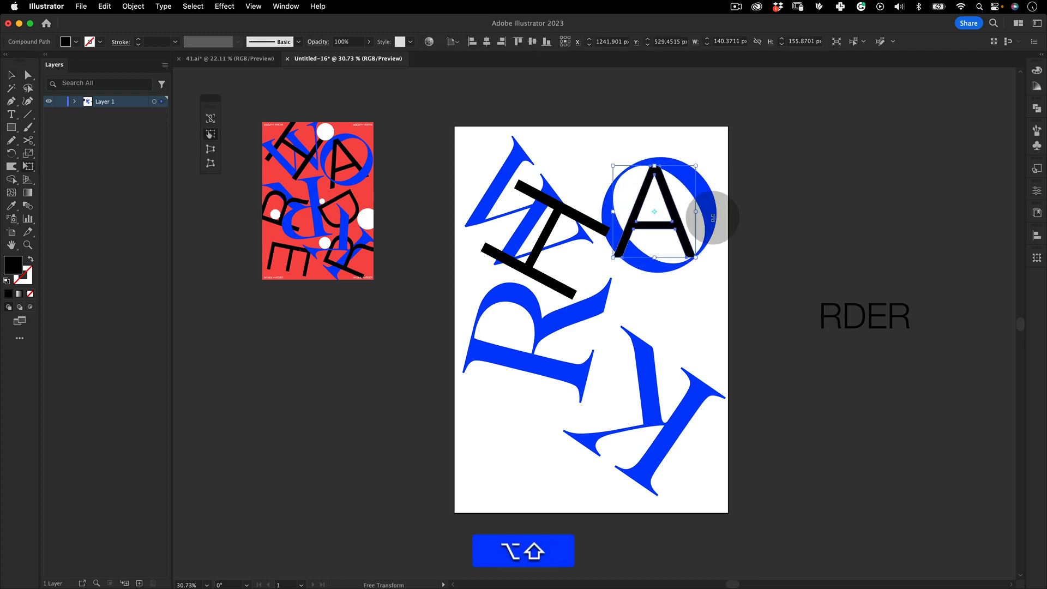
drag(713, 222, 620, 133)
key(shift+v)
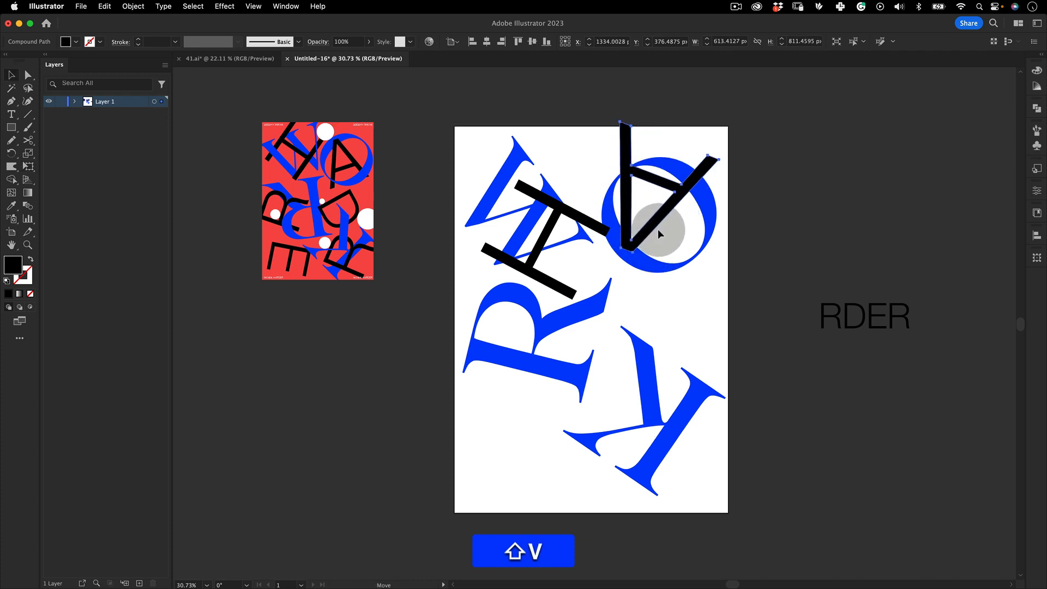
drag(659, 233, 664, 250)
click(790, 204)
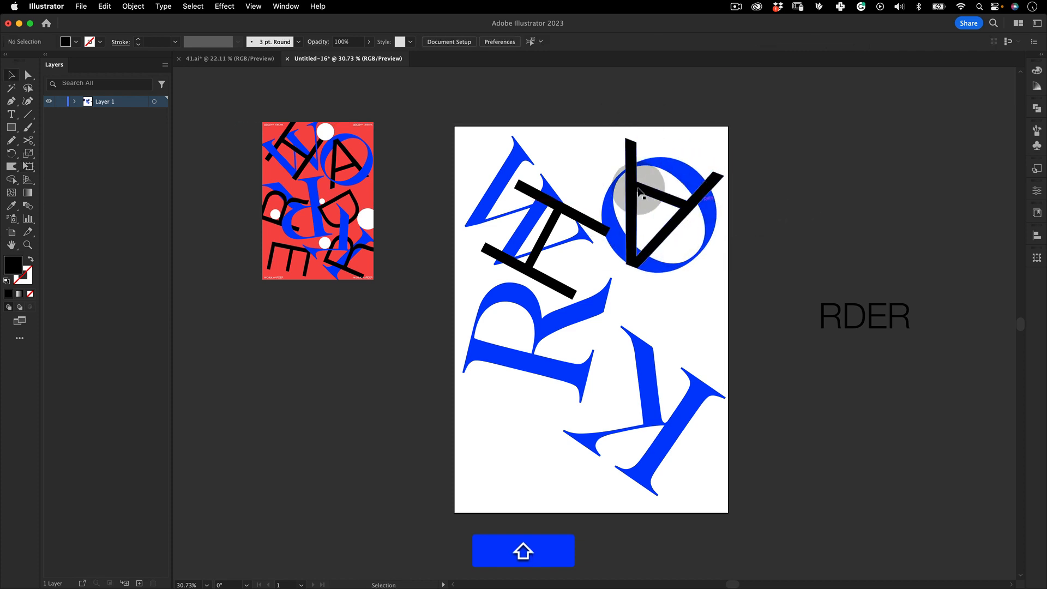
click(838, 325)
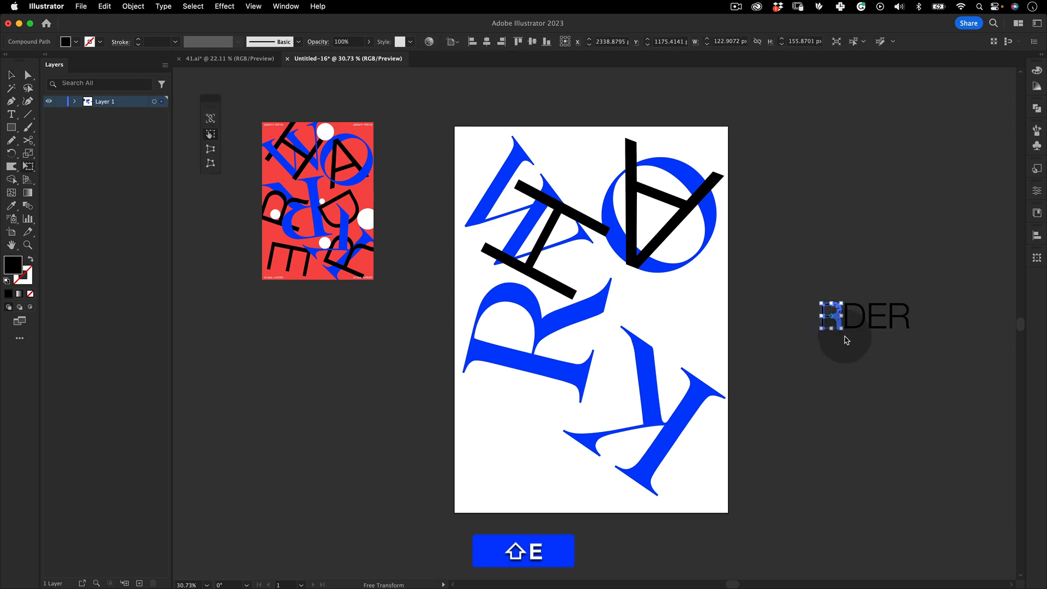
drag(846, 341, 644, 323)
key(super+z)
Move the R onto the artboard over the blue R, enlarge it and tilt it diagonally
key(v)
click(830, 364)
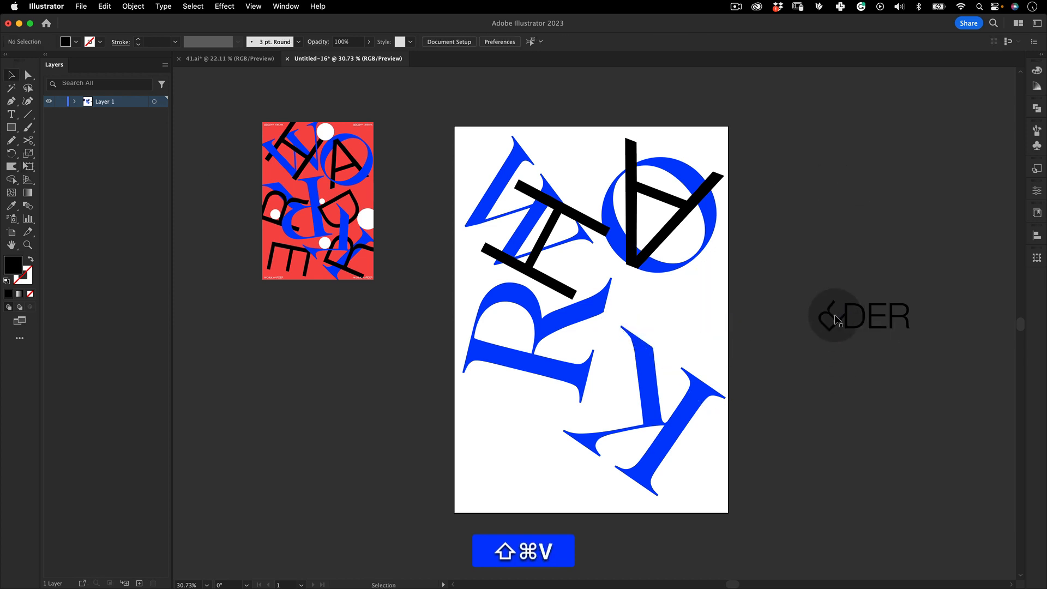
drag(837, 319, 528, 352)
key(shift+e)
key(shift+e)
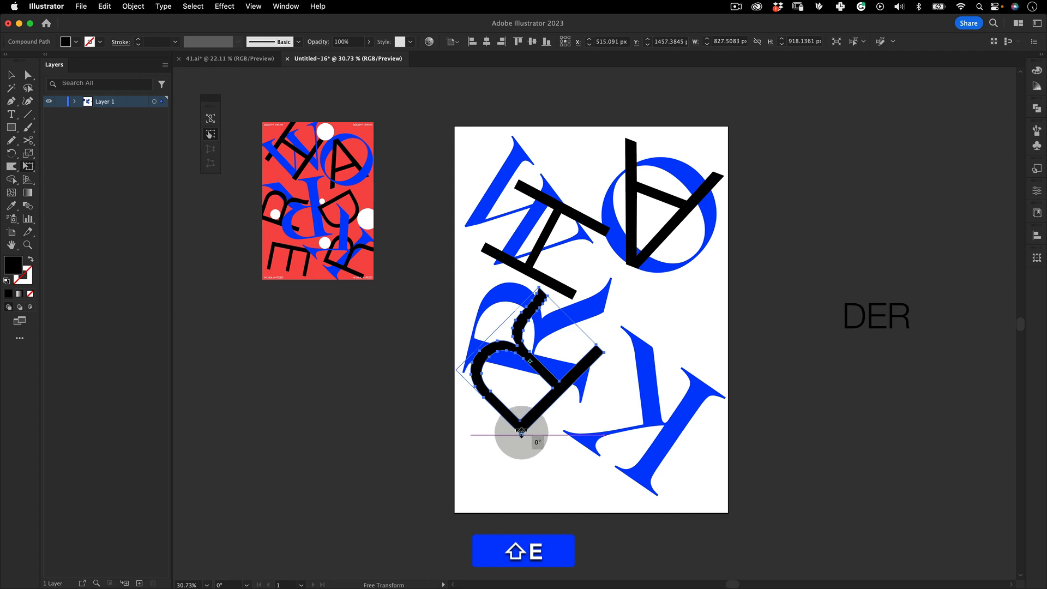
drag(525, 434, 525, 408)
key(v)
click(474, 435)
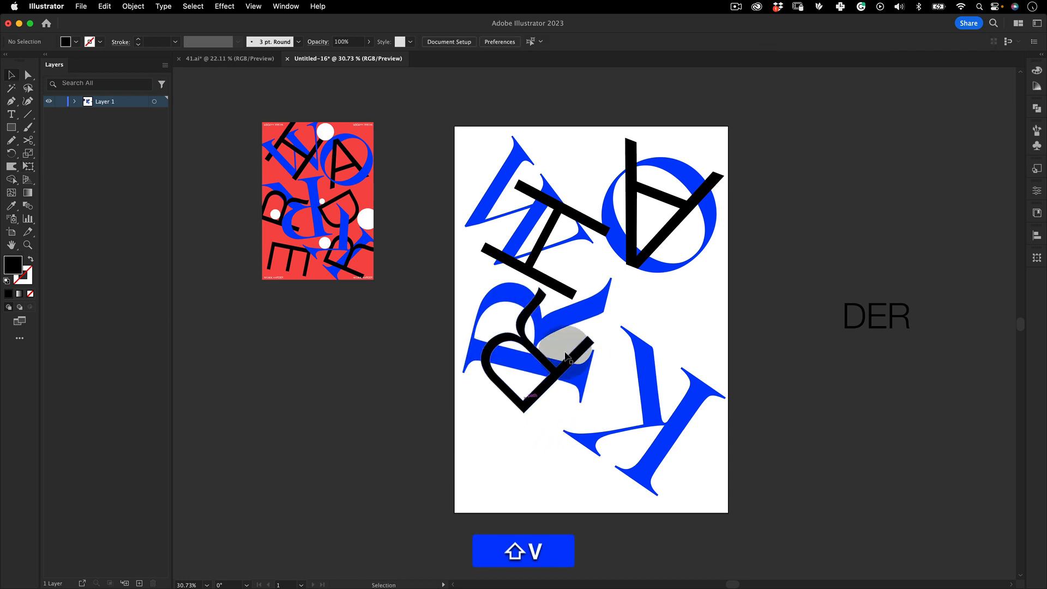
Move the D onto the artboard over the K, enlarging and tilting it
key(z)
drag(489, 362, 472, 331)
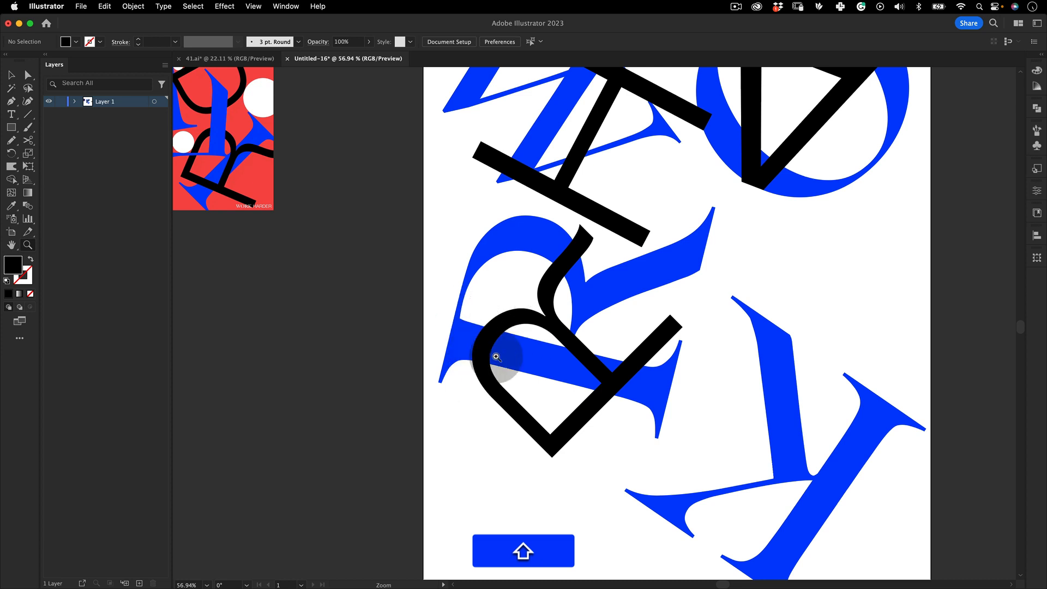
key(z)
drag(578, 342, 638, 344)
key(space)
drag(589, 340, 530, 343)
key(v)
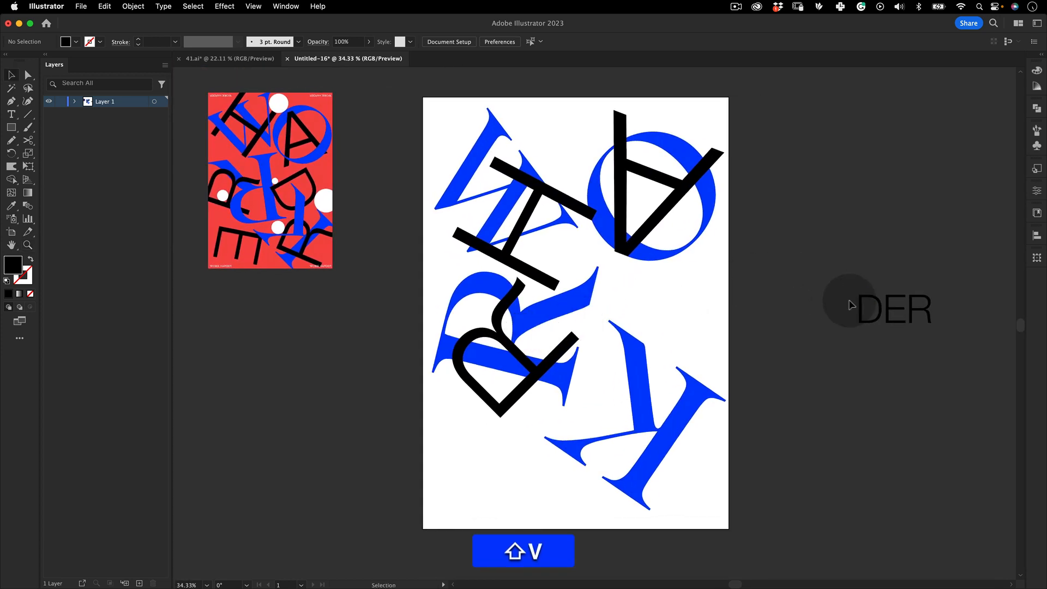
drag(855, 311, 690, 371)
key(shift+e)
key(alt+shift+e)
key(shift+e)
drag(725, 298, 710, 305)
key(shift+v)
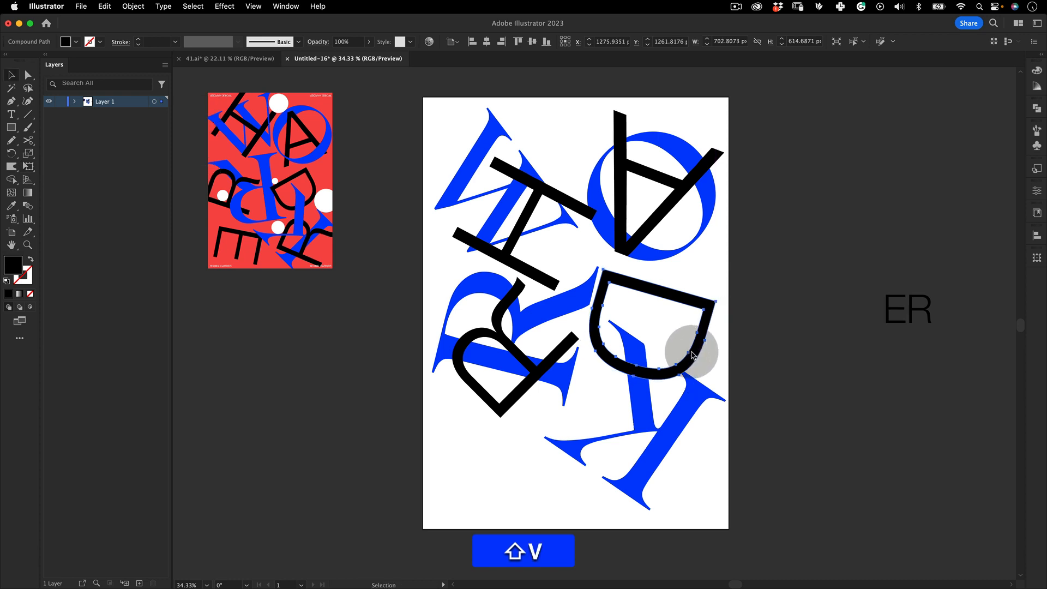
drag(687, 355, 693, 357)
key(shift+v)
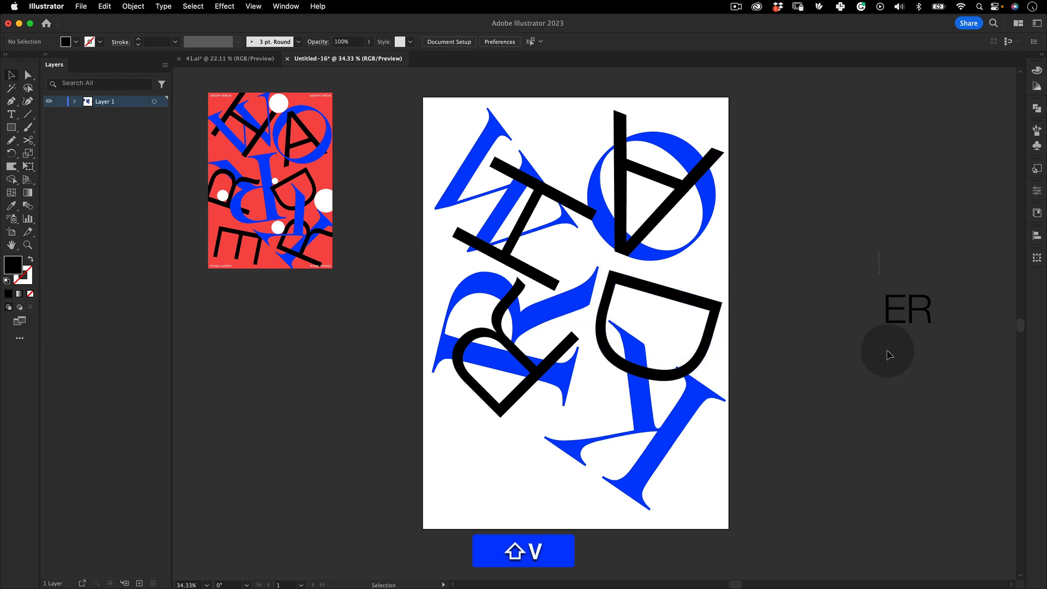
Move the E onto the lower left of the artboard, enlarge it and rotate it diagonally
drag(901, 305, 537, 378)
key(shift+e)
key(super+z)
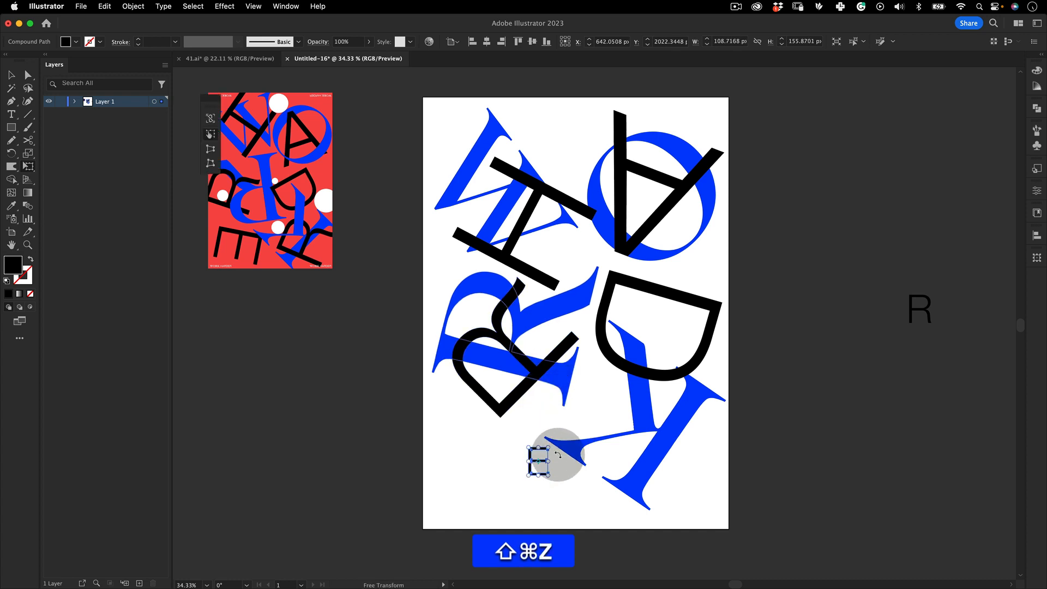
mouse_move(568, 468)
mouse_down()
mouse_move(554, 418)
mouse_move(570, 448)
mouse_move(555, 492)
mouse_move(544, 445)
mouse_move(568, 402)
mouse_move(603, 498)
mouse_move(570, 410)
mouse_move(549, 444)
mouse_move(578, 477)
mouse_up()
key(shift+v)
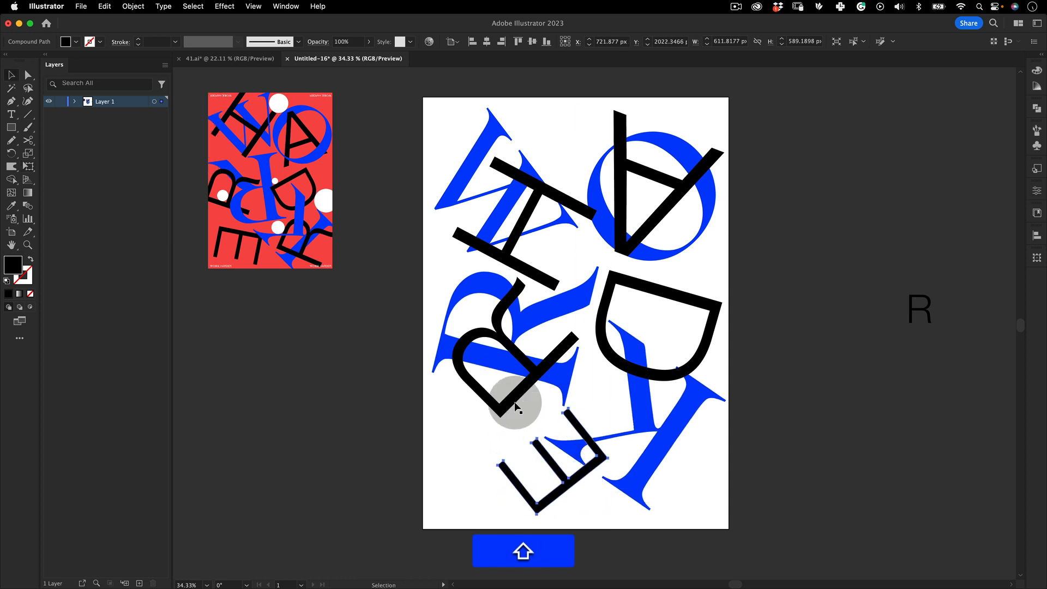
key(shift+e)
drag(497, 464, 444, 467)
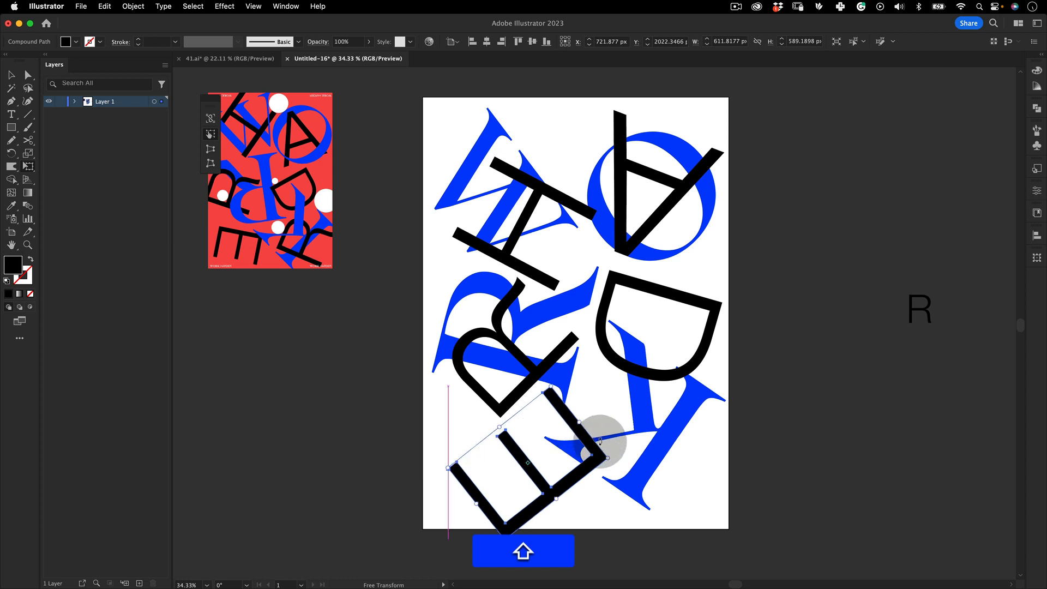
key(shift+v)
key(shift+e)
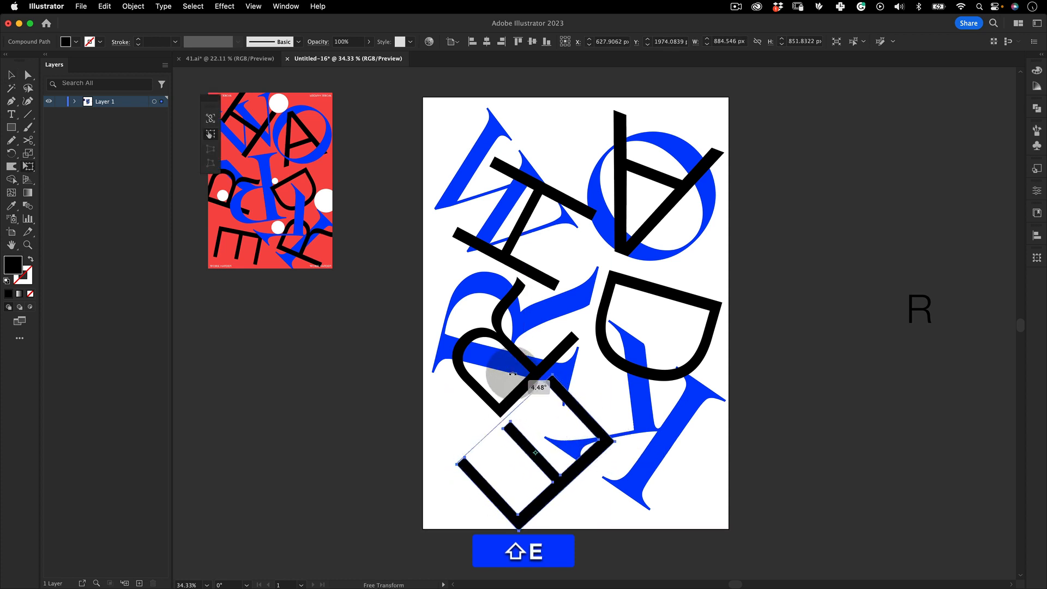
key(shift+super+v)
key(shift+v)
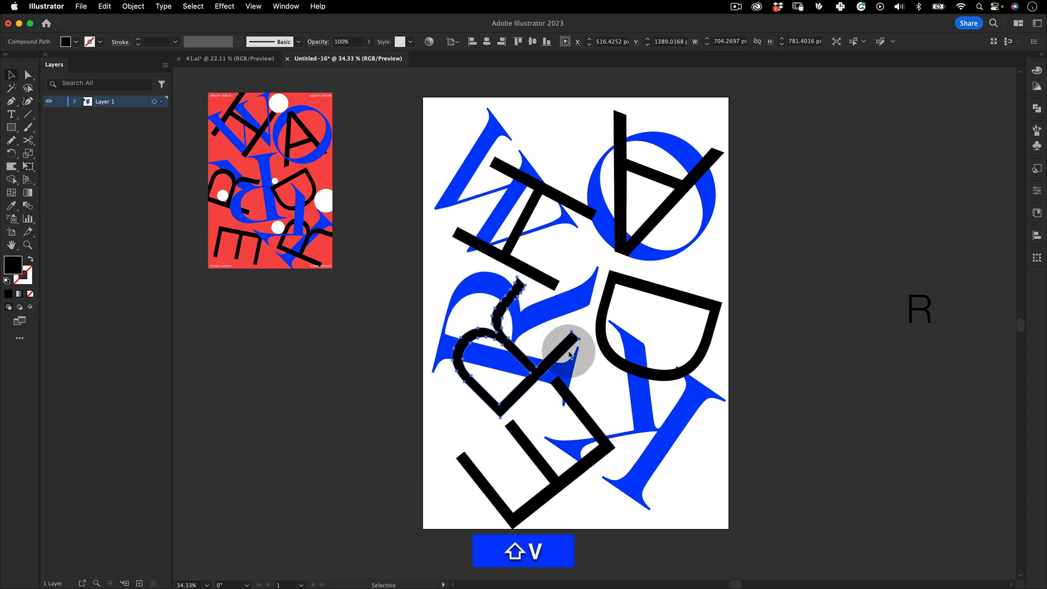
Re-tilt the black R lying over the blue R to a steeper angle
key(shift+e)
drag(570, 355, 449, 342)
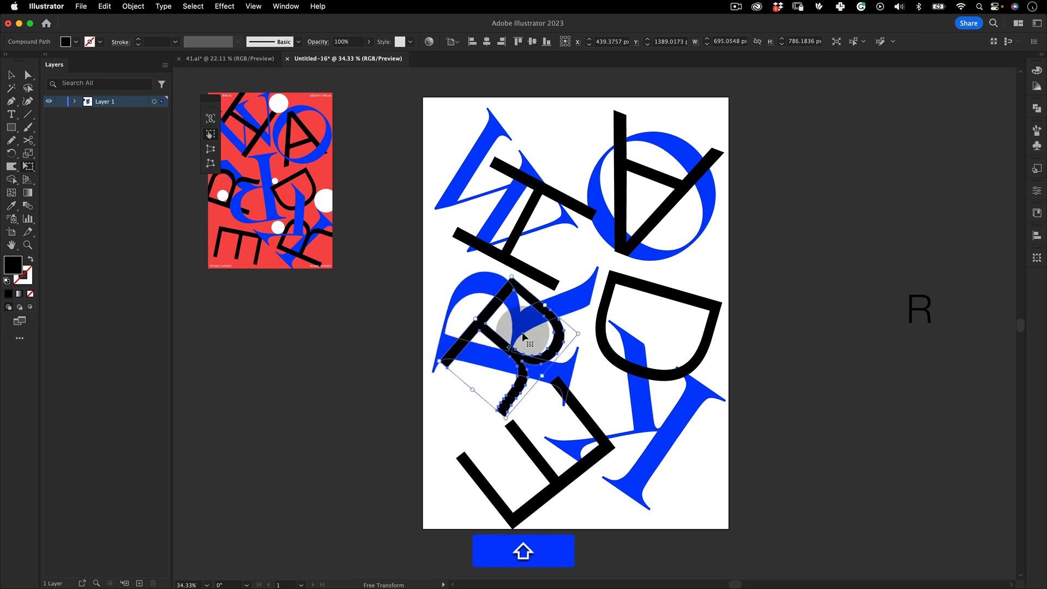
drag(525, 440, 511, 432)
key(shift+v)
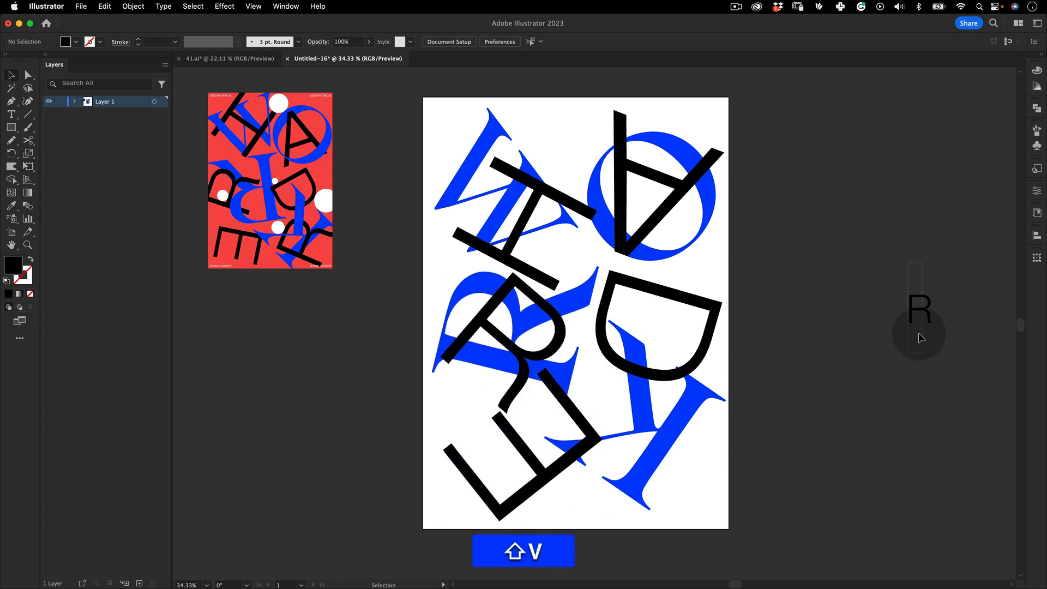
Move the last R onto the artboard's lower right corner and enlarge it upright over the blue K
shift+click(919, 314)
drag(919, 315, 619, 431)
key(shift+e)
drag(570, 494, 666, 362)
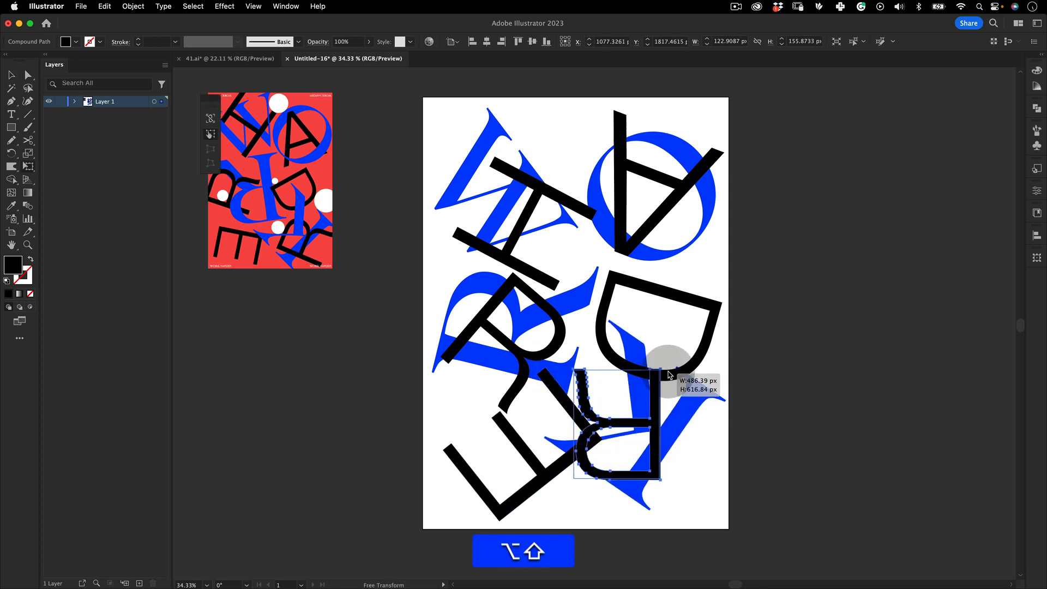
key(v)
drag(623, 422, 664, 450)
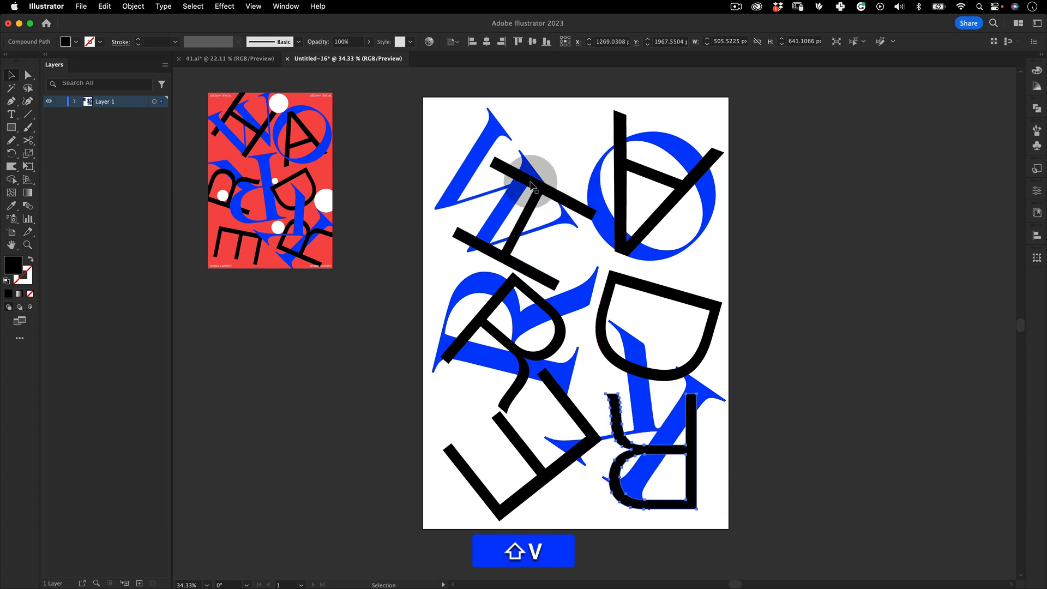
Nudge the H slightly and resize the black R over the blue R
drag(531, 186, 554, 196)
key(shift+v)
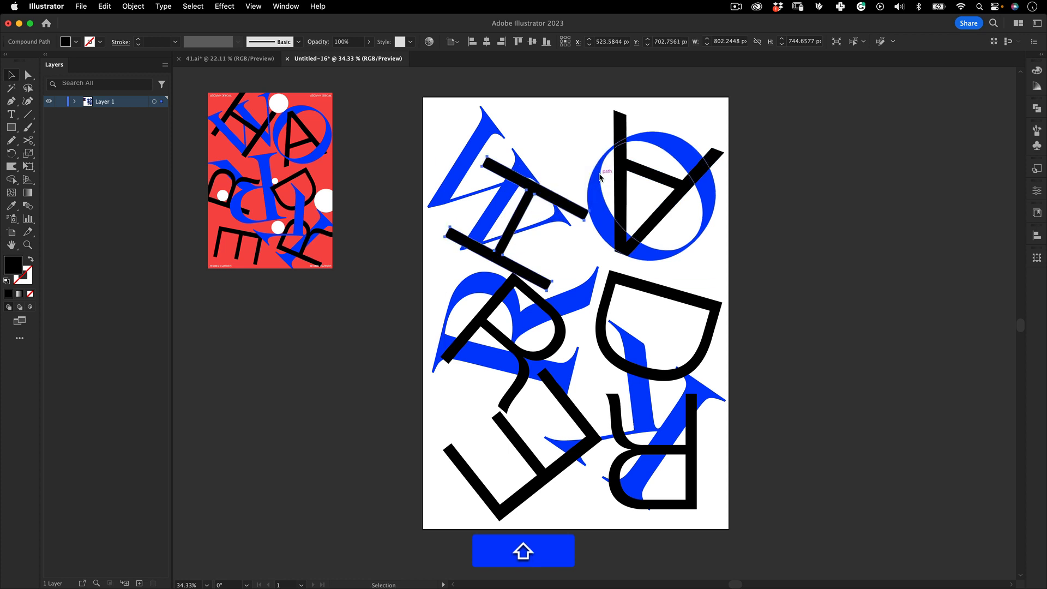
click(531, 281)
key(alt+shift+e)
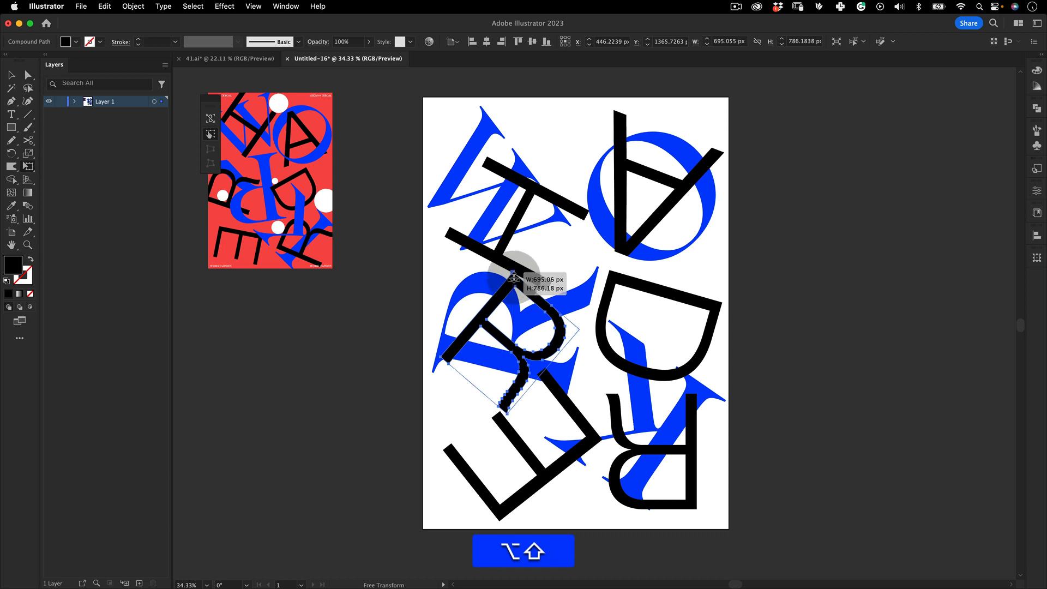
drag(513, 278, 584, 351)
key(v)
Move the D slightly upward and check the bottom R's placement
click(672, 337)
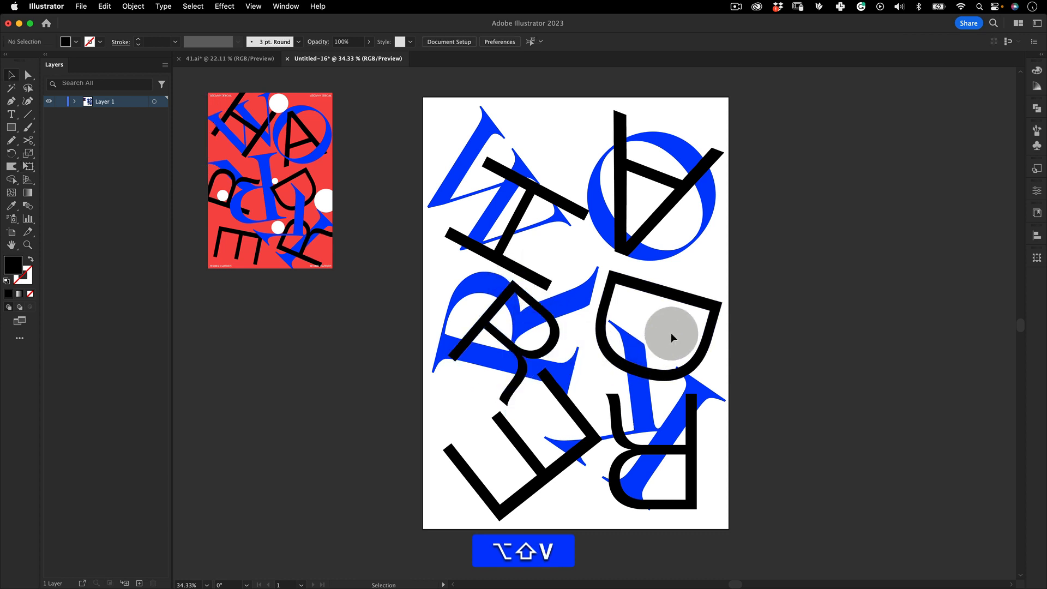
drag(699, 326, 683, 310)
key(e)
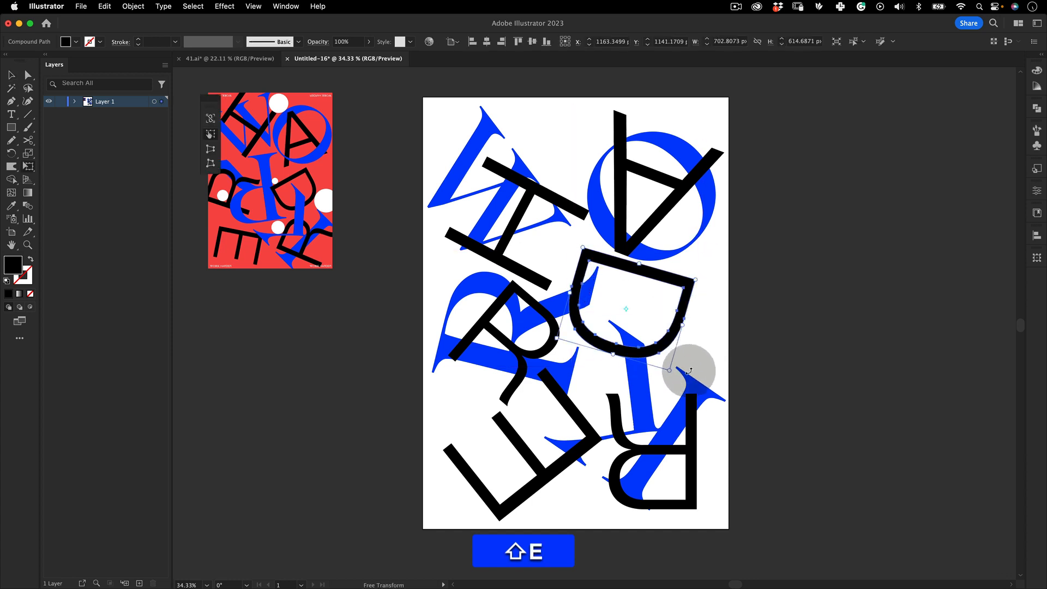
click(698, 414)
key(e)
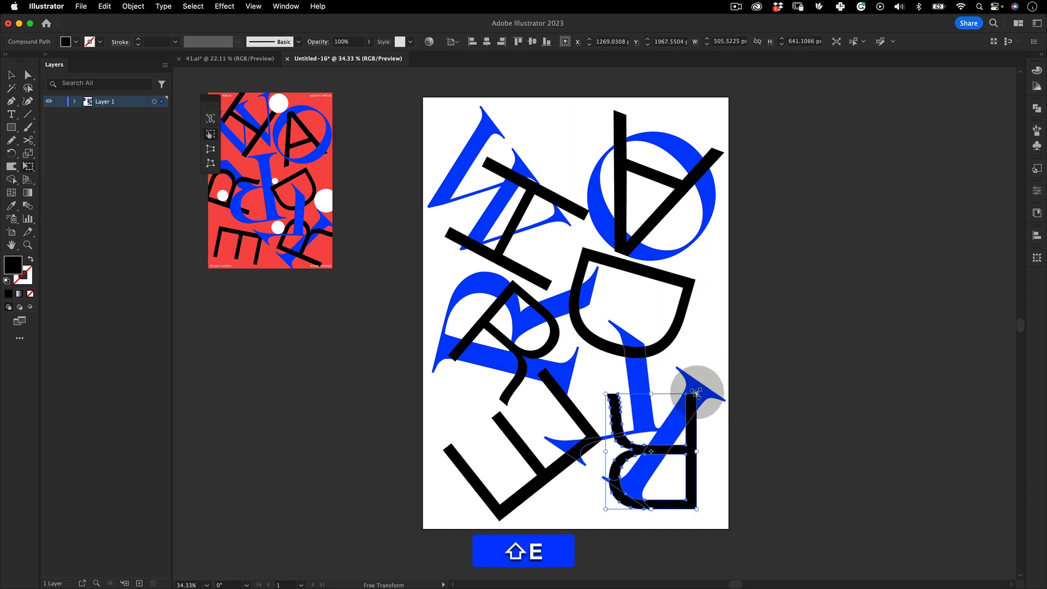
Select all the letters on the artboard and nudge them slightly together
key(z)
drag(757, 303, 689, 261)
key(v)
click(767, 270)
key(space)
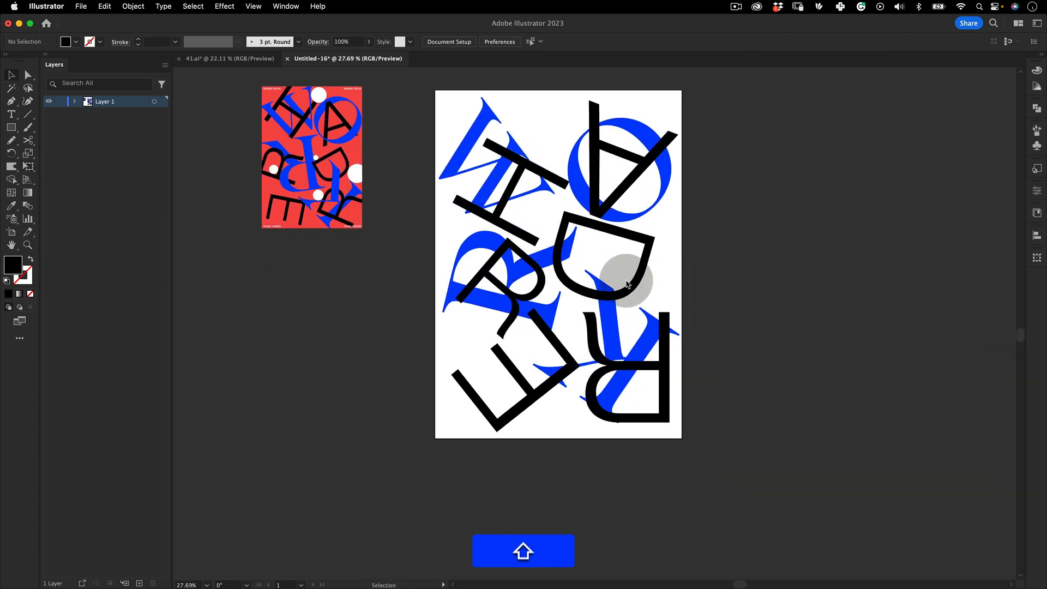
key(v)
drag(735, 103, 496, 434)
drag(591, 290, 588, 289)
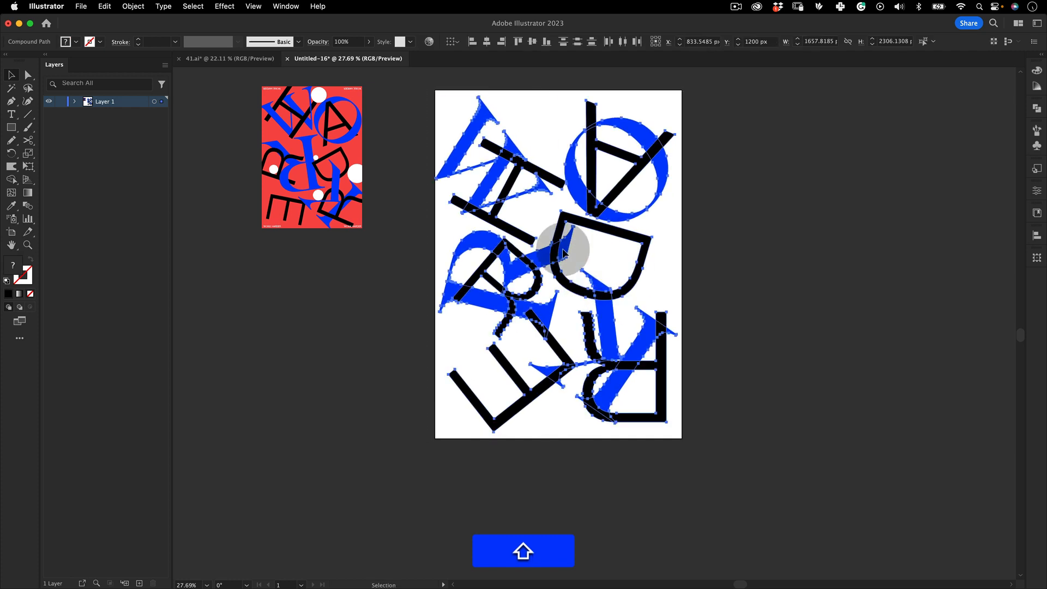
click(364, 388)
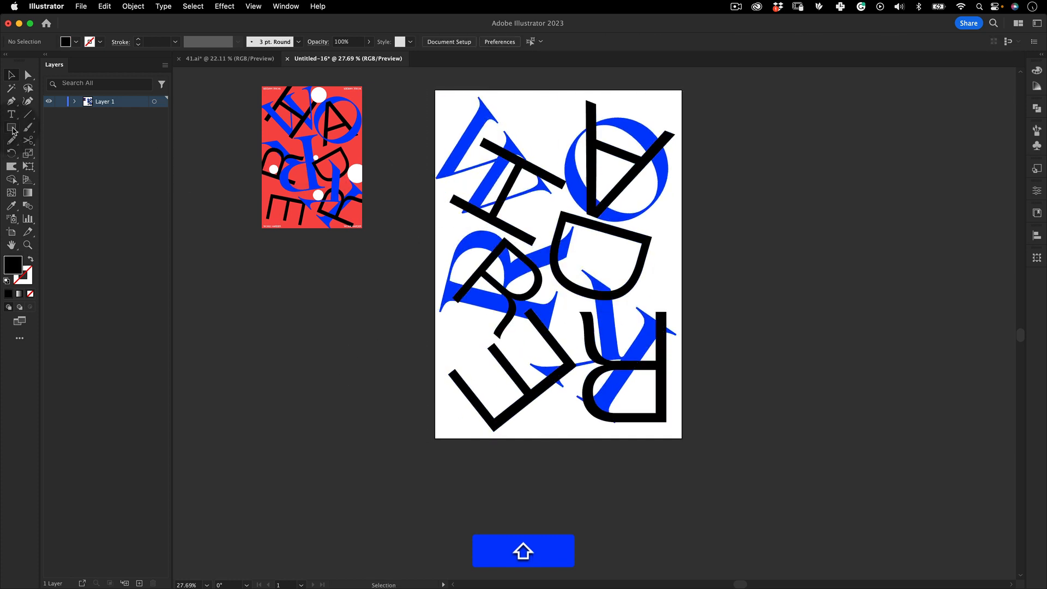
Draw a 1700 x 2400 px rectangle covering the artboard and fill it with the reference poster's red
click(65, 130)
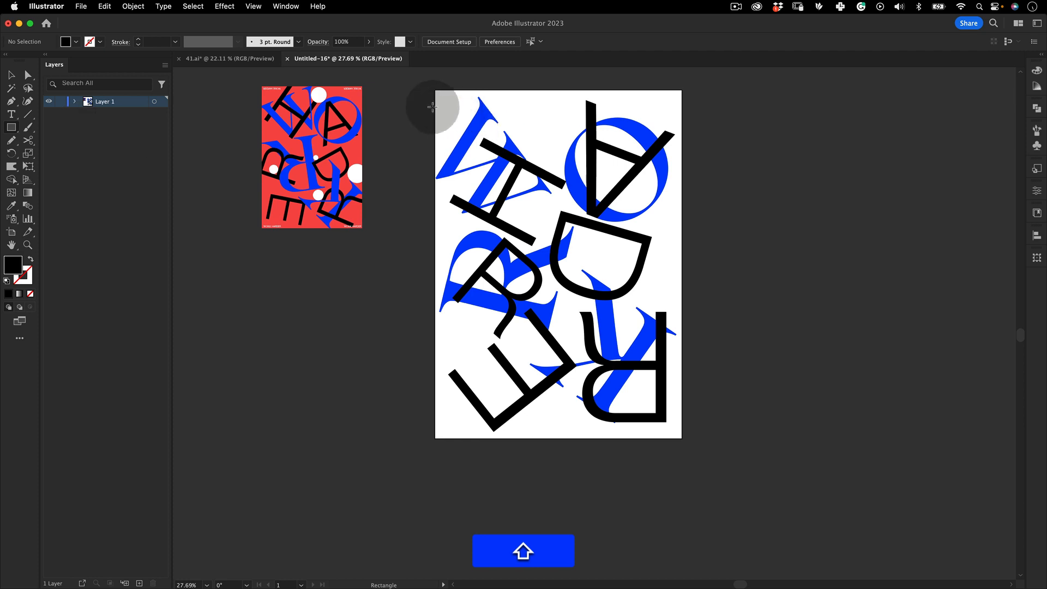
drag(436, 91, 683, 441)
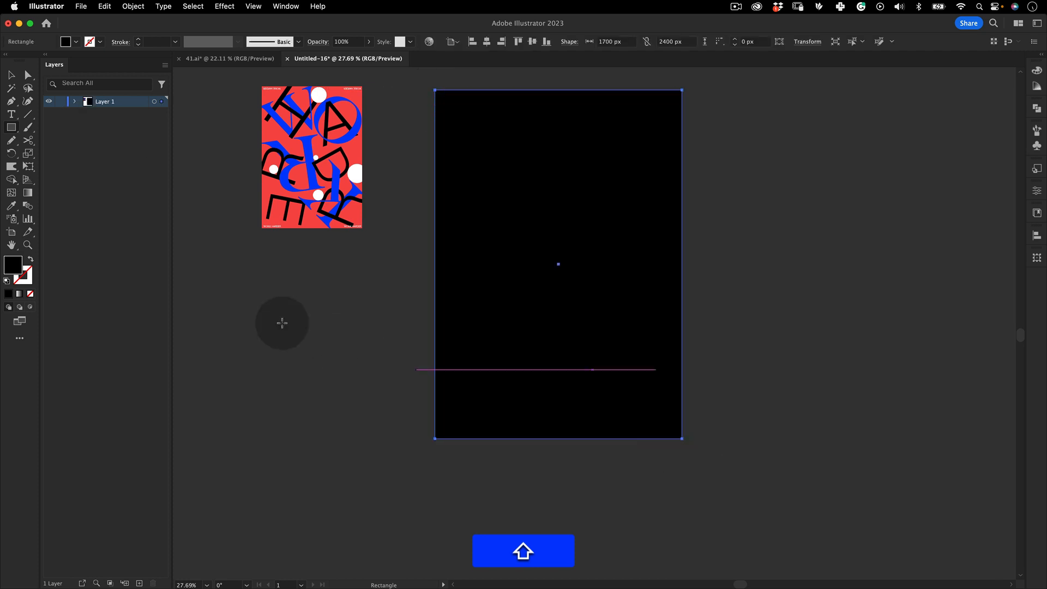
click(12, 207)
click(349, 94)
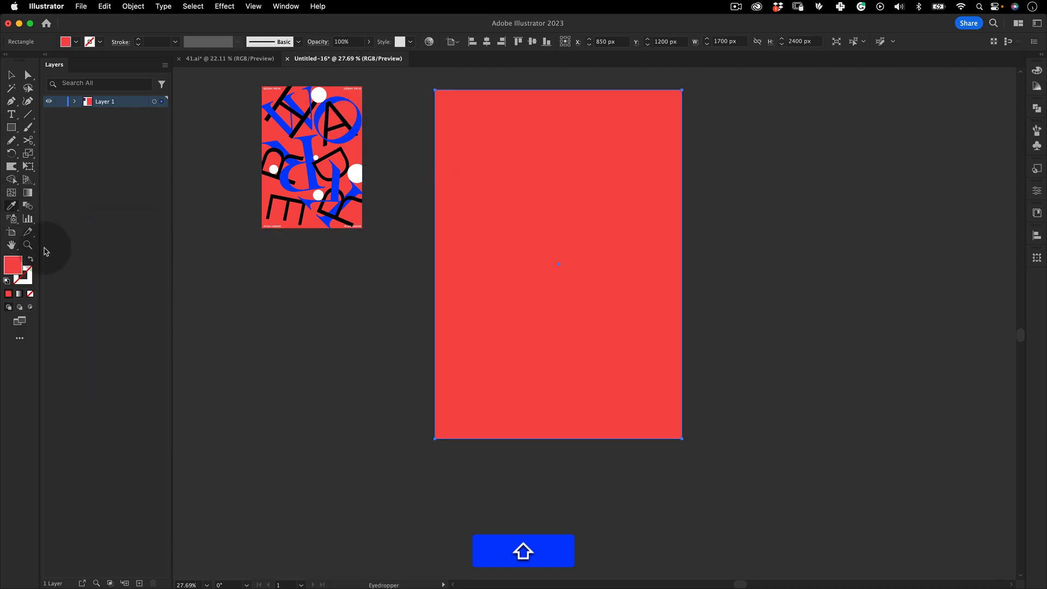
double_click(17, 267)
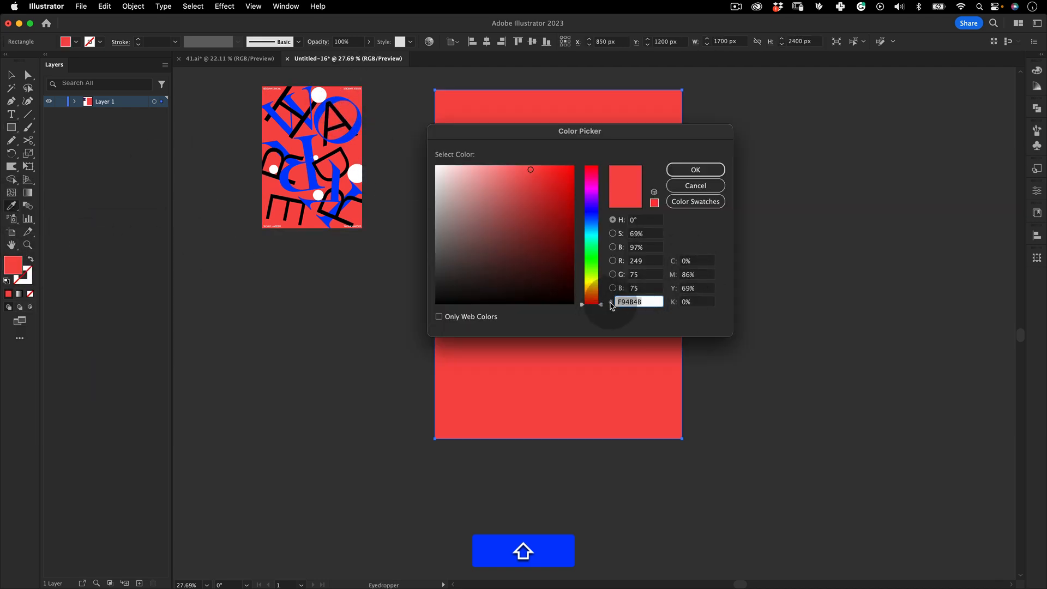
click(692, 175)
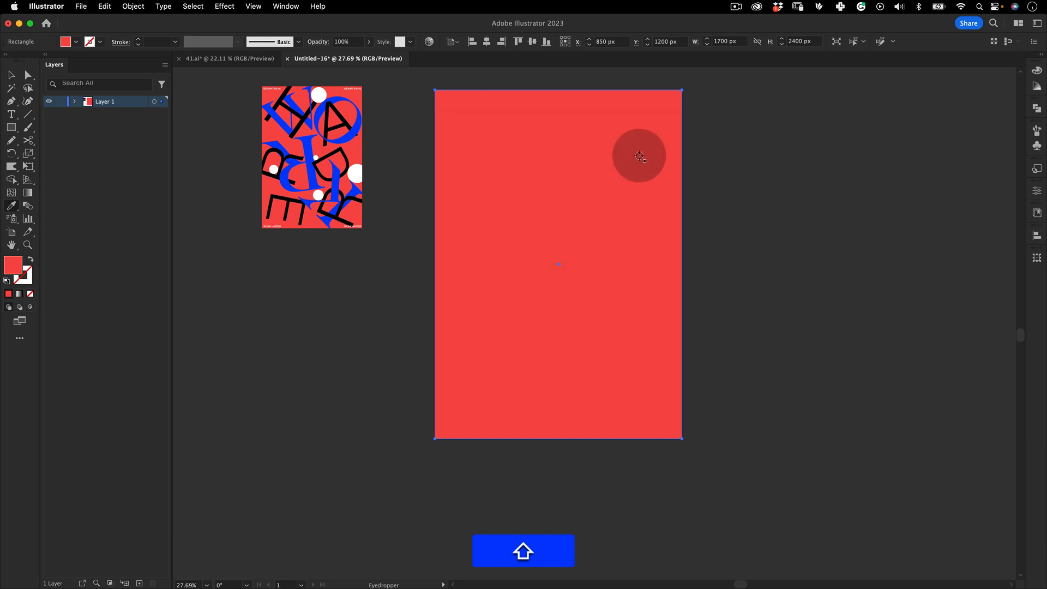
Send the red rectangle to the back behind the letters
key(shift+v)
right_click(670, 120)
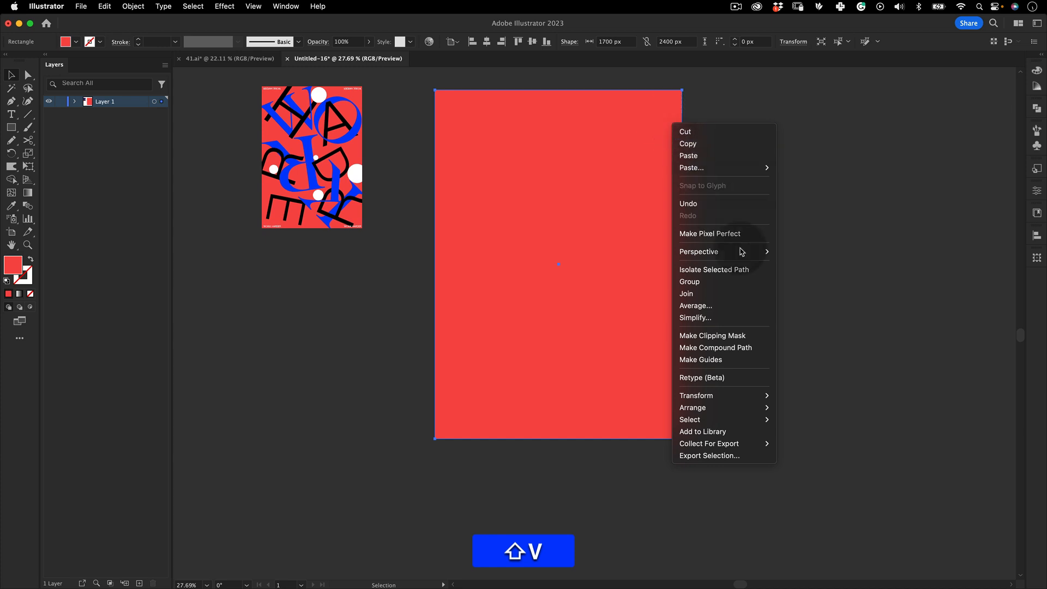
mouse_move(757, 408)
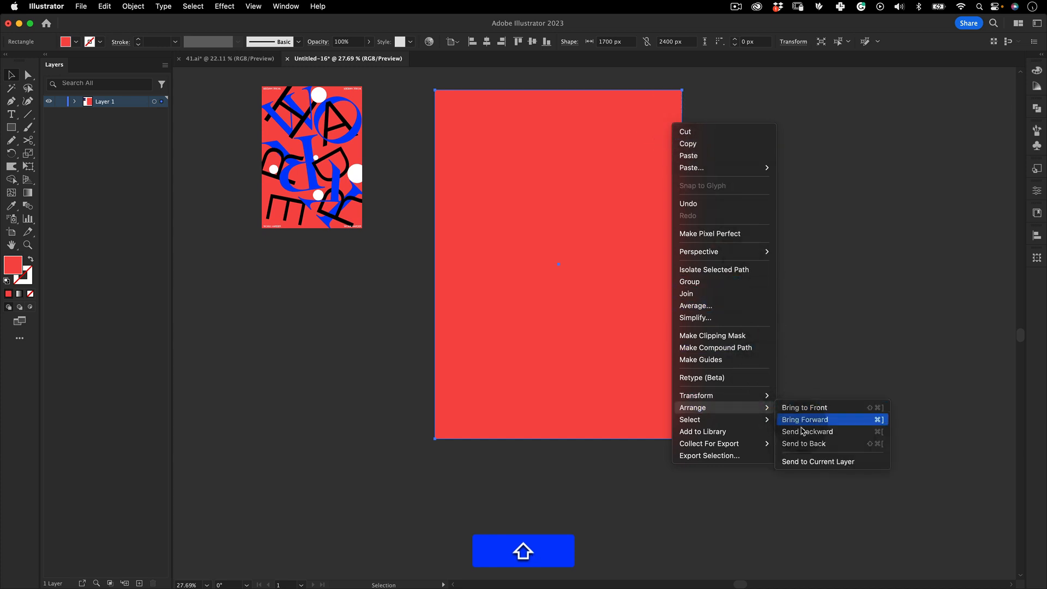
click(808, 445)
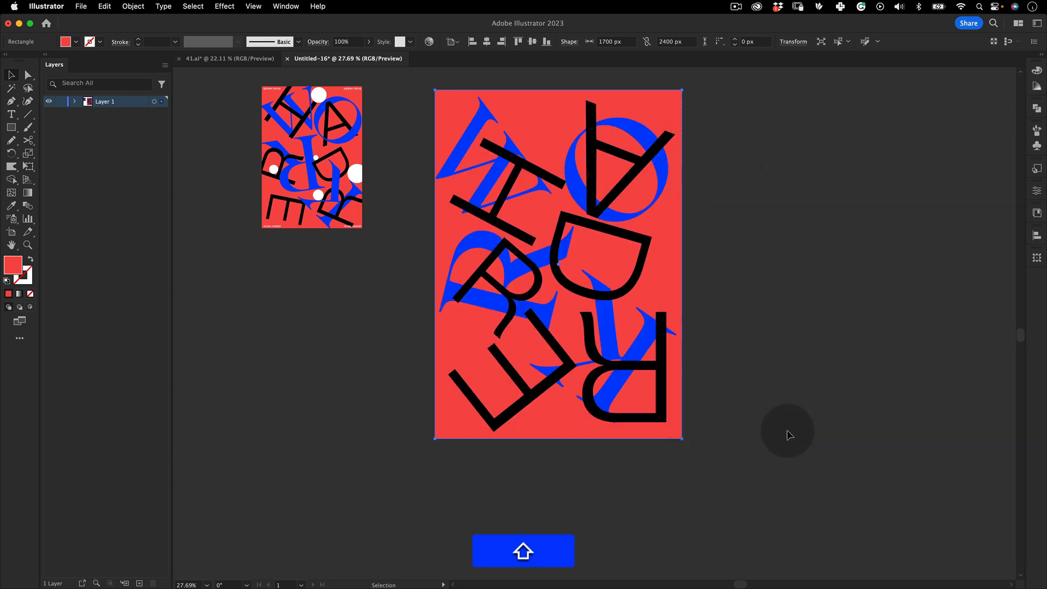
click(769, 154)
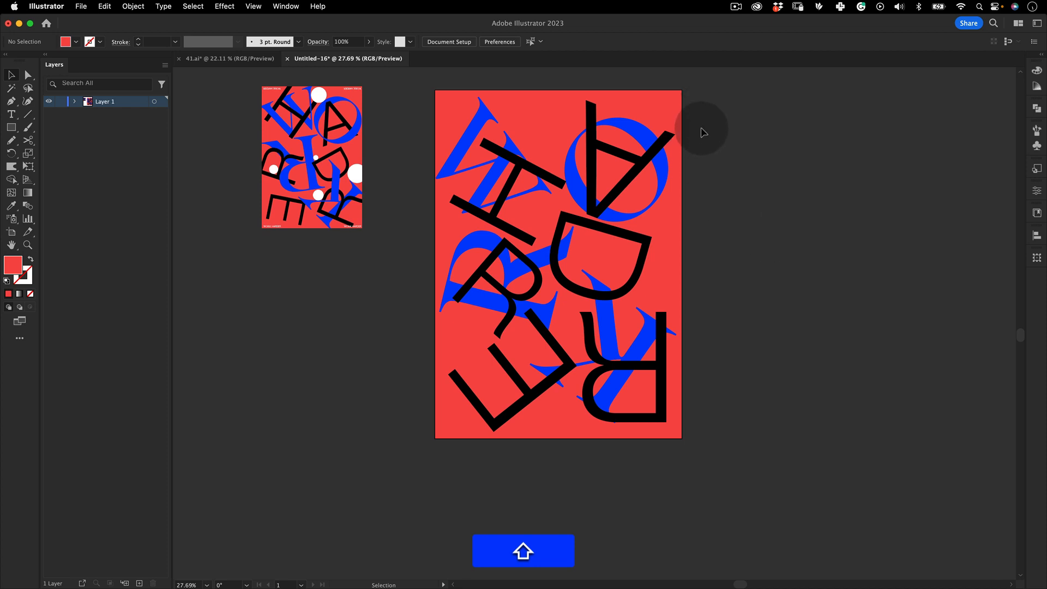
Lock the red background rectangle
click(681, 96)
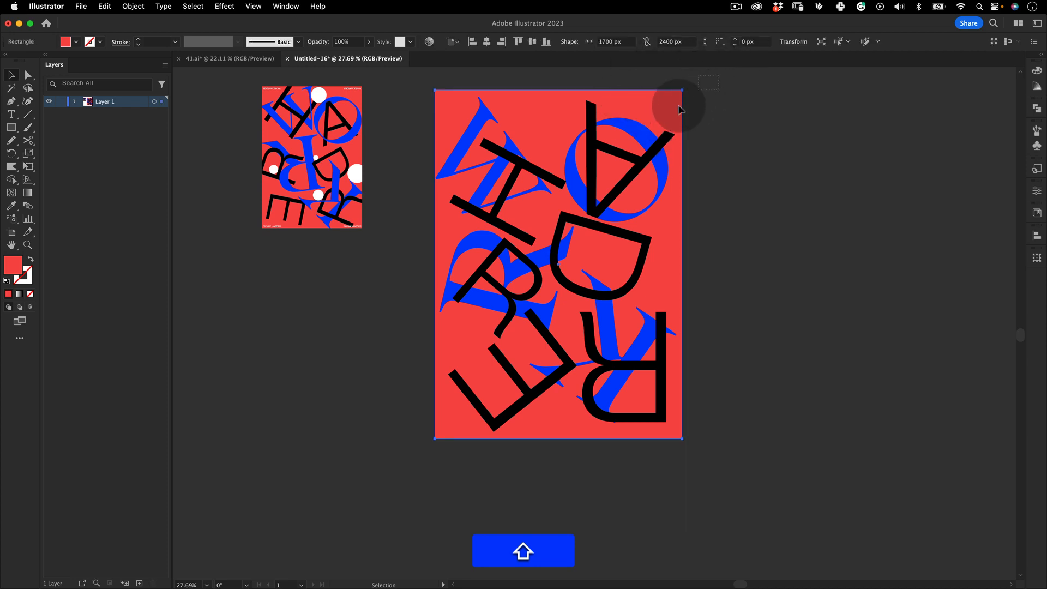
key(shift+super+2)
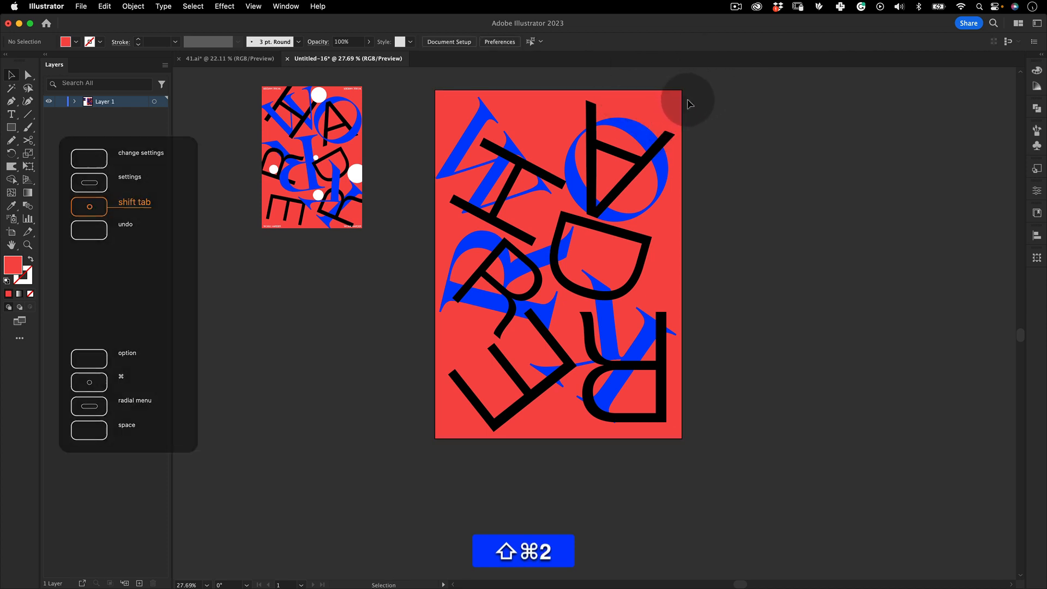
Select all the letters and make an Intertwine from them
key(z)
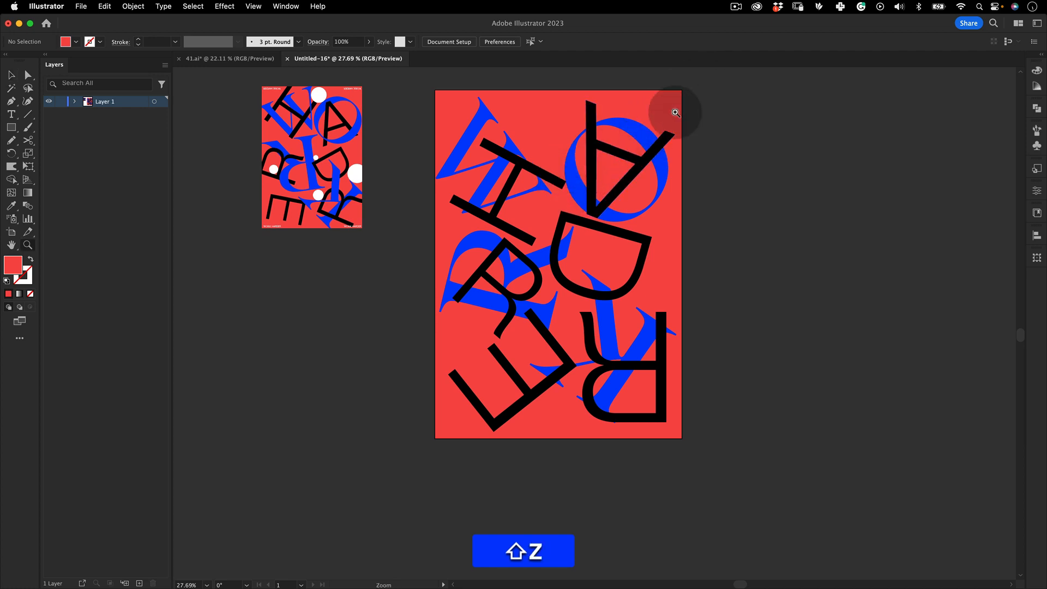
key(v)
drag(722, 80, 401, 495)
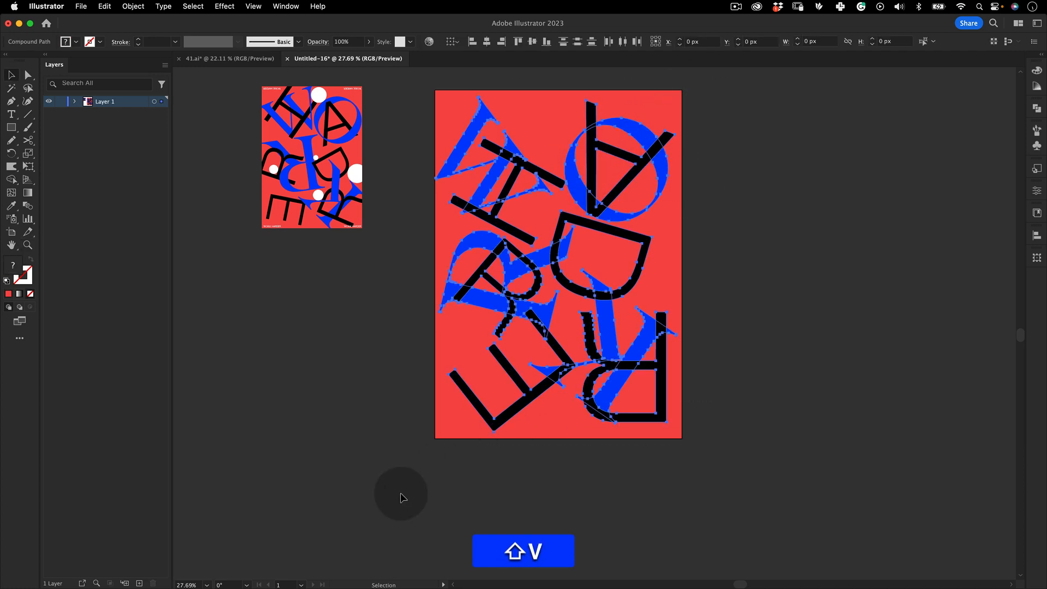
click(133, 6)
mouse_move(216, 345)
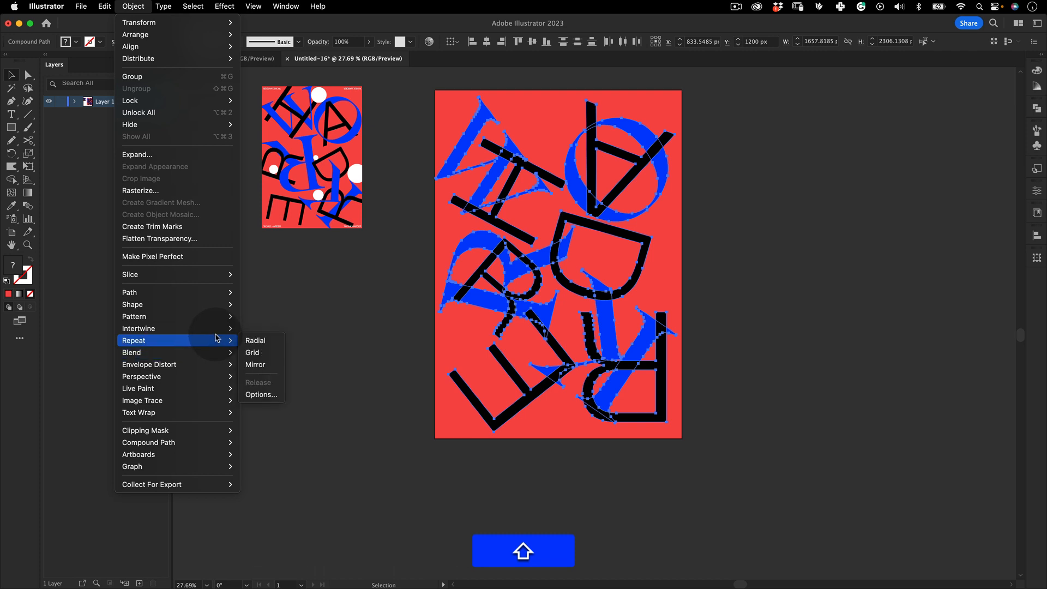
click(260, 329)
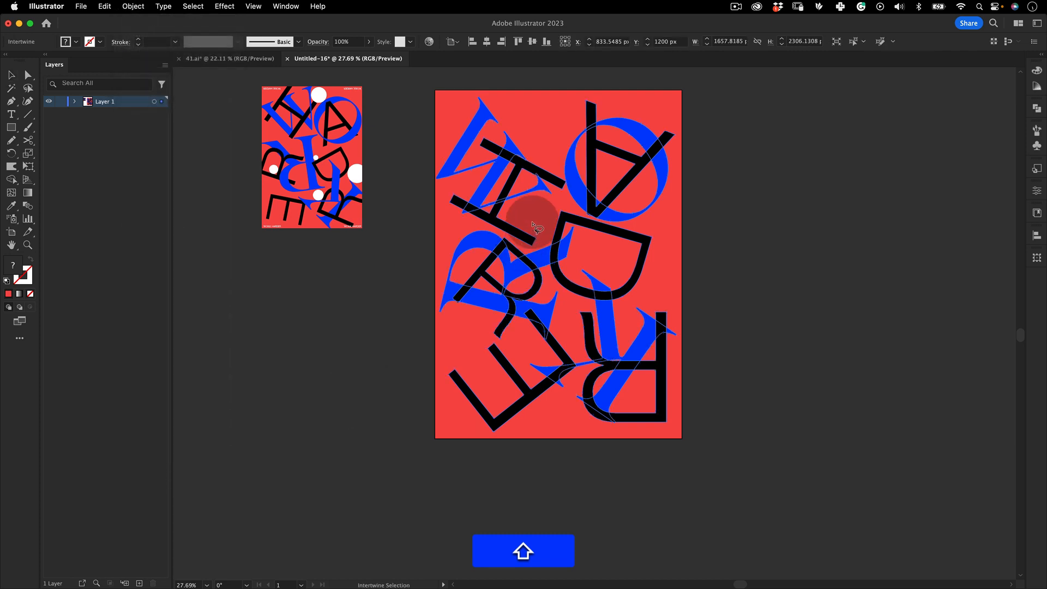
Enter Intertwine editing on the letters near the H
key(z)
drag(488, 198, 619, 166)
click(133, 6)
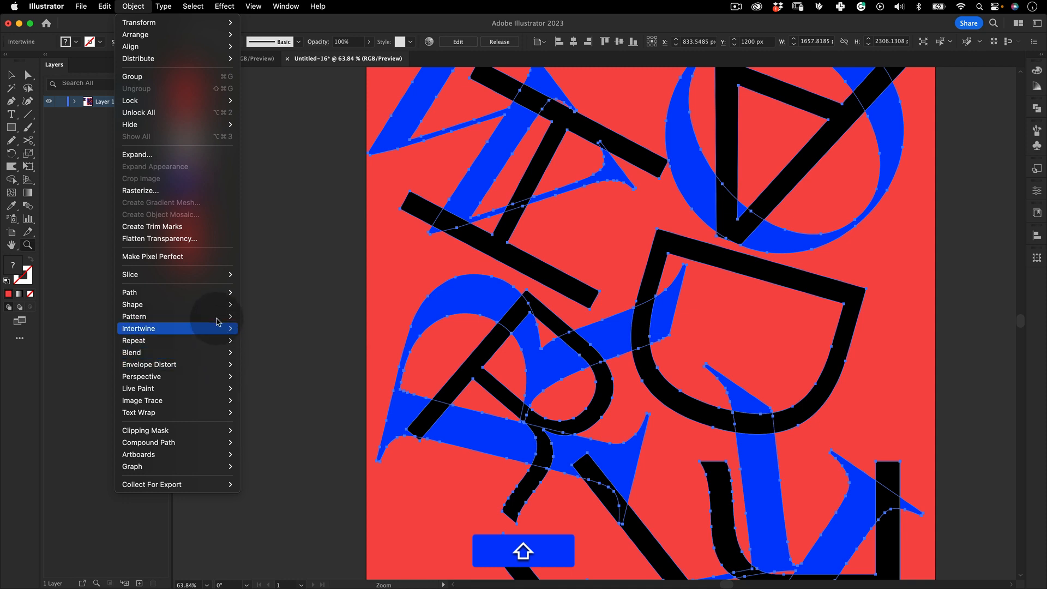
mouse_move(218, 329)
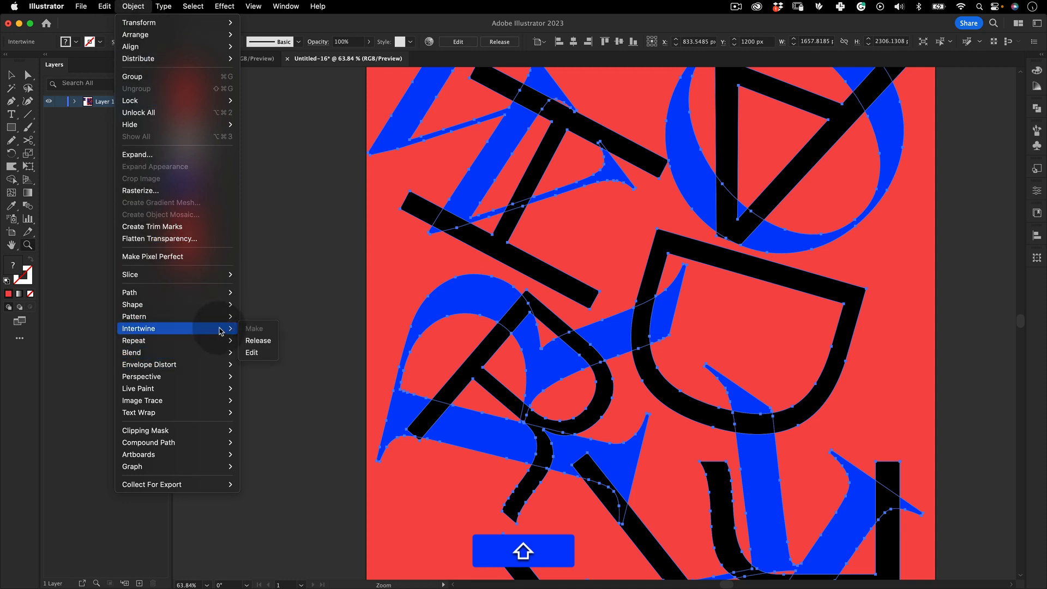
click(253, 353)
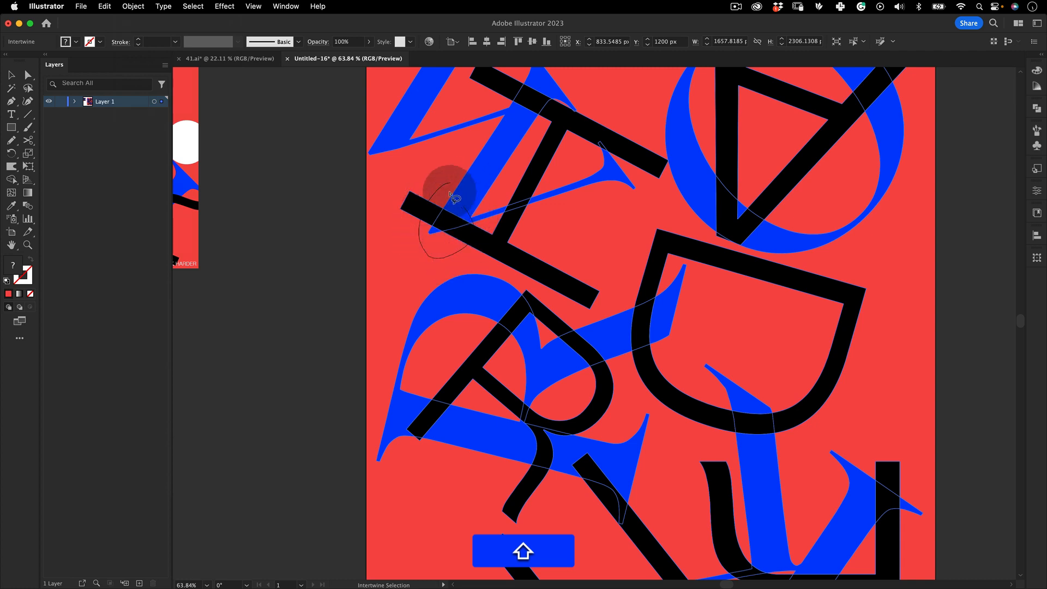
Swap the stacking order of the overlaps around the H so the blue and black letters weave
key(shift+z)
drag(501, 191, 411, 210)
drag(539, 193, 518, 245)
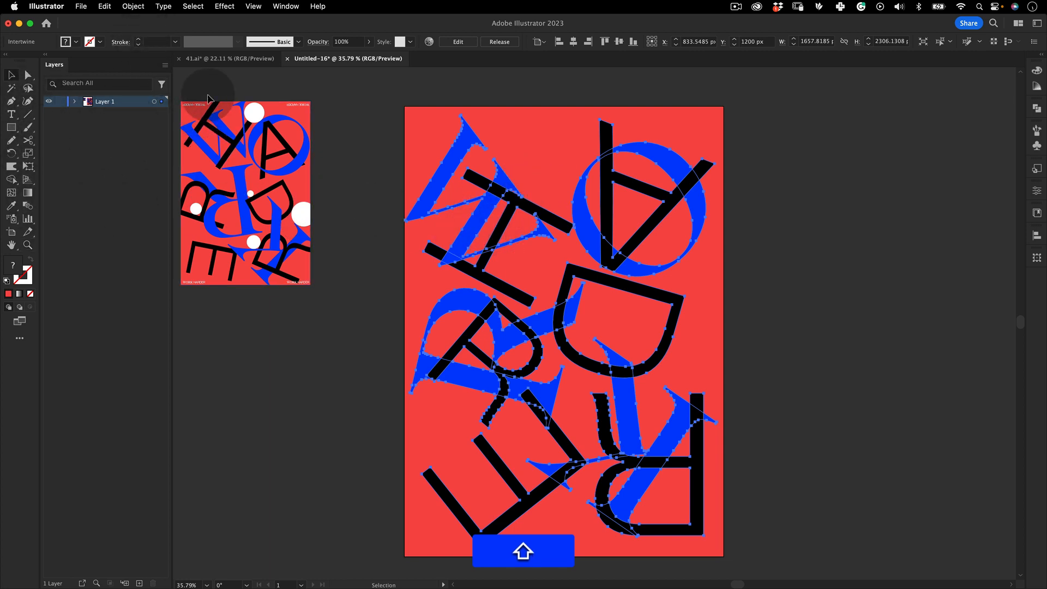
Re-enter Intertwine editing on the letters and swap the overlap where the blue R crosses the black D
key(shift+super+a)
click(138, 6)
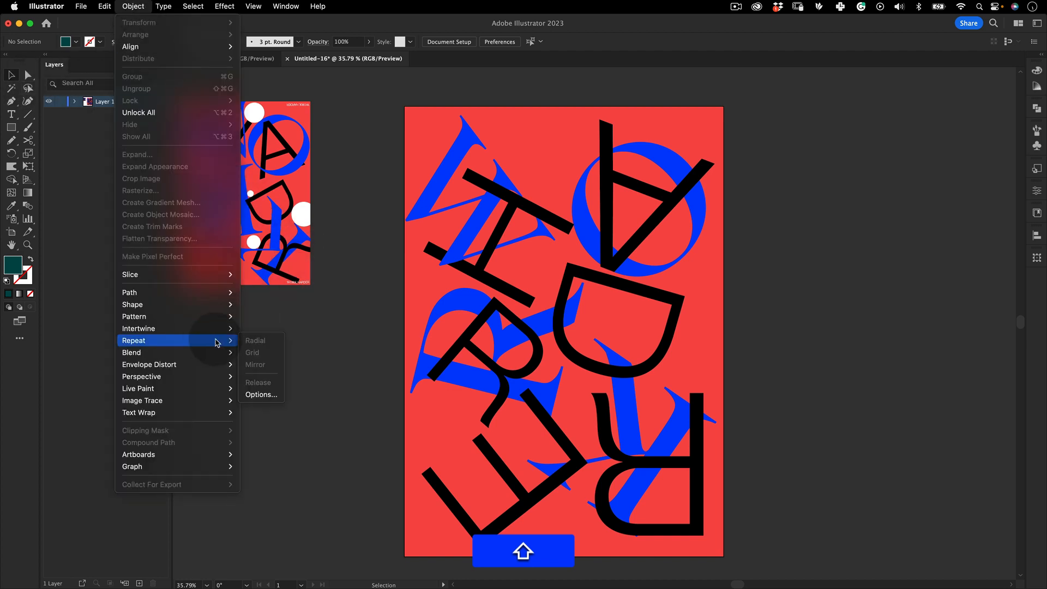
mouse_move(227, 328)
click(483, 214)
click(481, 213)
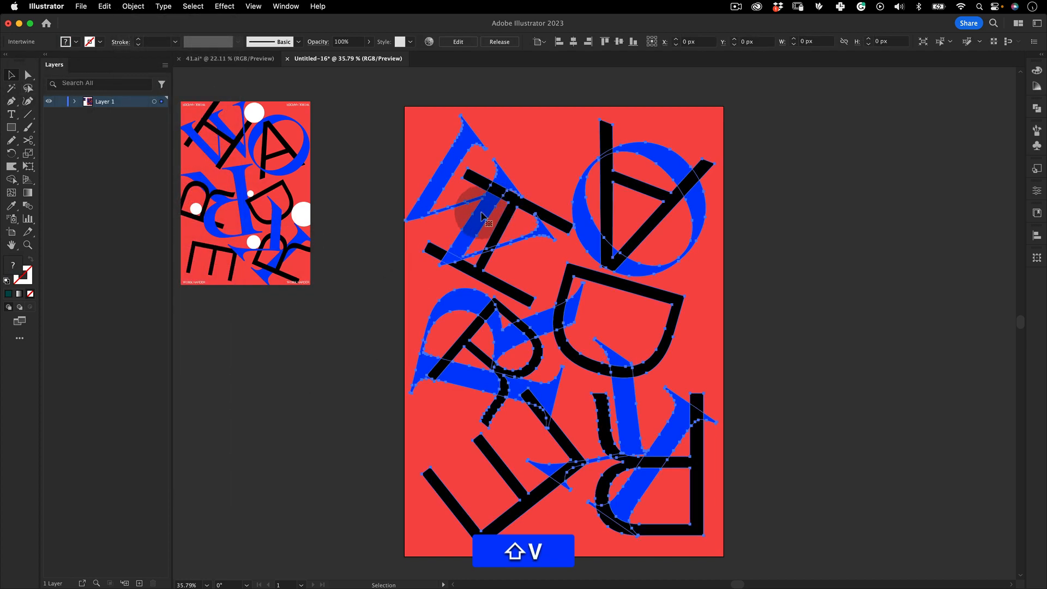
click(144, 7)
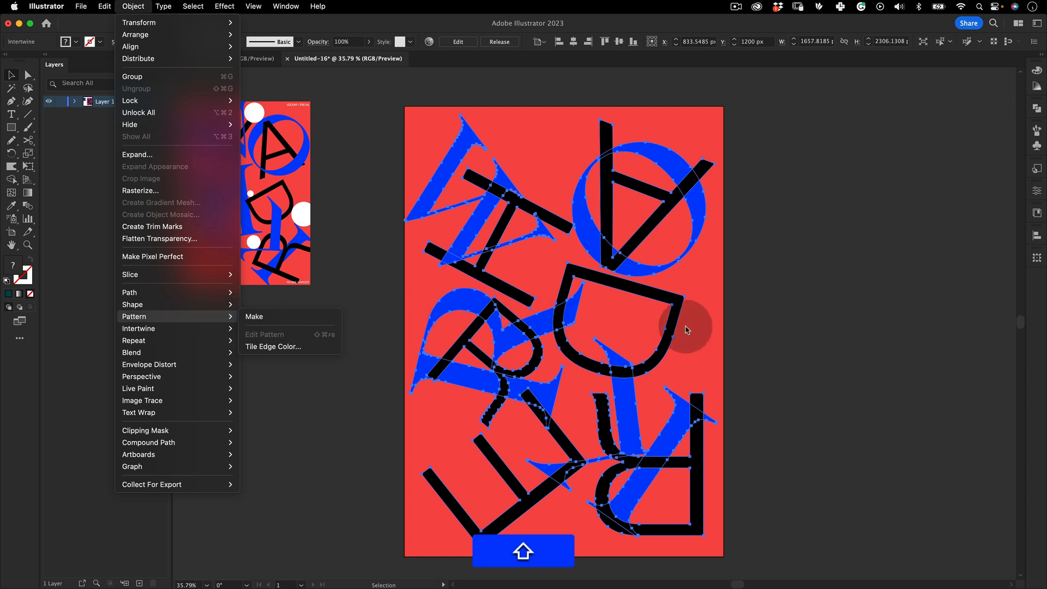
mouse_move(211, 329)
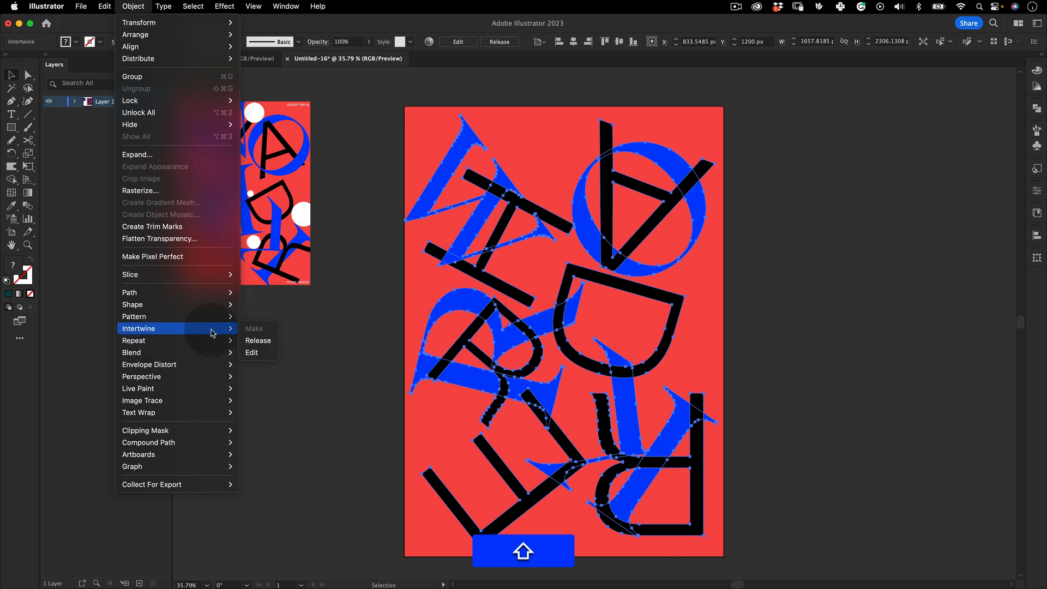
click(253, 352)
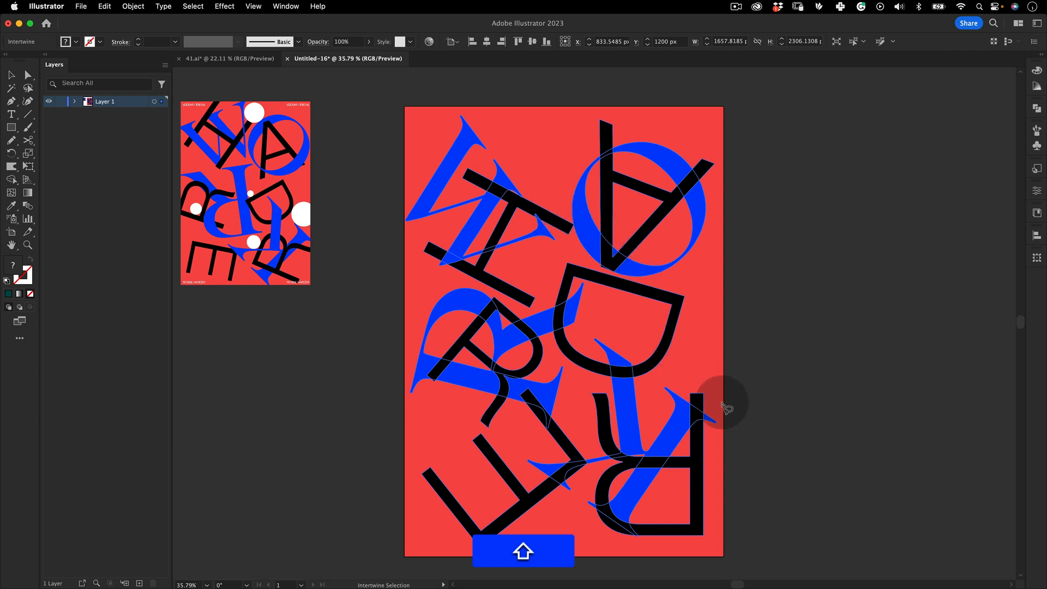
drag(540, 318, 573, 241)
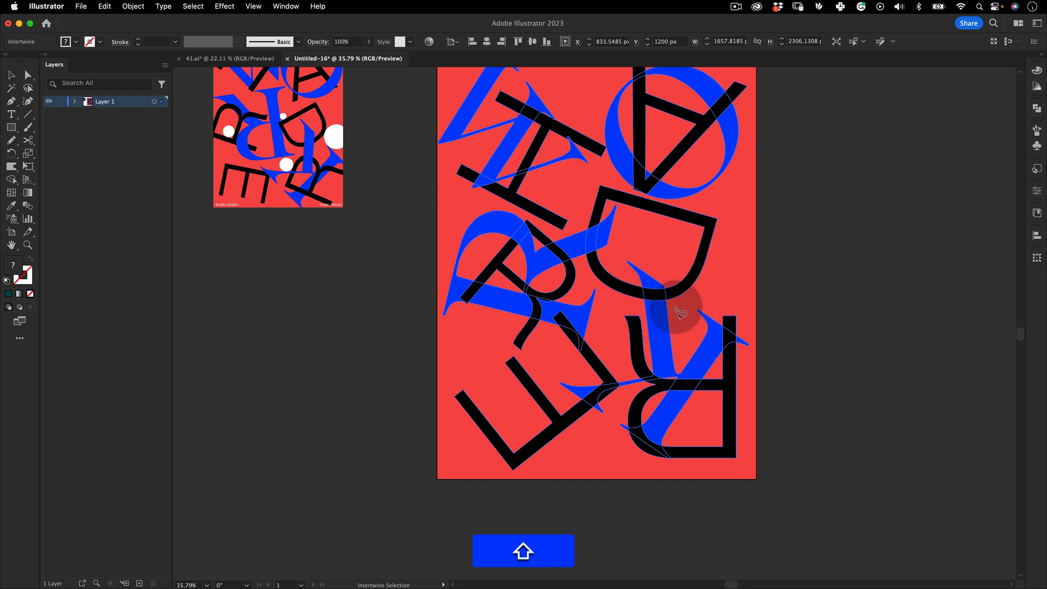
Swap the overlaps where the blue serif letters cross the lower black R and E, undoing the last swap
drag(702, 398, 649, 289)
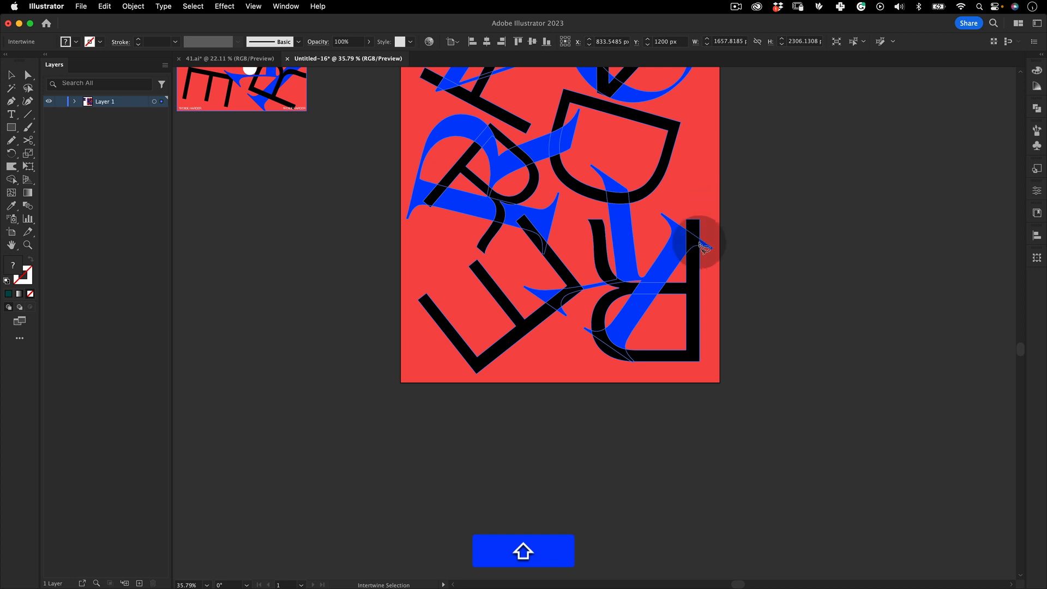
mouse_move(570, 274)
mouse_down()
mouse_move(537, 291)
mouse_move(578, 322)
mouse_up()
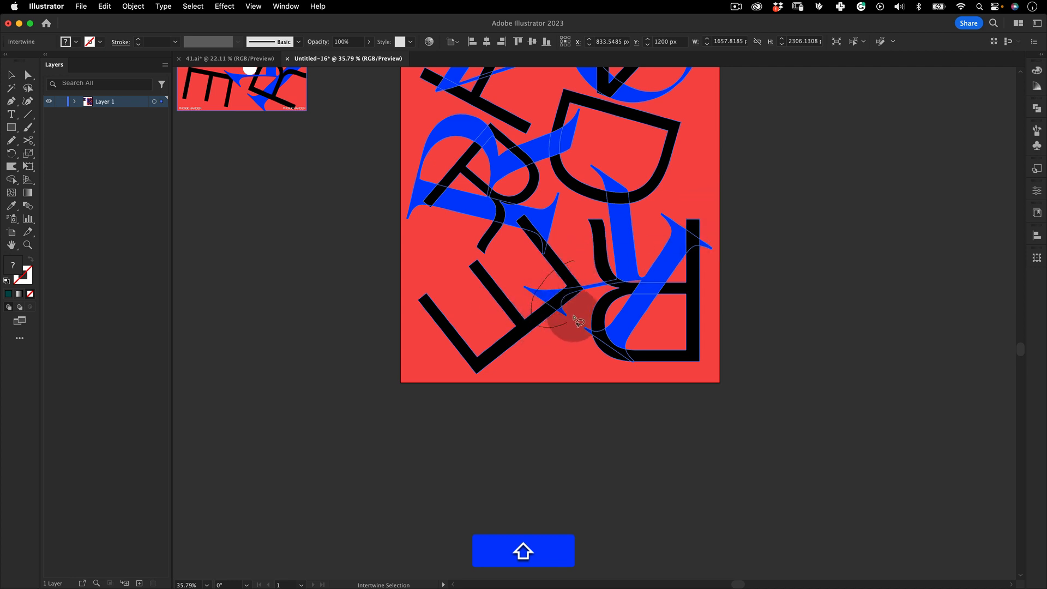
mouse_move(581, 284)
mouse_down()
mouse_move(568, 416)
mouse_move(602, 273)
mouse_up()
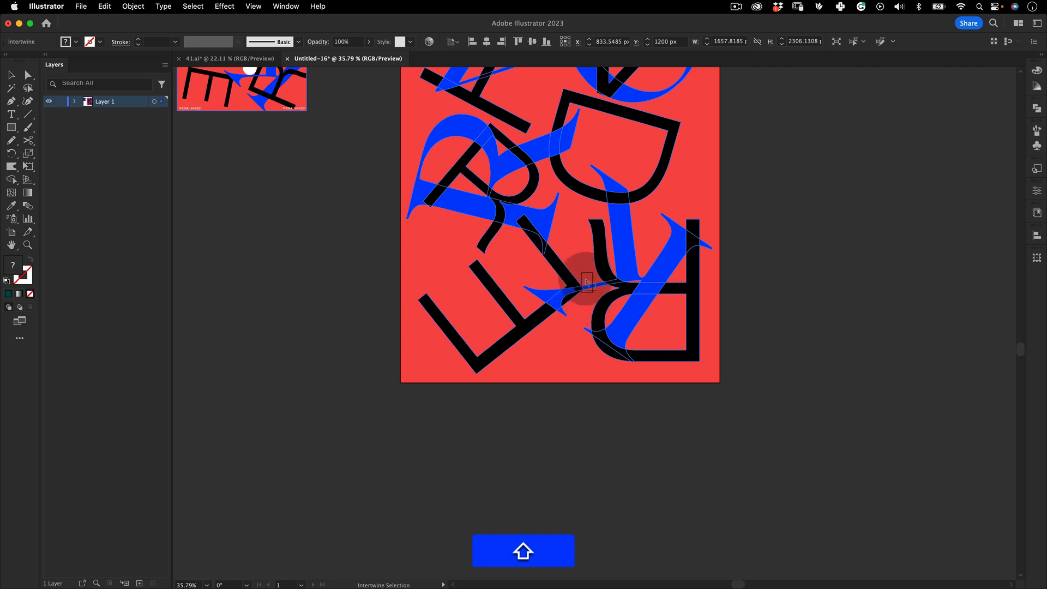
mouse_move(519, 265)
mouse_down()
mouse_move(562, 303)
mouse_move(552, 336)
mouse_up()
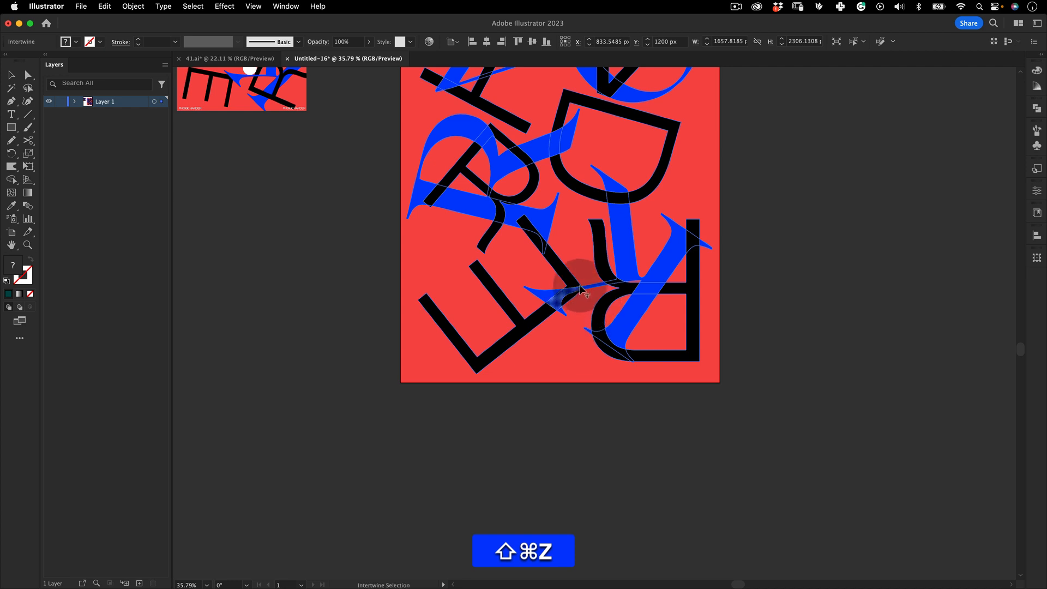
key(super+shift+z)
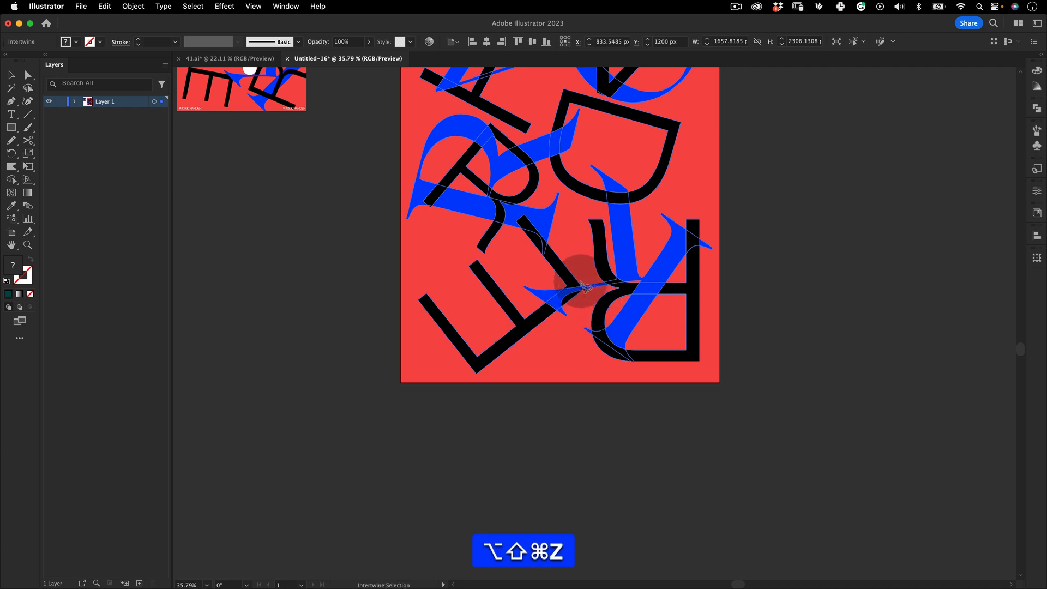
mouse_move(576, 283)
mouse_down()
mouse_move(527, 306)
mouse_move(566, 330)
mouse_move(596, 303)
mouse_up()
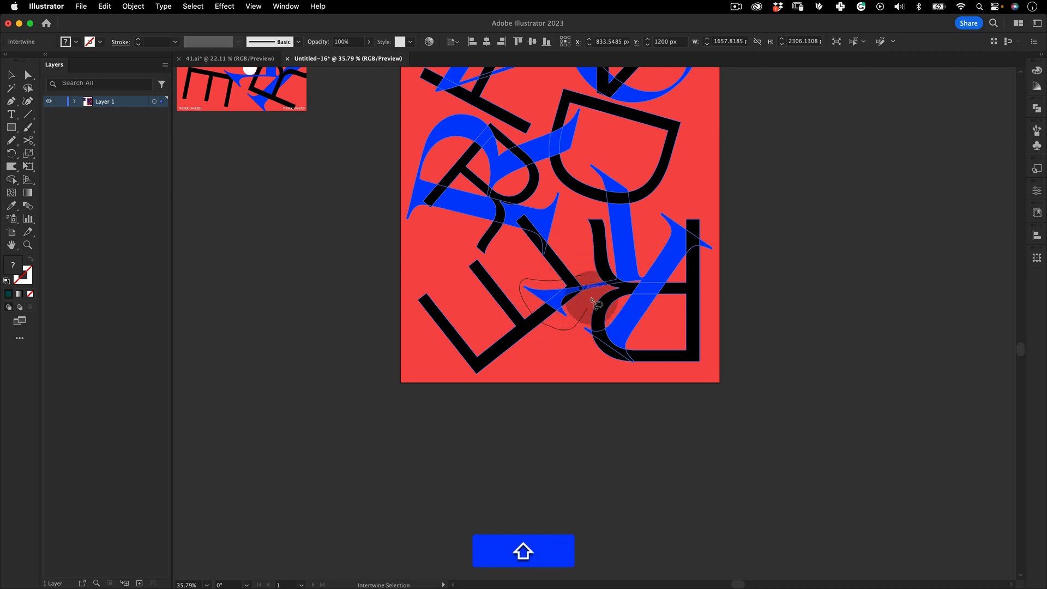
key(super+z)
key(v)
click(614, 432)
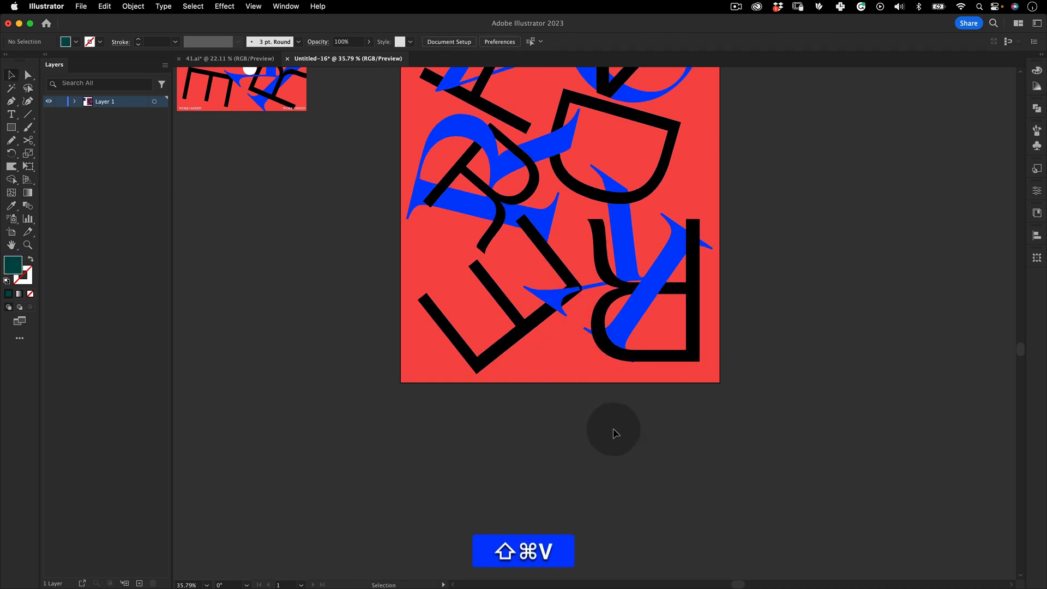
Enter Intertwine editing again and swap the overlap between the blue R and the black D
key(z)
mouse_move(578, 275)
mouse_down()
mouse_move(514, 316)
mouse_move(591, 259)
mouse_up()
key(space)
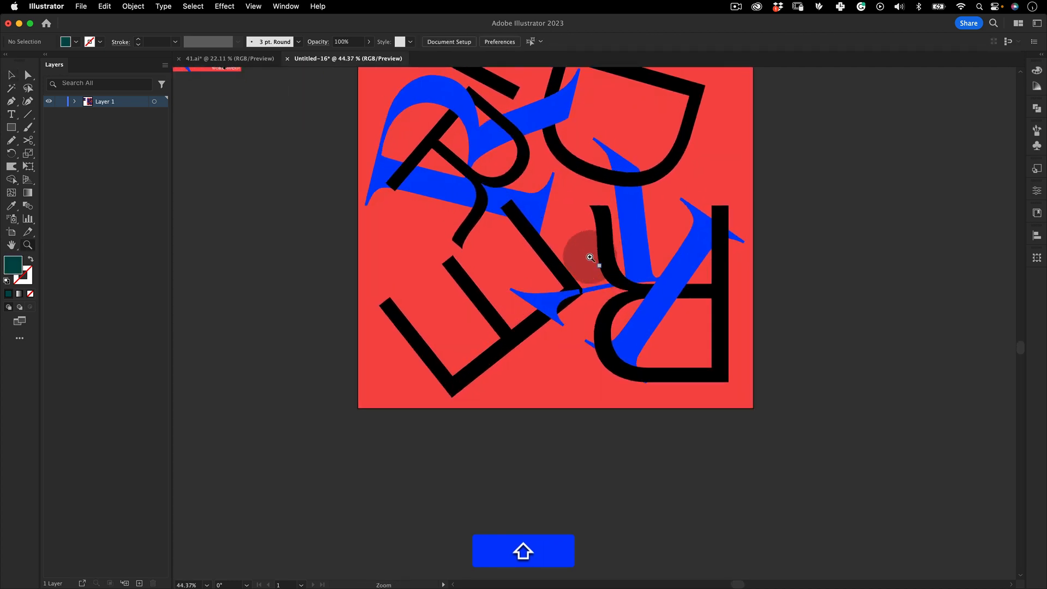
key(z)
drag(598, 211, 468, 299)
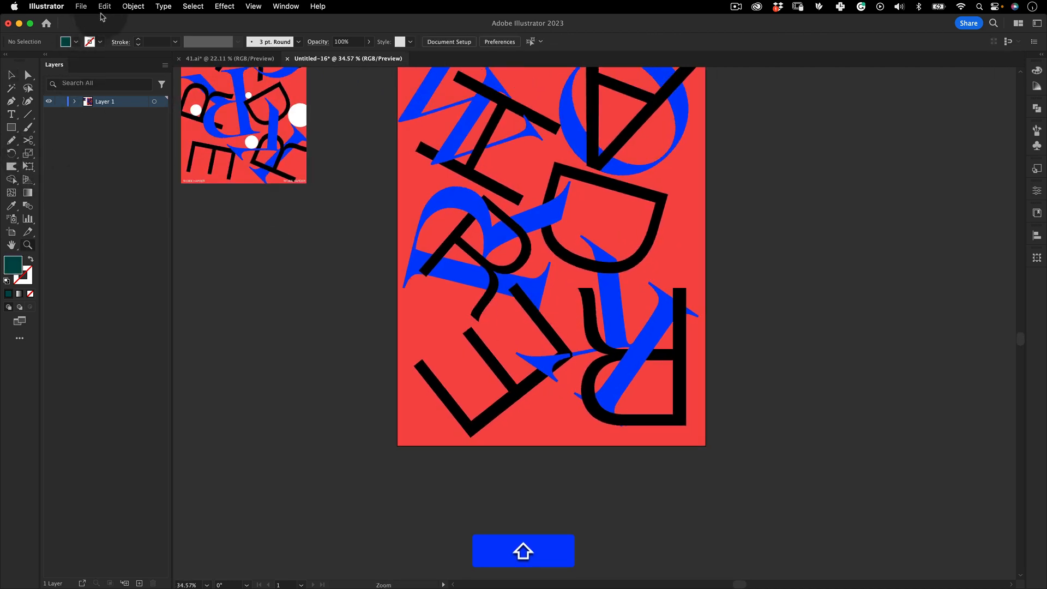
click(133, 6)
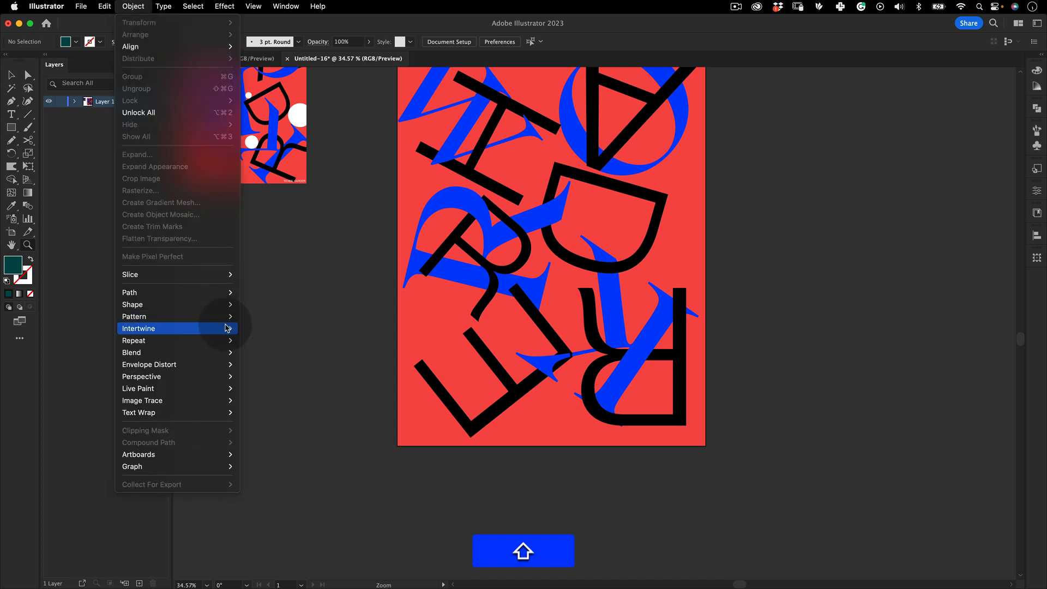
mouse_move(226, 329)
key(shift+v)
click(488, 247)
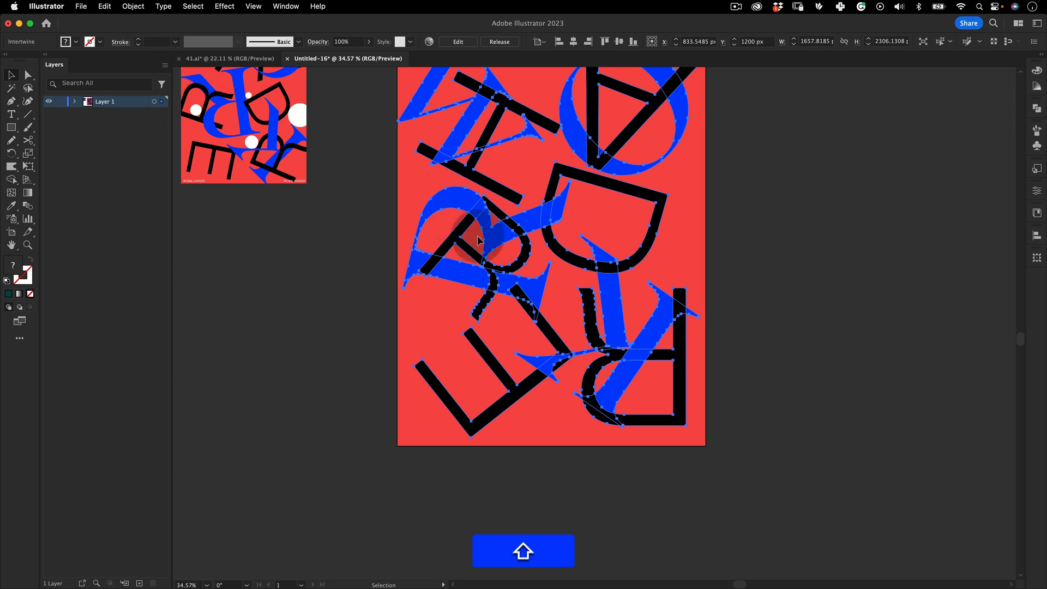
click(133, 6)
mouse_move(224, 342)
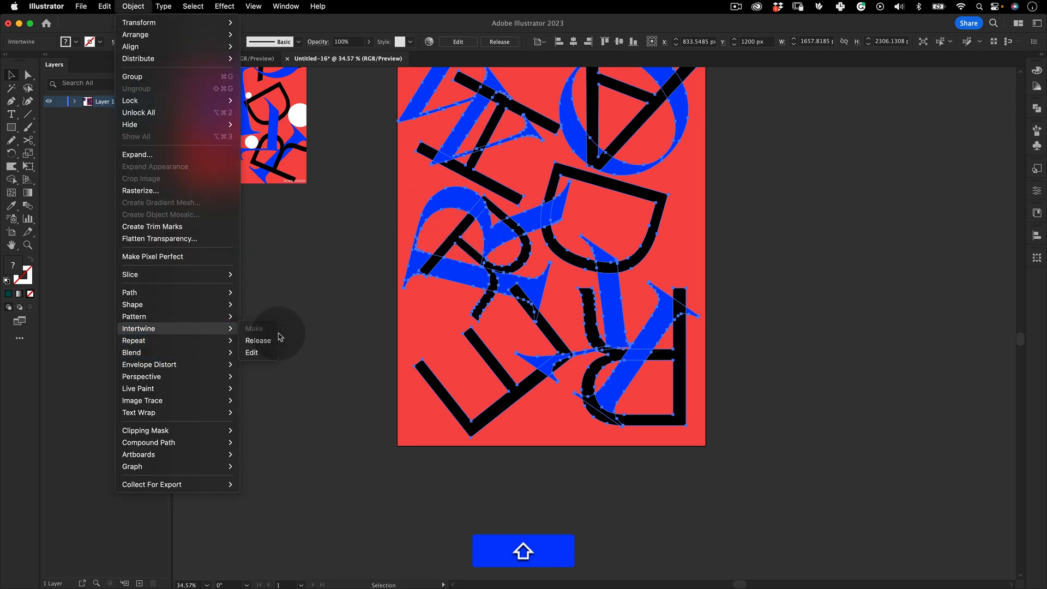
click(264, 353)
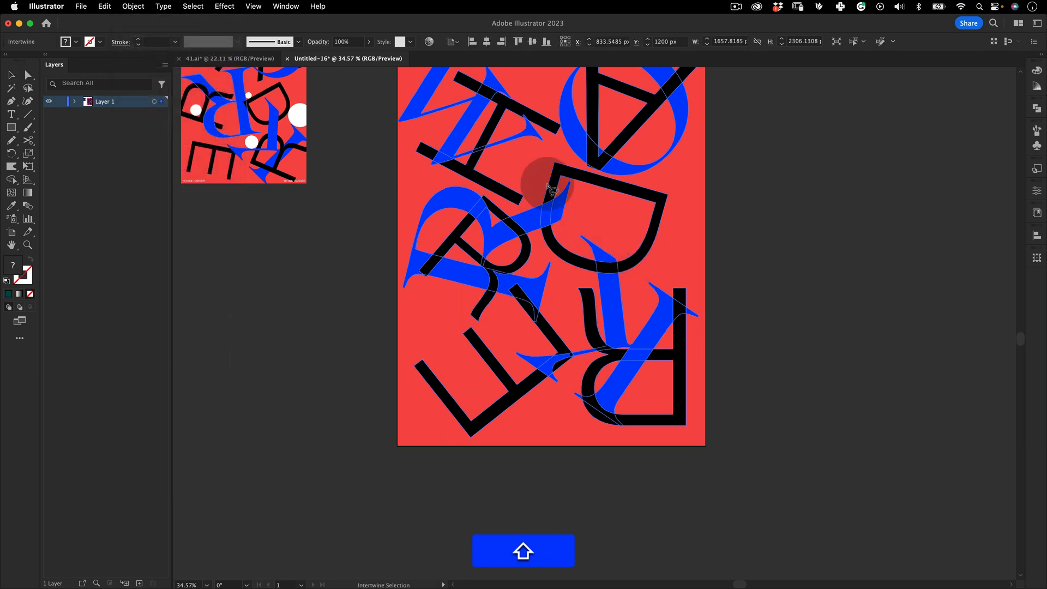
drag(572, 217, 570, 316)
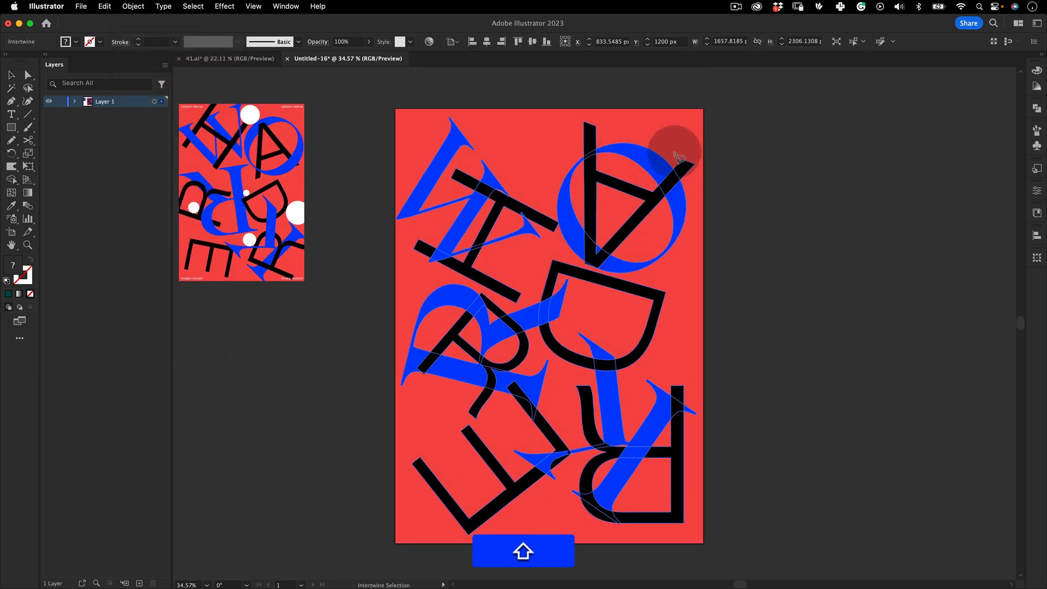
Swap the overlaps at the A inside the blue circle and across the lower letters
drag(694, 187, 677, 146)
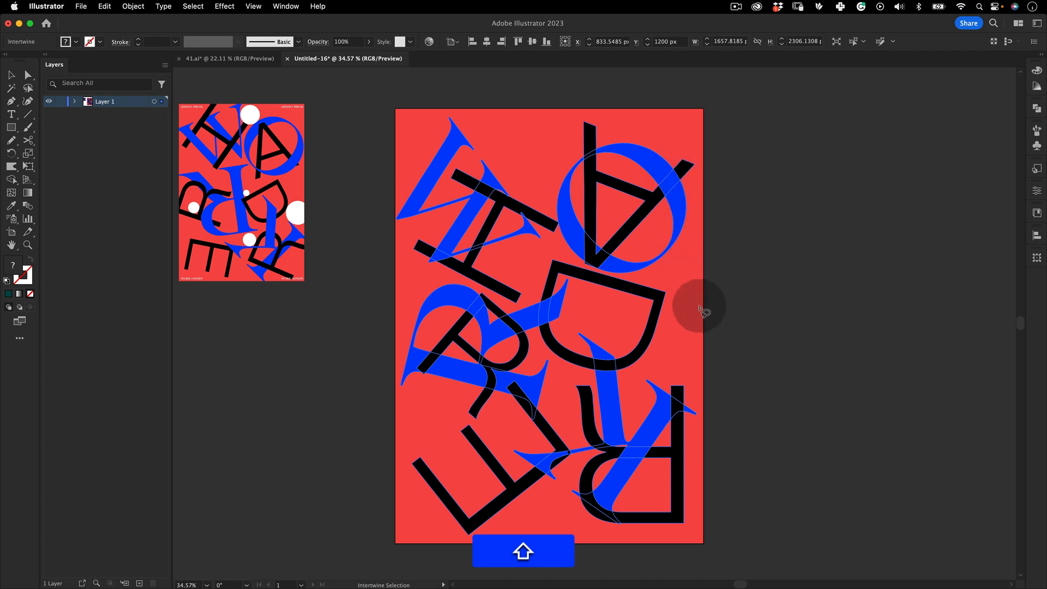
mouse_move(616, 282)
mouse_down()
mouse_move(645, 327)
mouse_move(619, 287)
mouse_move(573, 289)
mouse_move(509, 318)
mouse_move(504, 243)
mouse_move(513, 276)
mouse_move(474, 294)
mouse_up()
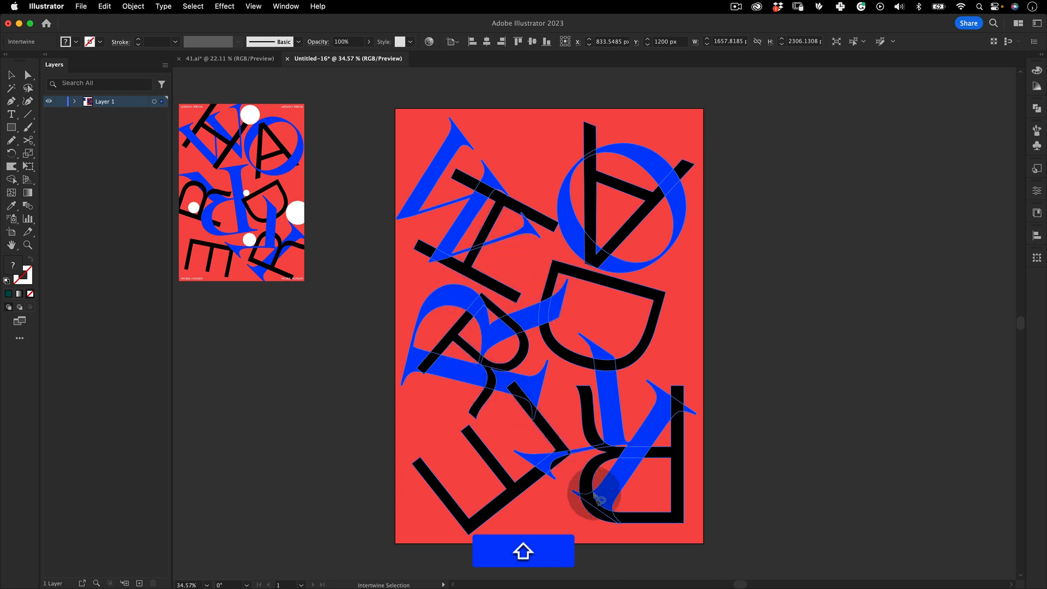
key(space)
drag(624, 406, 600, 282)
mouse_move(632, 440)
mouse_down()
mouse_move(564, 349)
mouse_move(593, 302)
mouse_up()
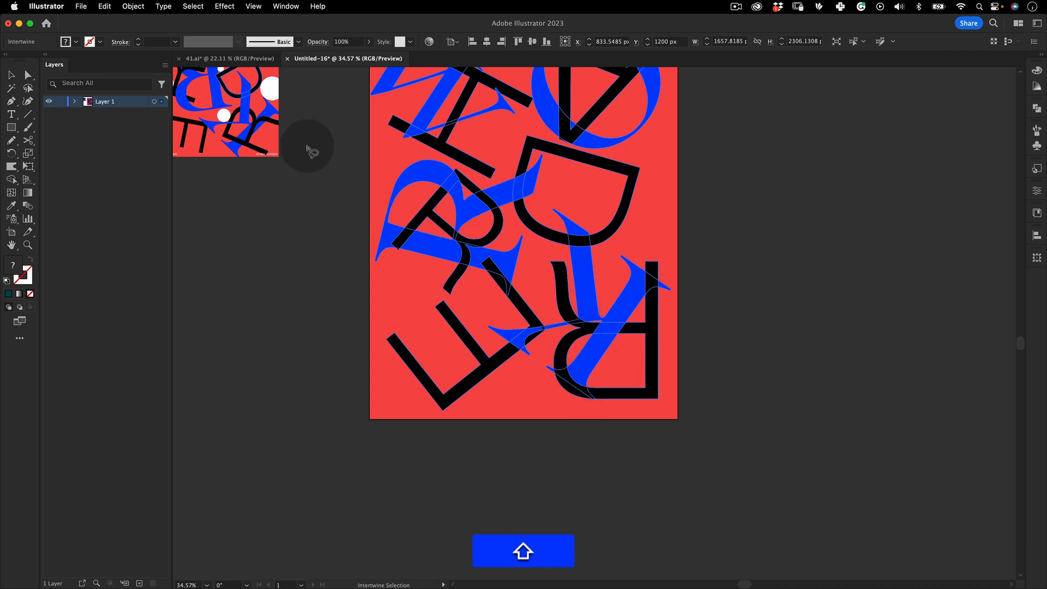
Edit the Intertwine and swap the tiny overlap where the blue serif meets the black E's stroke
click(11, 74)
click(541, 410)
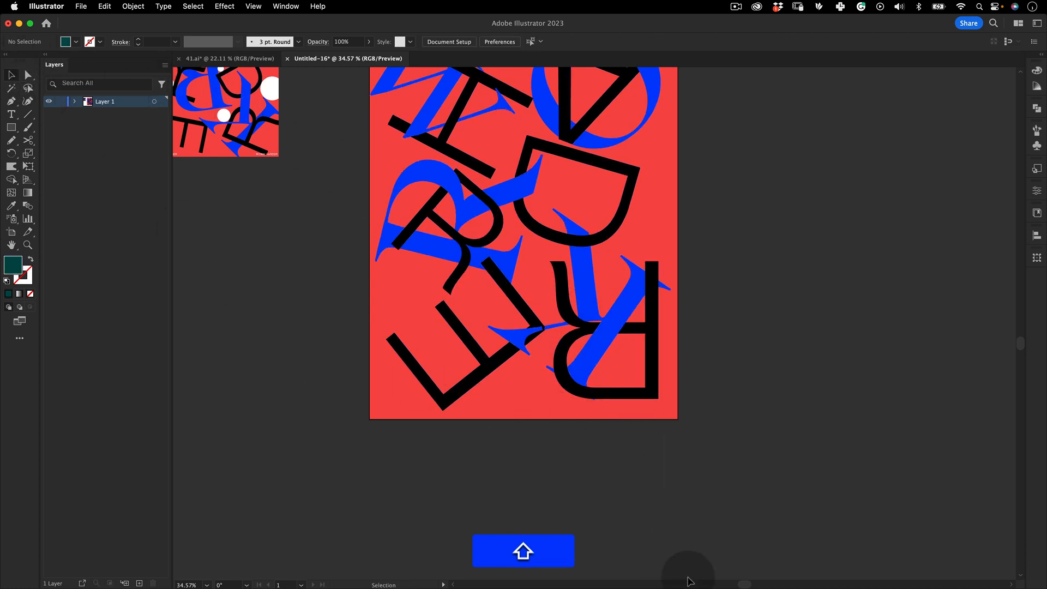
click(545, 330)
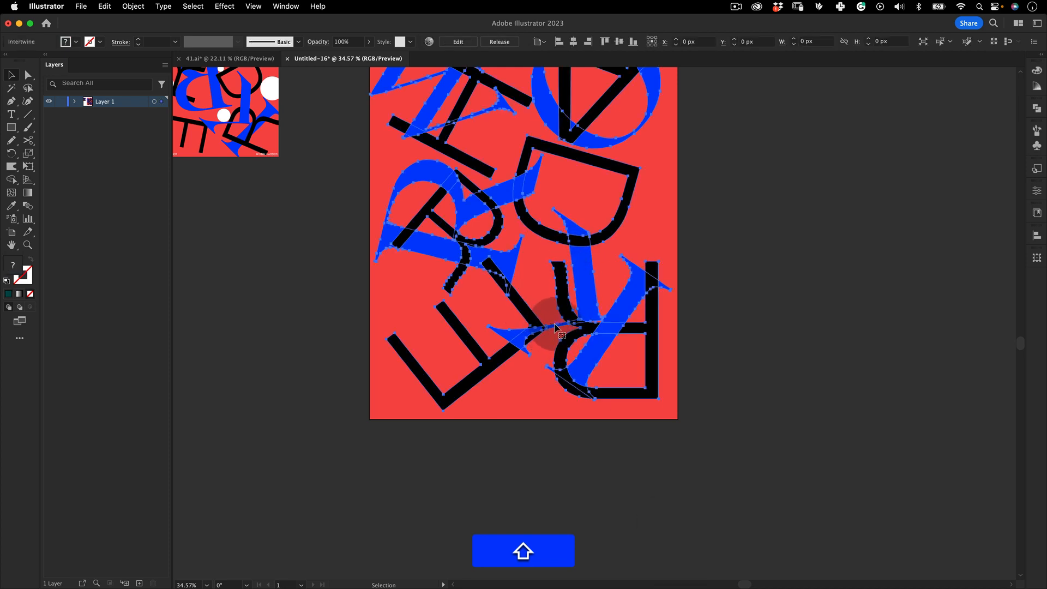
drag(538, 330, 561, 334)
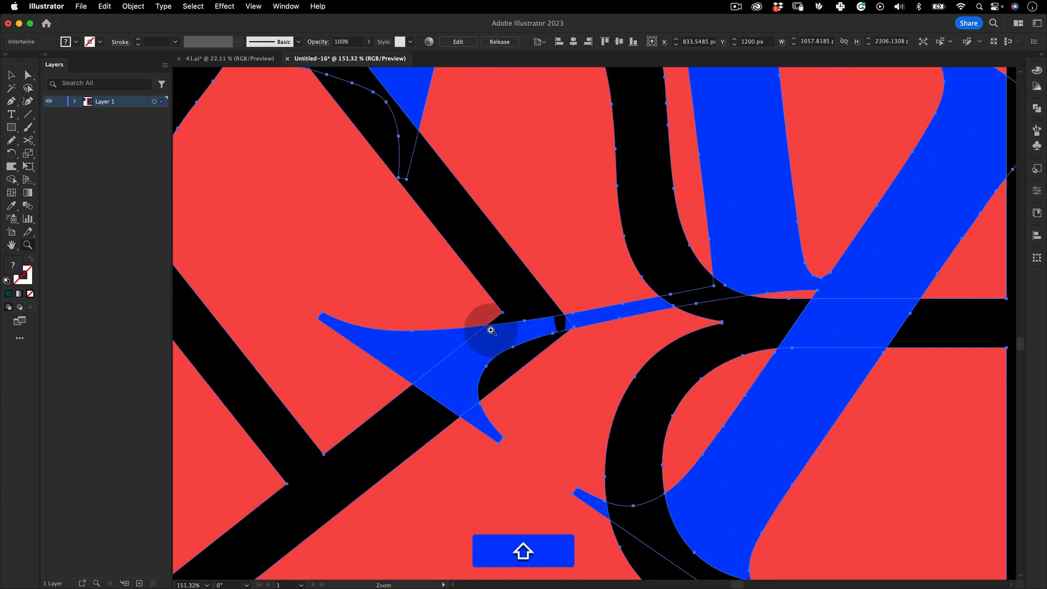
click(133, 6)
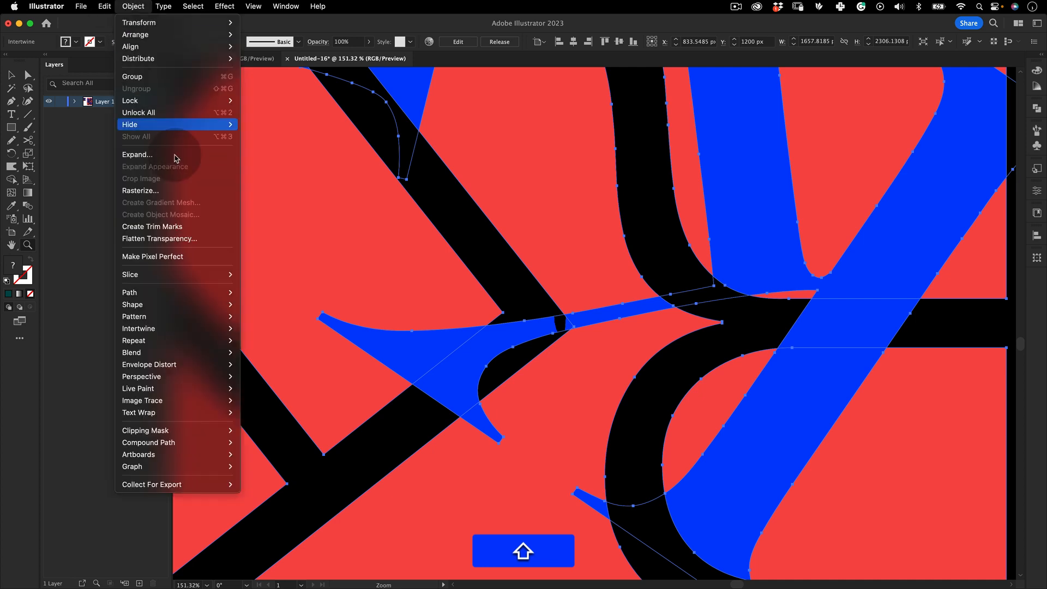
mouse_move(226, 328)
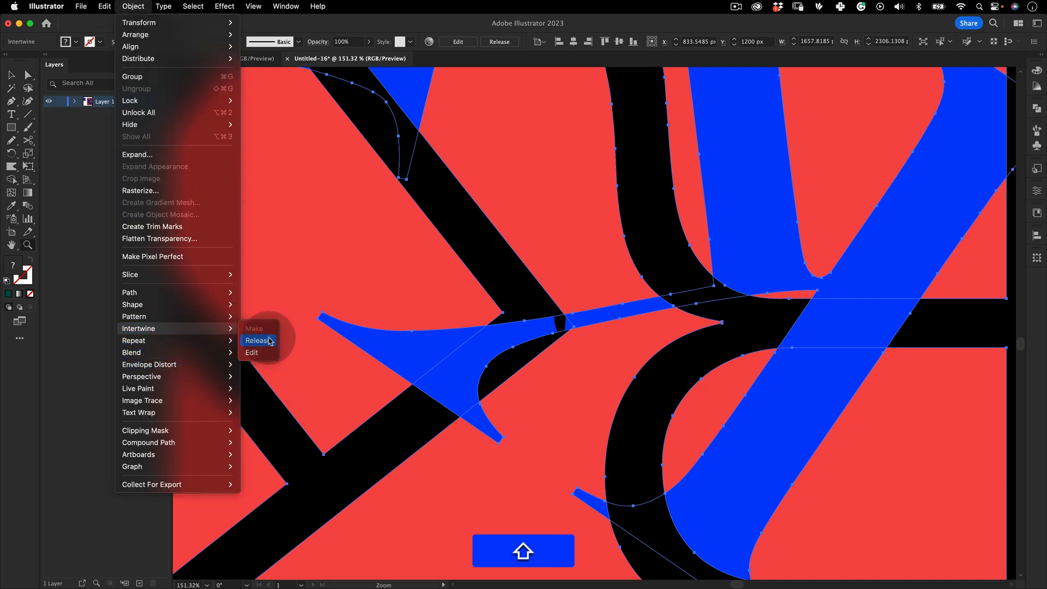
click(255, 352)
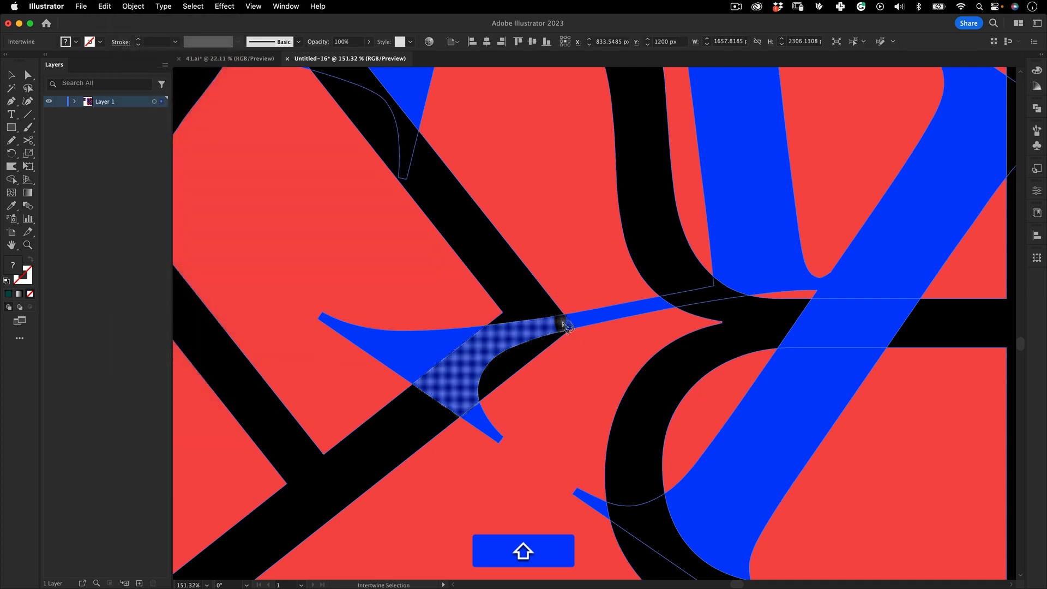
click(564, 328)
key(shift+z)
drag(596, 304, 487, 389)
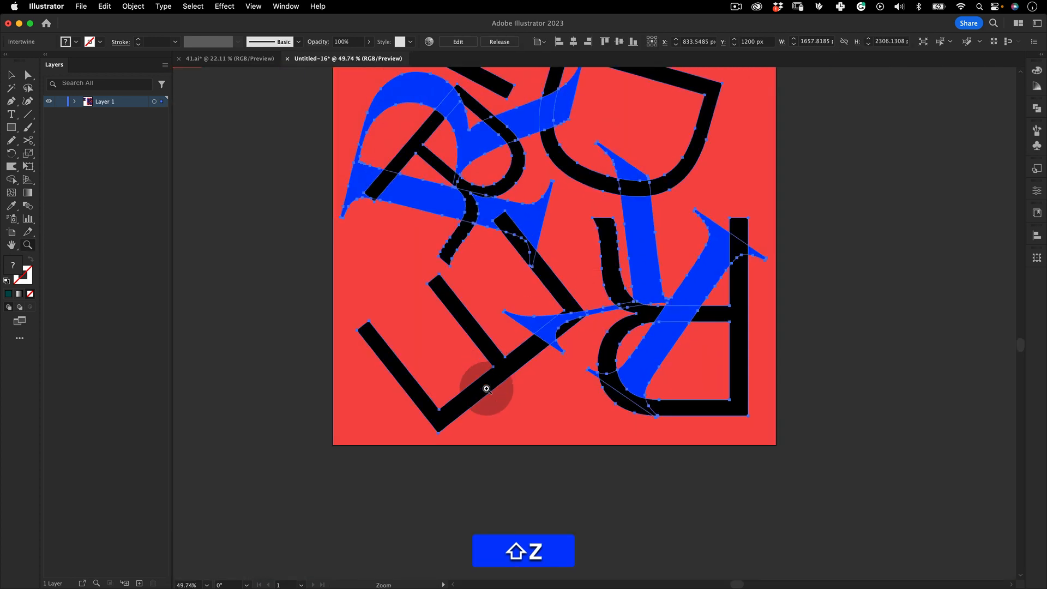
key(shift+v)
click(471, 464)
Examine the intertwined poster alongside the reference poster
key(shift+z)
drag(674, 300, 552, 344)
key(shift+z)
drag(614, 288, 532, 336)
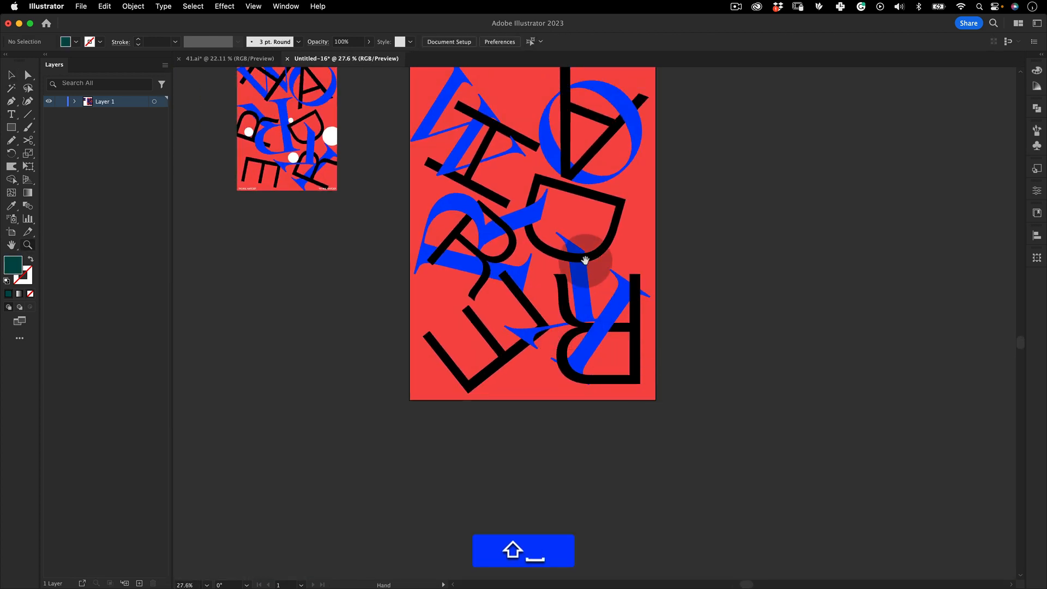
drag(579, 222, 606, 309)
key(shift+z)
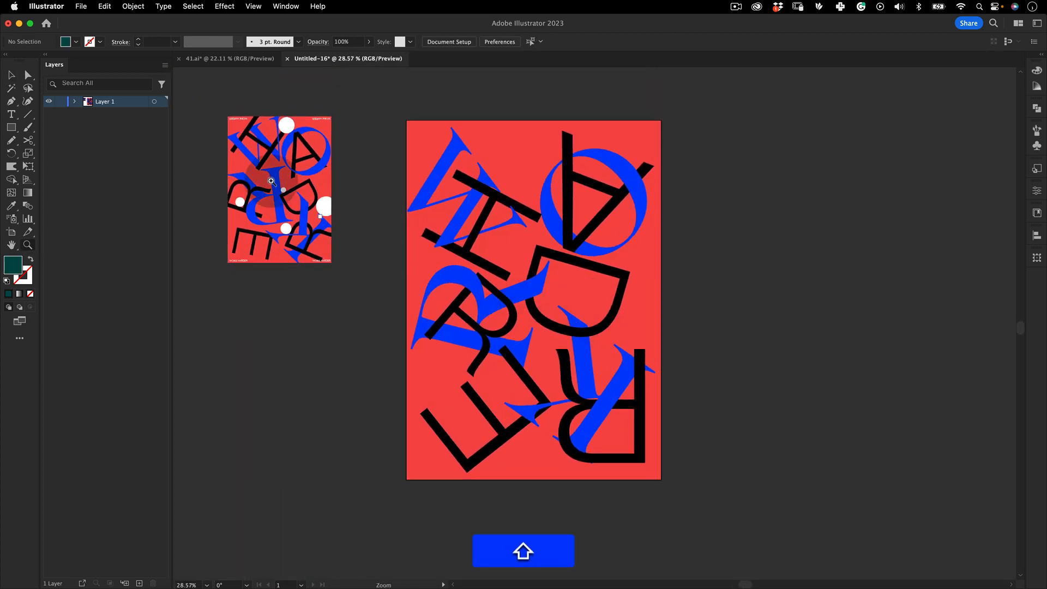
key(shift+z)
drag(327, 210, 356, 188)
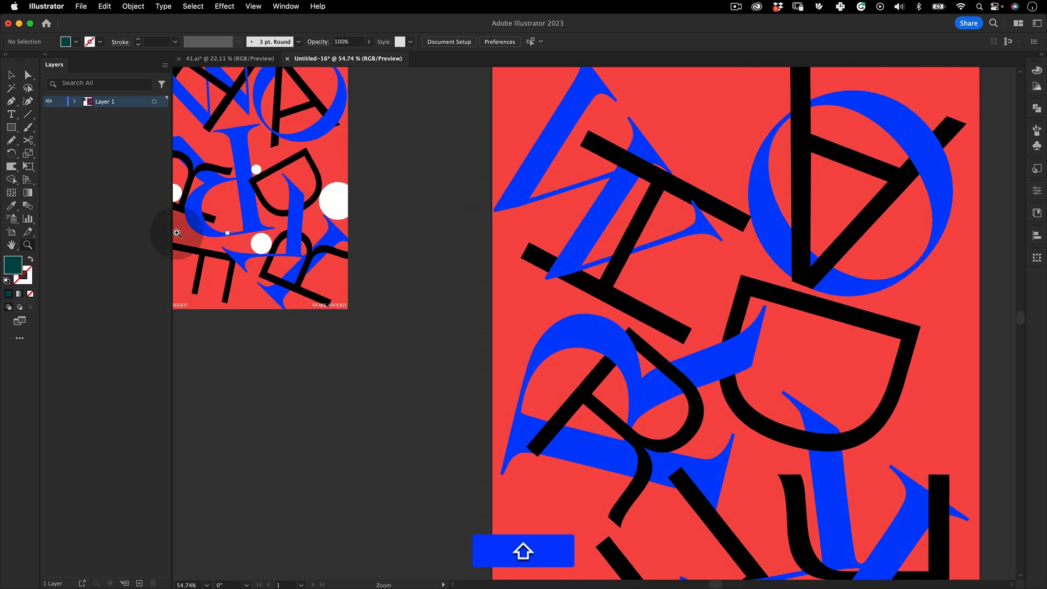
Sample white as the fill colour from a circle on the reference poster with the Eyedropper
click(11, 127)
click(80, 157)
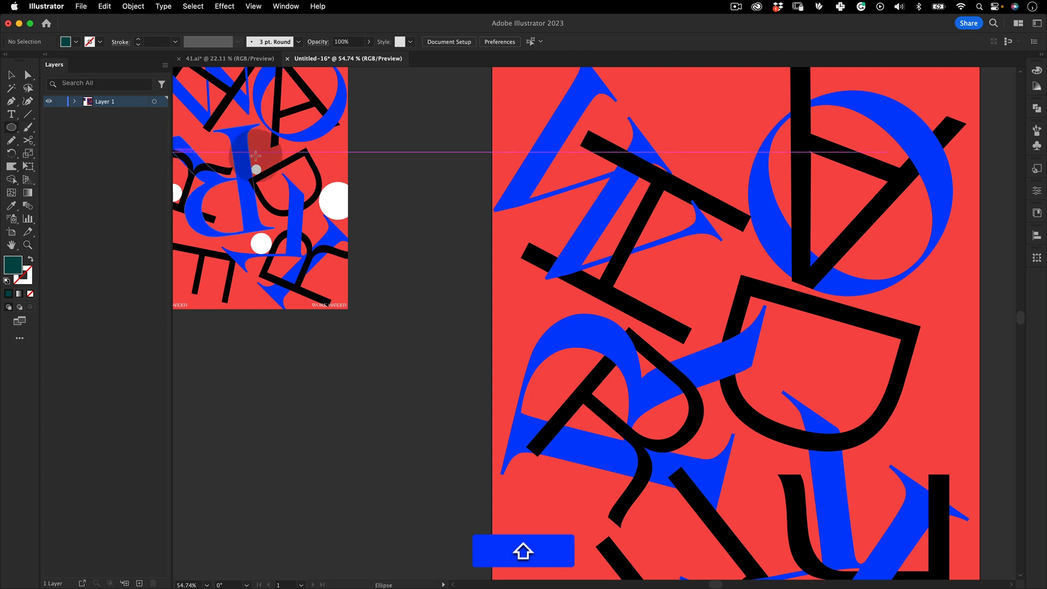
key(shift+z)
drag(737, 251, 508, 291)
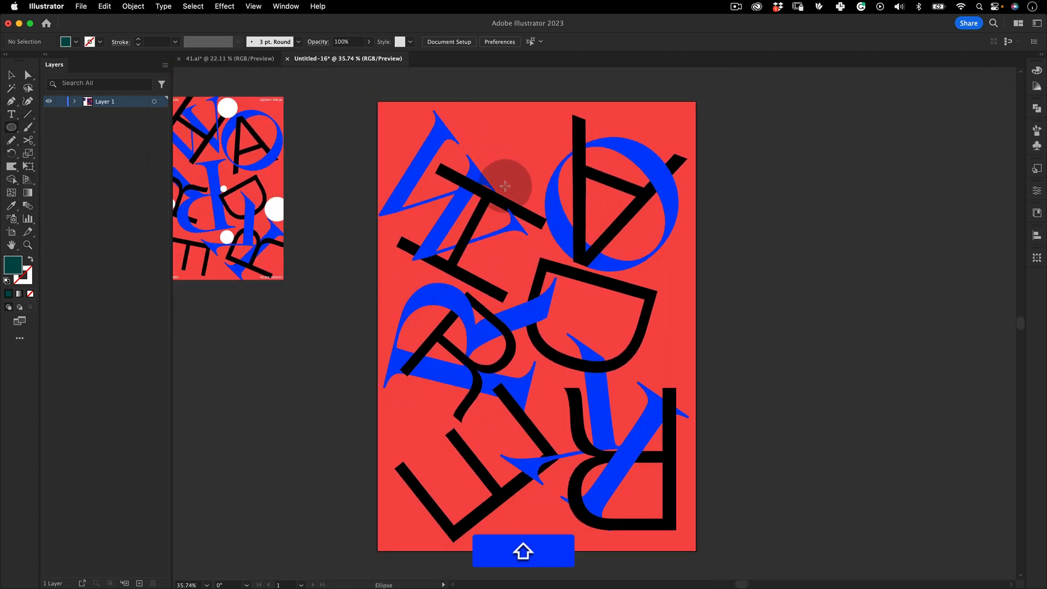
key(shift+i)
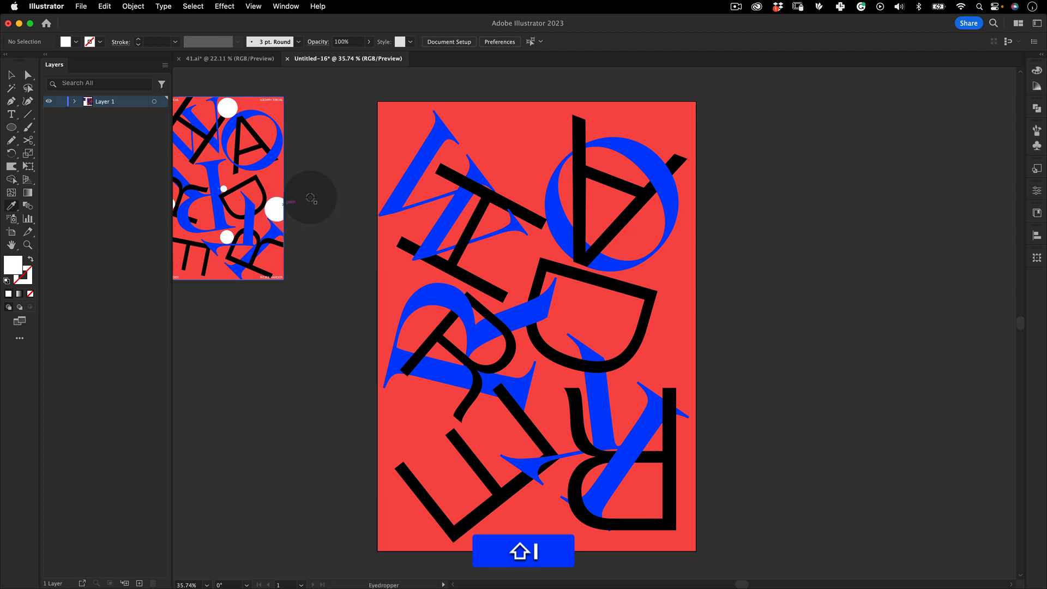
shift+click(276, 206)
Draw a white circle beside the top of the H, between it and the A's blue circle
click(11, 127)
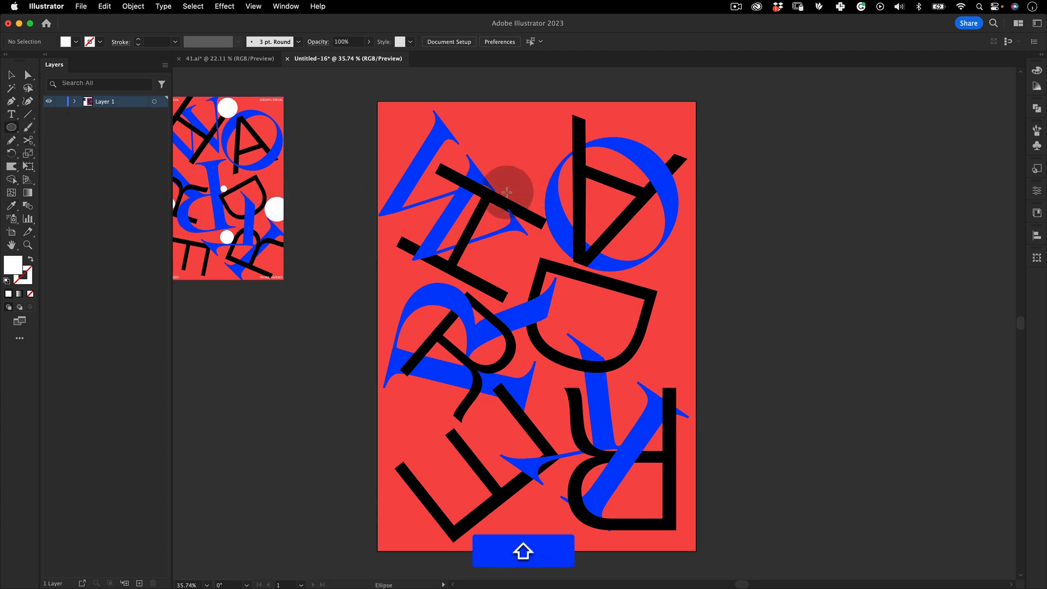
drag(529, 182, 549, 211)
key(shift+z)
key(shift+v)
key(shift+z)
drag(563, 217, 500, 232)
drag(567, 215, 622, 218)
drag(560, 248, 548, 193)
Draw a small white circle about 80 px wide on the blue R's bowl
key(shift+l)
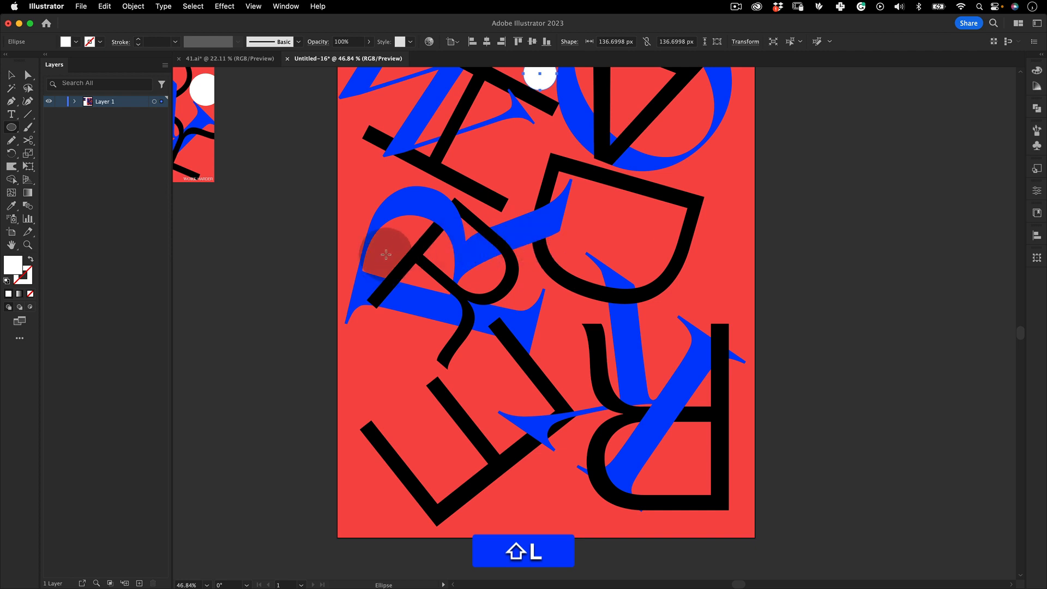
key(z)
drag(391, 256, 396, 266)
key(v)
key(z)
drag(552, 229, 431, 318)
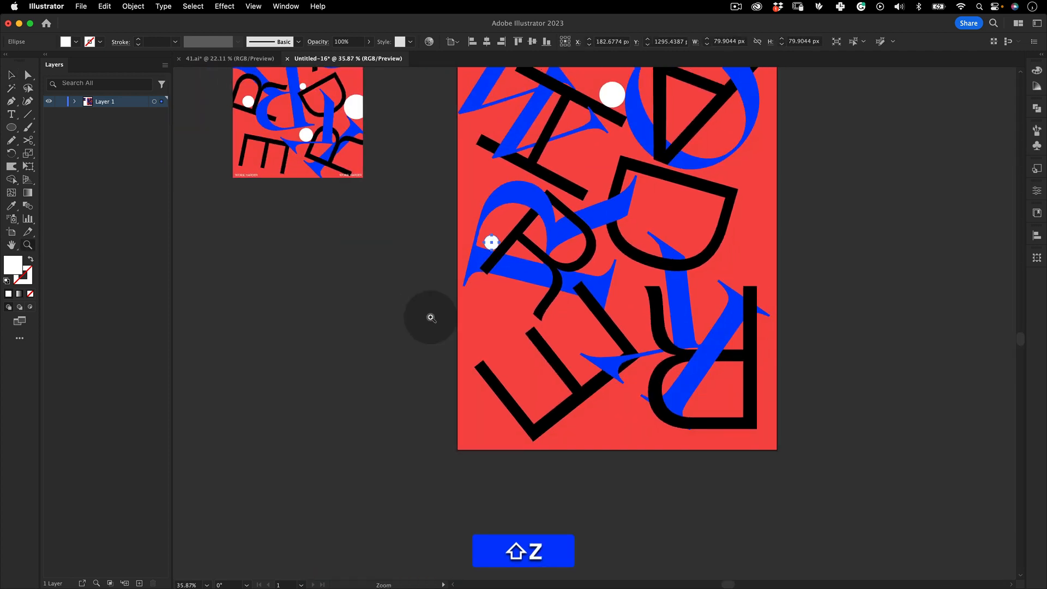
Draw a white circle about 152 px wide at the bottom of the D's bowl
drag(610, 264, 498, 257)
key(shift+l)
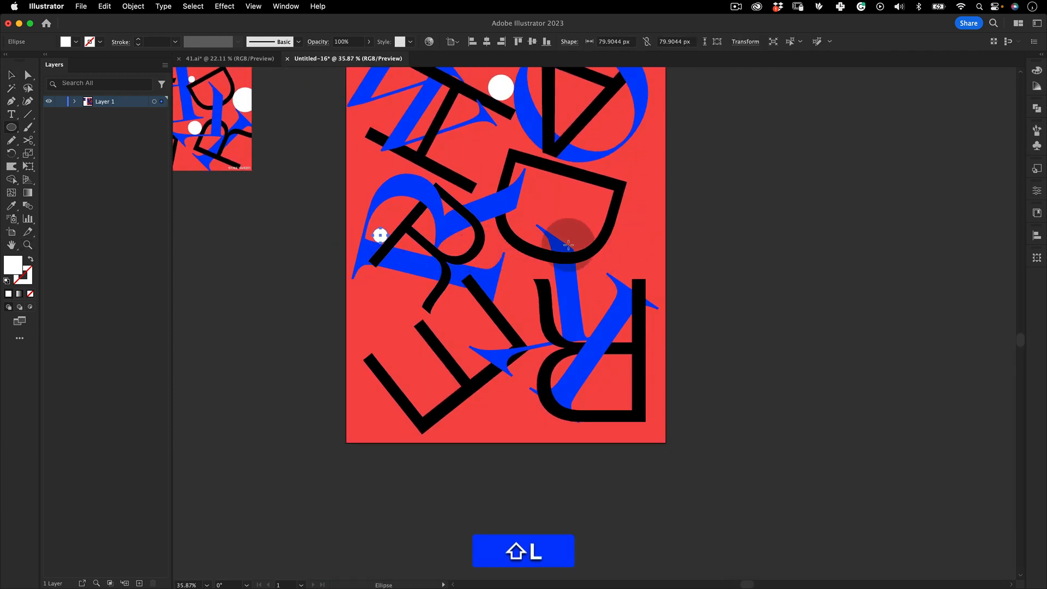
drag(574, 251, 602, 221)
key(z)
drag(556, 251, 497, 309)
key(v)
key(z)
key(space)
drag(594, 124, 571, 175)
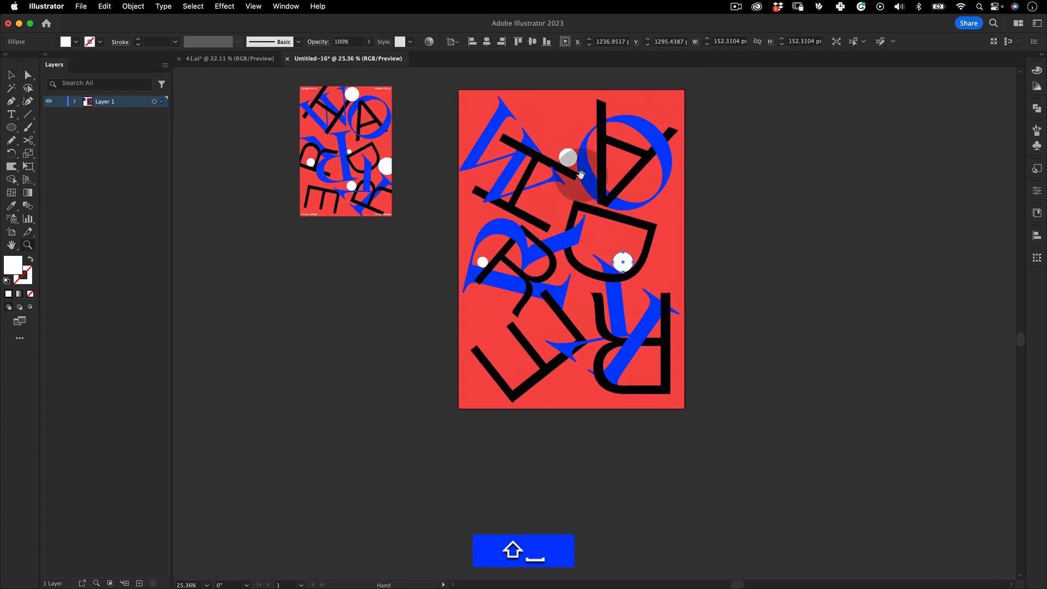
Draw a large white circle about 200 px wide in the corner of the E near the bottom
drag(567, 333, 564, 227)
key(z)
key(shift+l)
drag(420, 329, 438, 302)
key(shift+z)
key(shift+v)
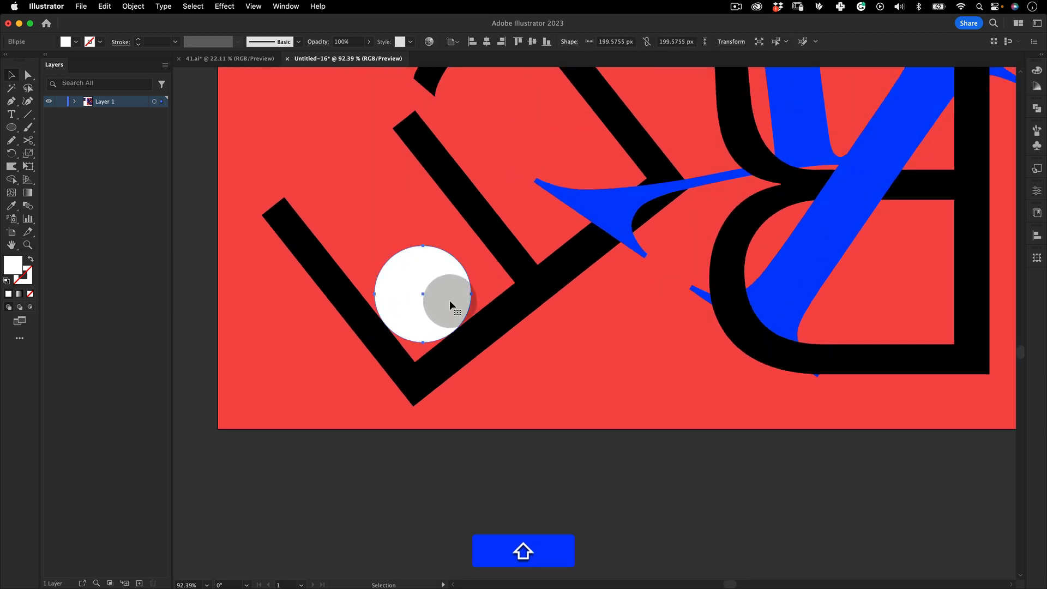
key(shift+z)
drag(535, 292, 390, 378)
key(shift+space)
drag(584, 222, 517, 322)
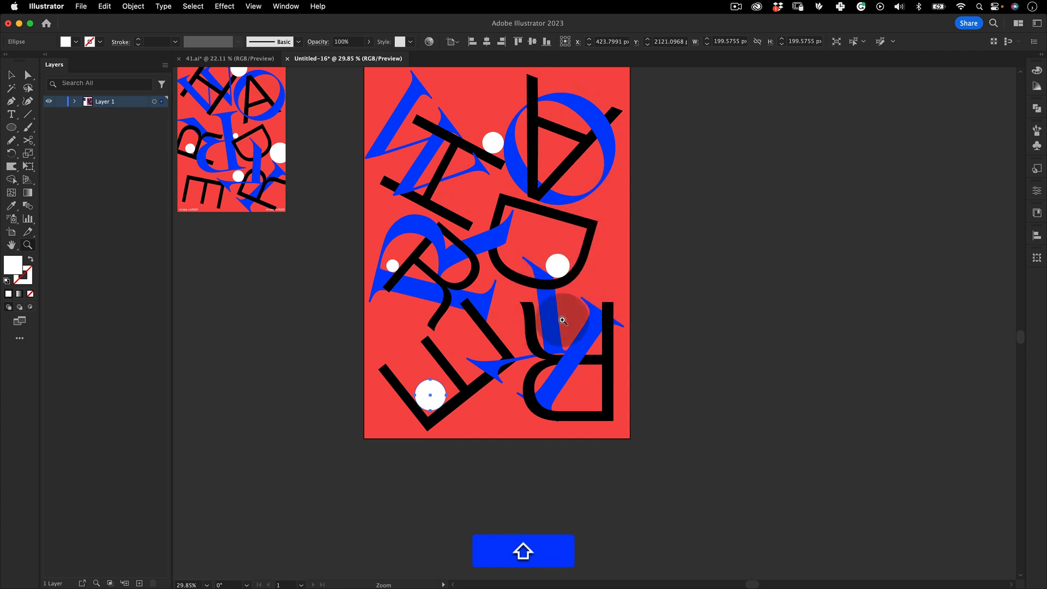
Zoom in and out around the D to inspect the circle placement
key(shift+z)
drag(557, 265, 615, 250)
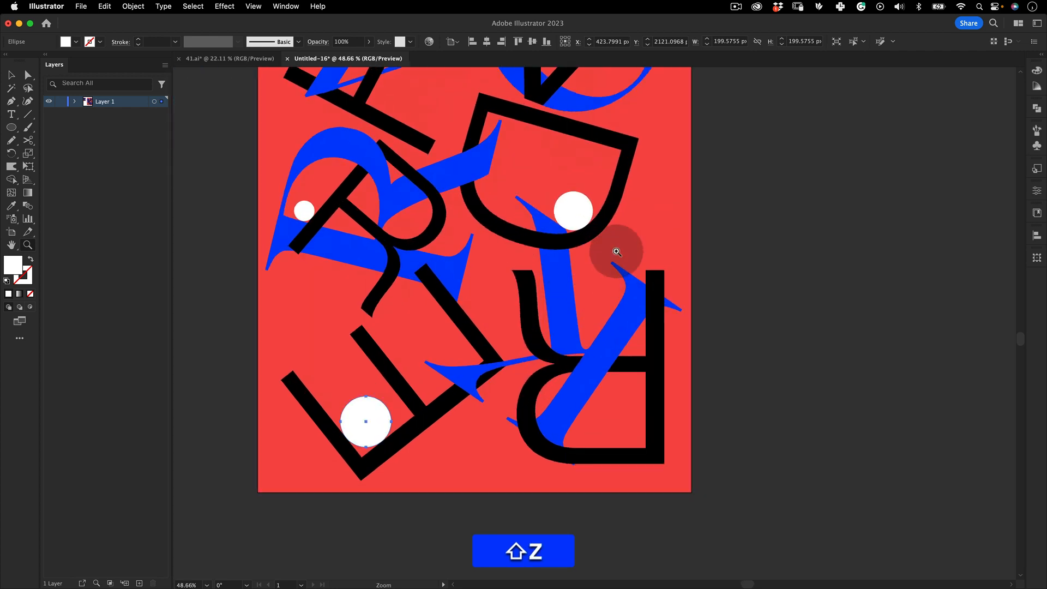
drag(572, 216, 619, 188)
key(shift+v)
key(shift+z)
drag(639, 197, 407, 345)
key(space)
drag(572, 250, 523, 316)
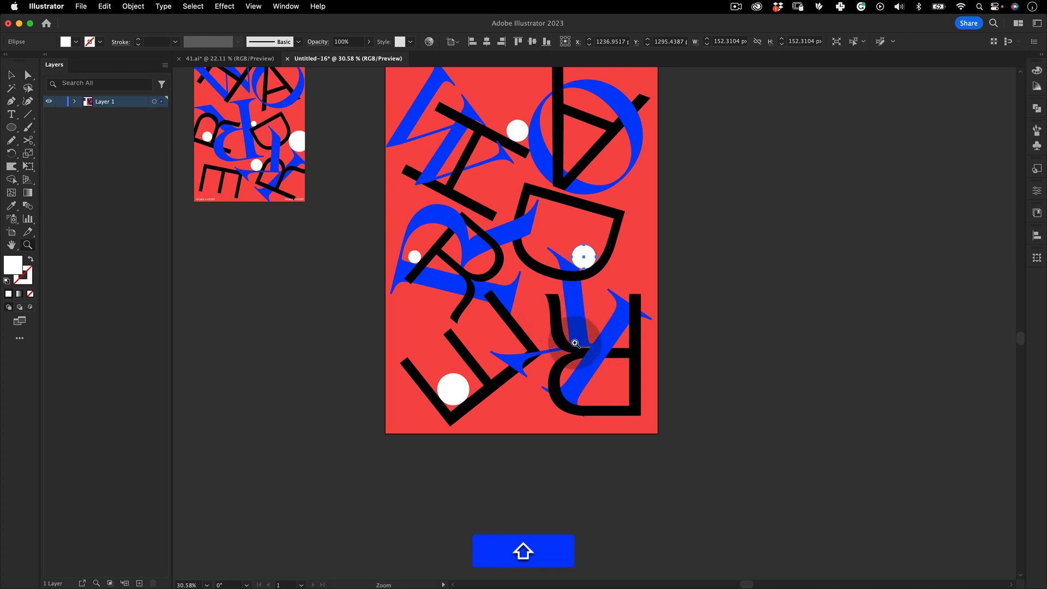
key(shift+z)
drag(585, 337, 660, 311)
Draw a white circle about 99 px wide inside the lower corner of the bottom black R
click(11, 127)
key(space)
drag(633, 428, 693, 207)
key(shift+z)
key(shift+l)
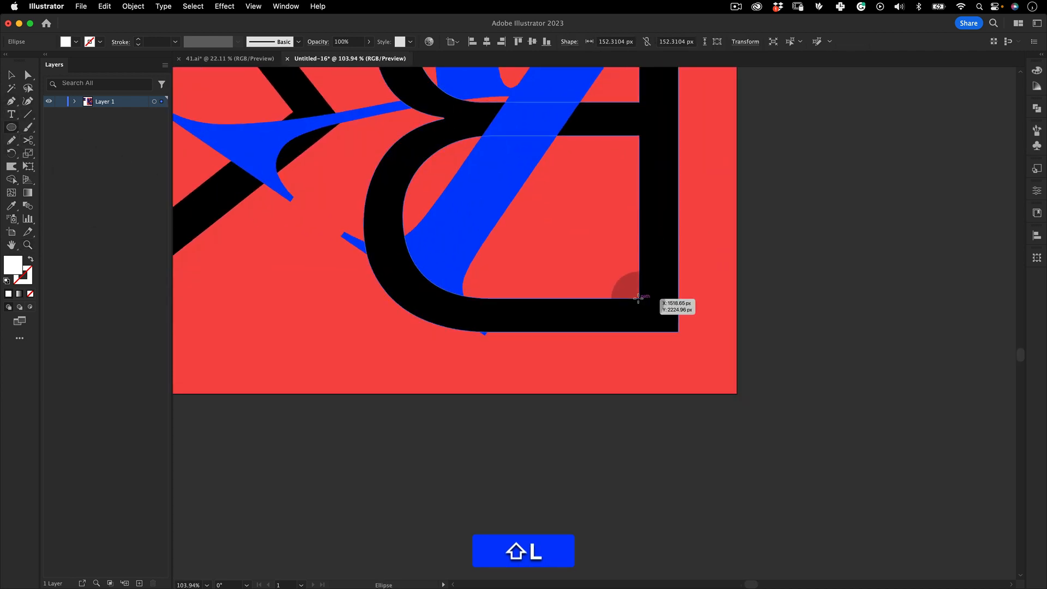
drag(639, 299, 437, 367)
key(shift+z)
key(shift+v)
key(shift+space)
drag(567, 297, 615, 389)
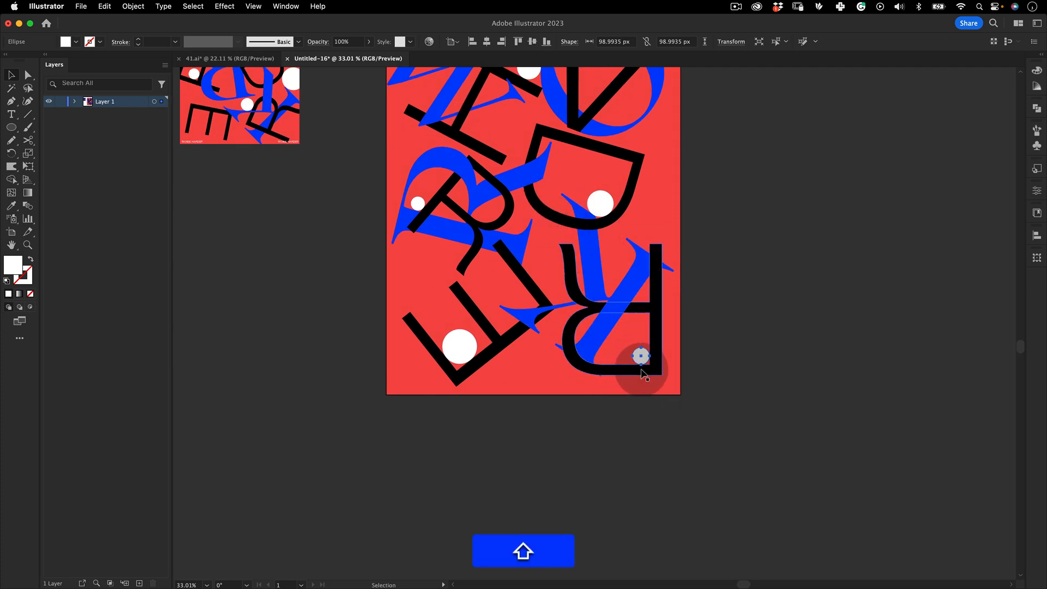
key(shift+z)
drag(641, 356, 805, 286)
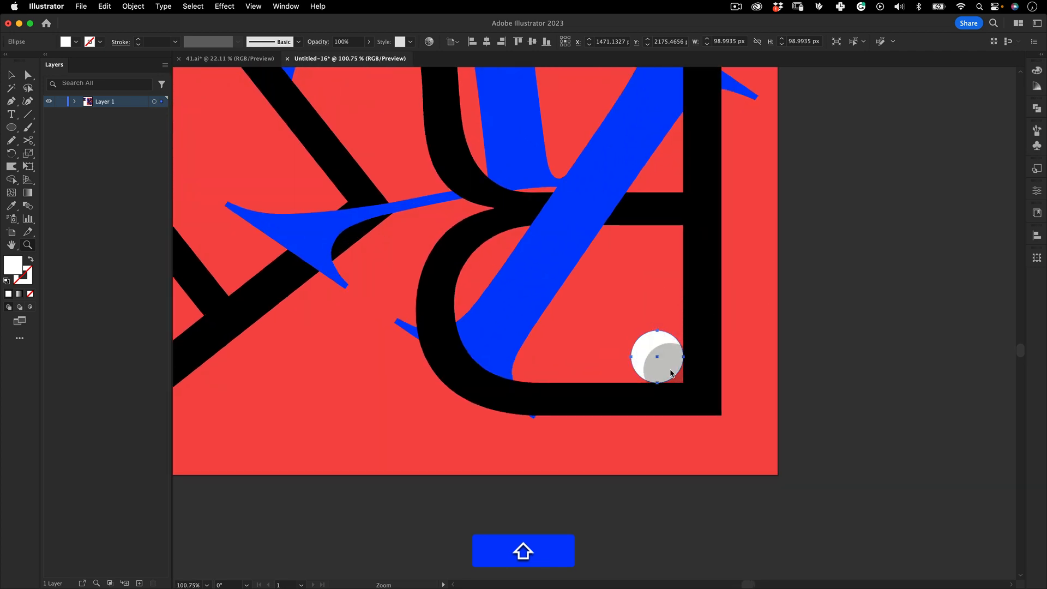
drag(666, 330, 532, 397)
key(shift+space)
drag(569, 326, 564, 461)
key(shift+z)
drag(515, 241, 537, 230)
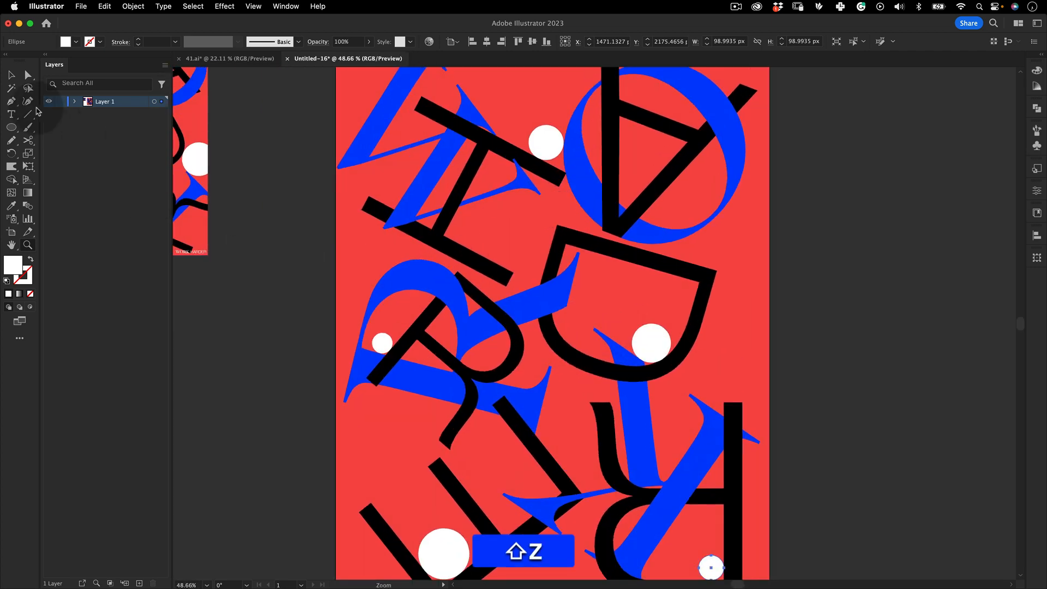
Draw a white circle about 181 px wide at the top right beside the A's blue circle
click(12, 128)
key(shift+space)
drag(535, 188, 562, 320)
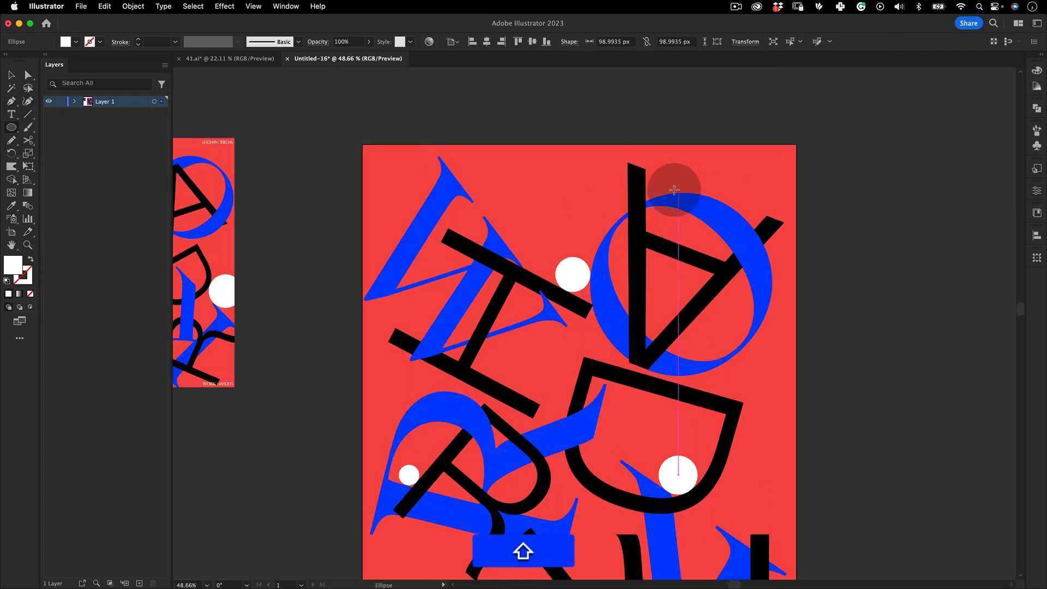
drag(767, 219, 701, 195)
key(space)
key(z)
key(v)
key(z)
key(shift+v)
drag(547, 318, 446, 388)
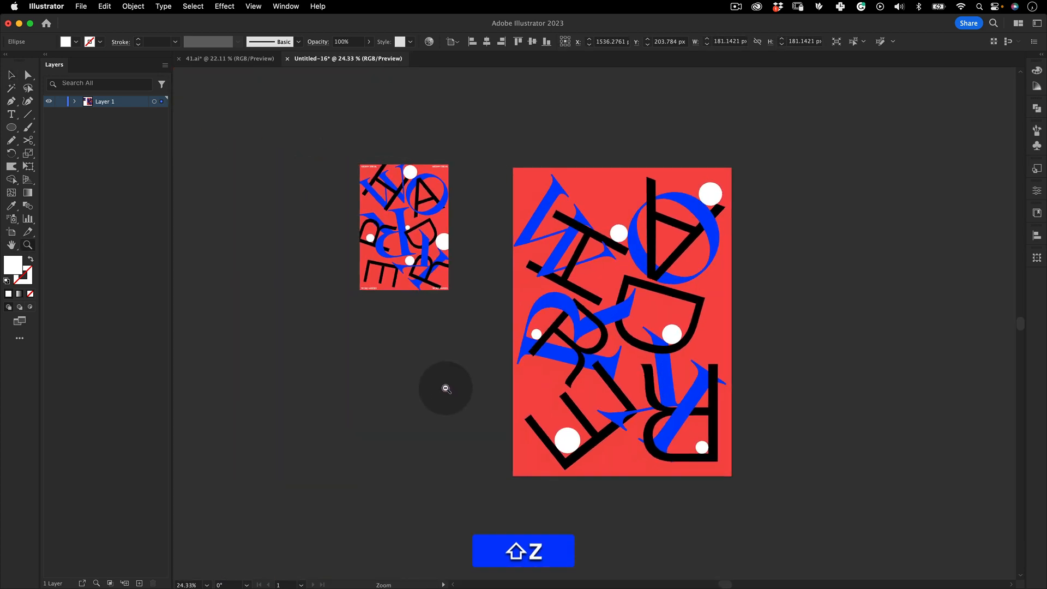
Zoom out and compare the circle layout with the reference poster
key(space)
drag(635, 358, 574, 342)
key(v)
drag(727, 143, 448, 487)
click(464, 486)
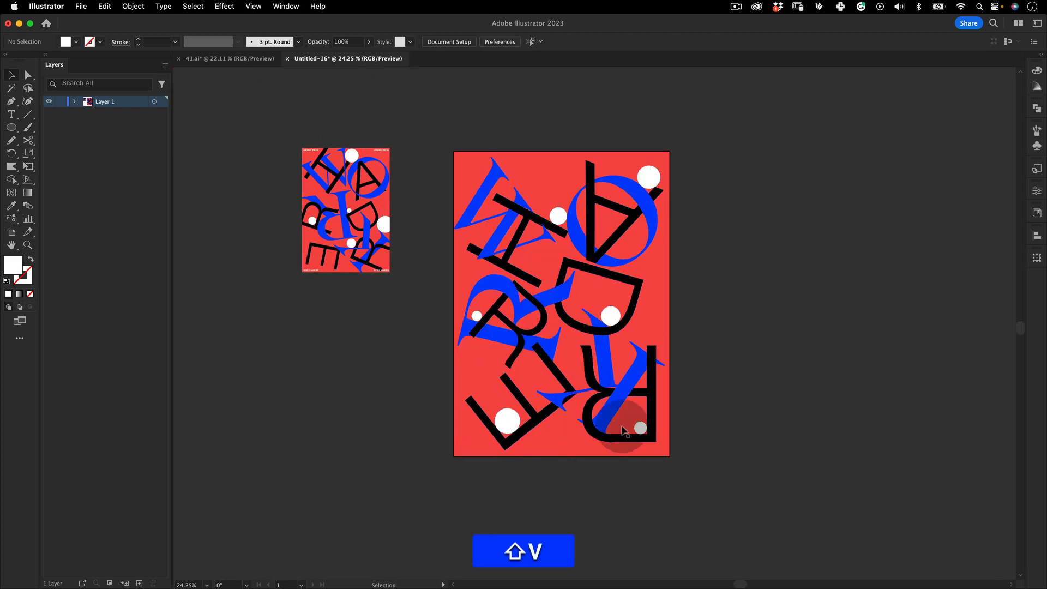
key(z)
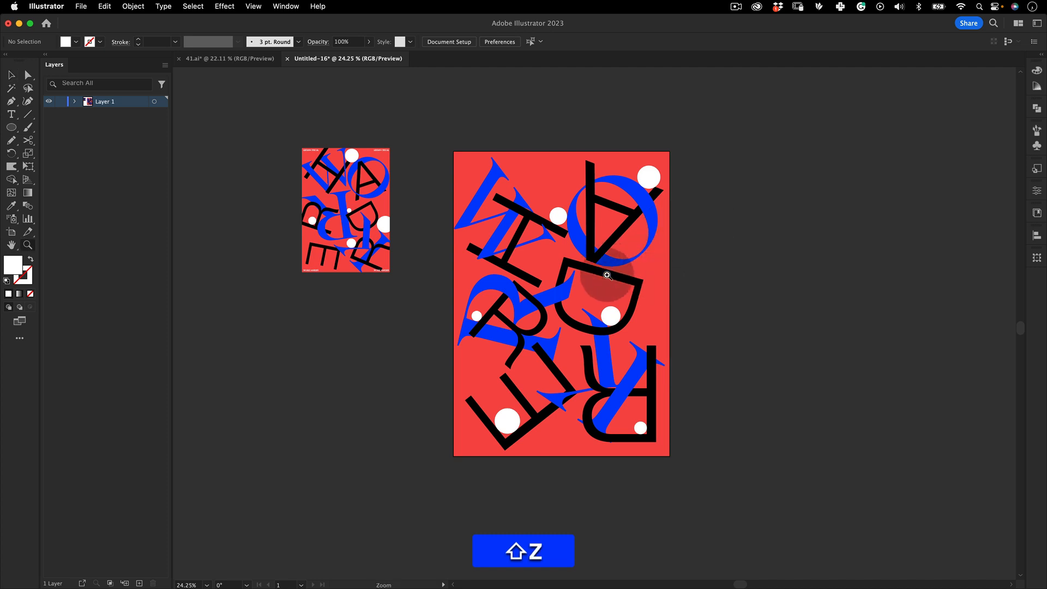
drag(601, 308, 670, 285)
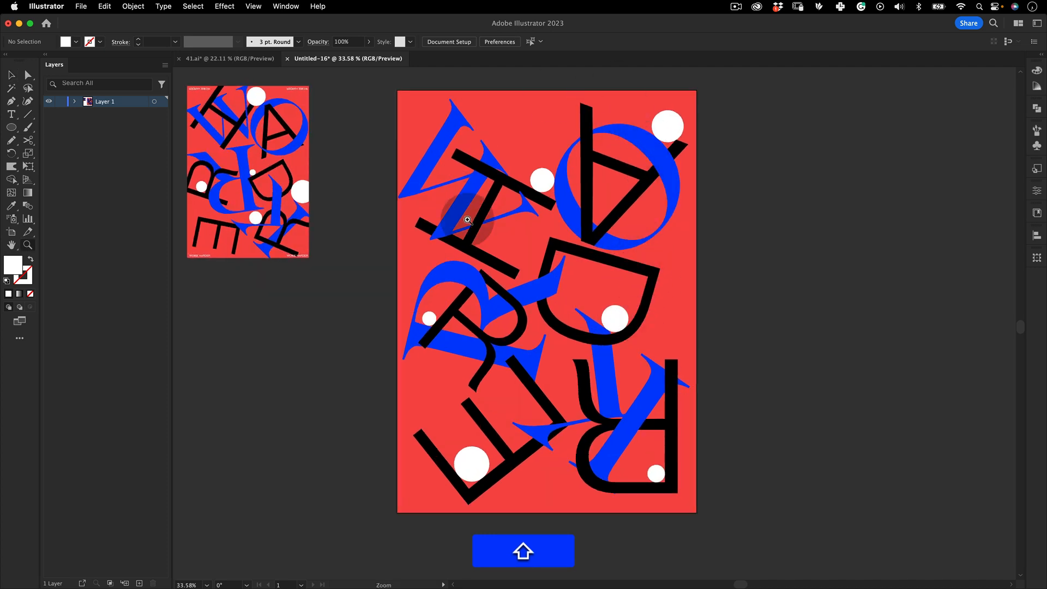
key(shift+v)
drag(741, 74, 640, 280)
key(z)
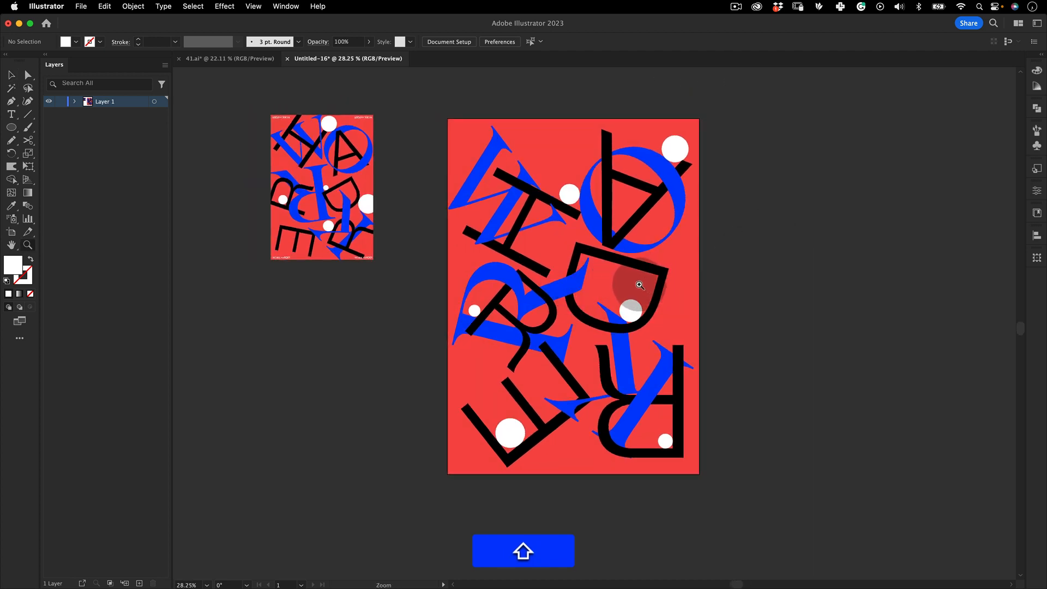
key(z)
drag(622, 284, 655, 262)
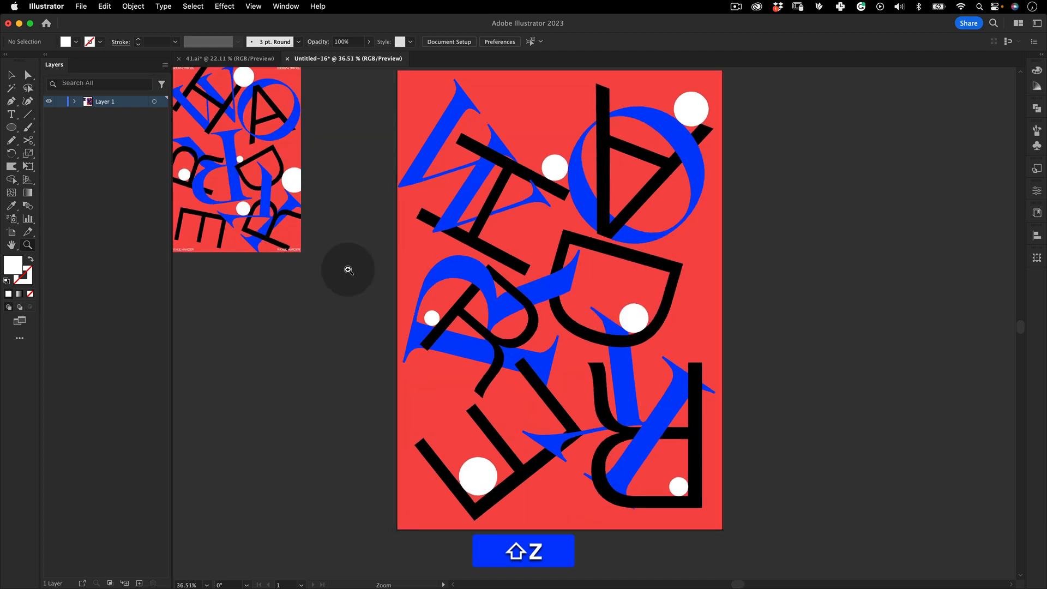
Draw a white circle about 97 px wide where the blue V meets the H's bar at the top left
click(11, 131)
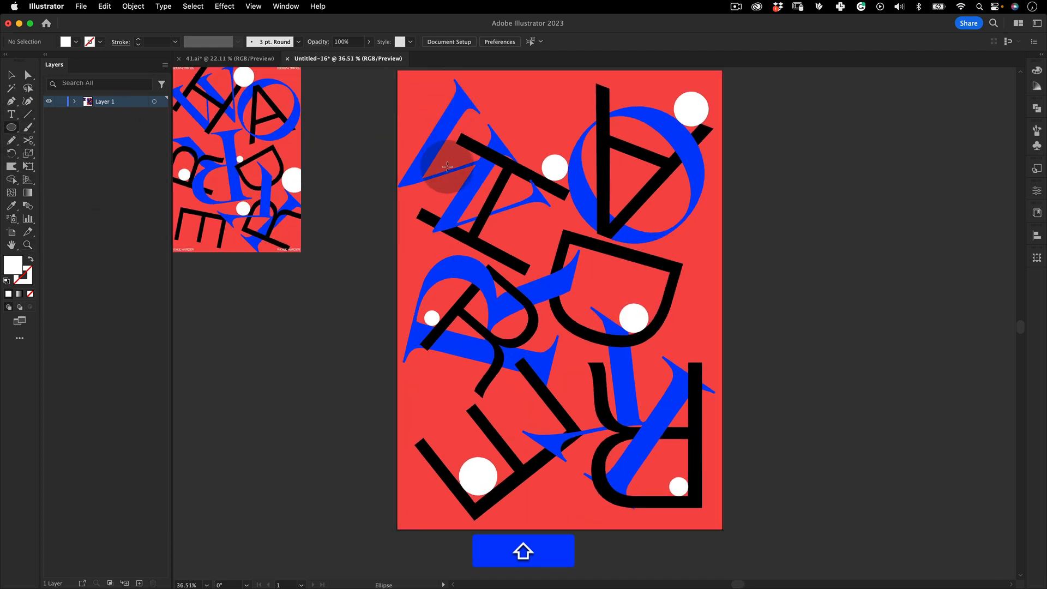
drag(446, 175, 587, 107)
key(v)
key(z)
key(space)
drag(510, 196, 614, 313)
key(z)
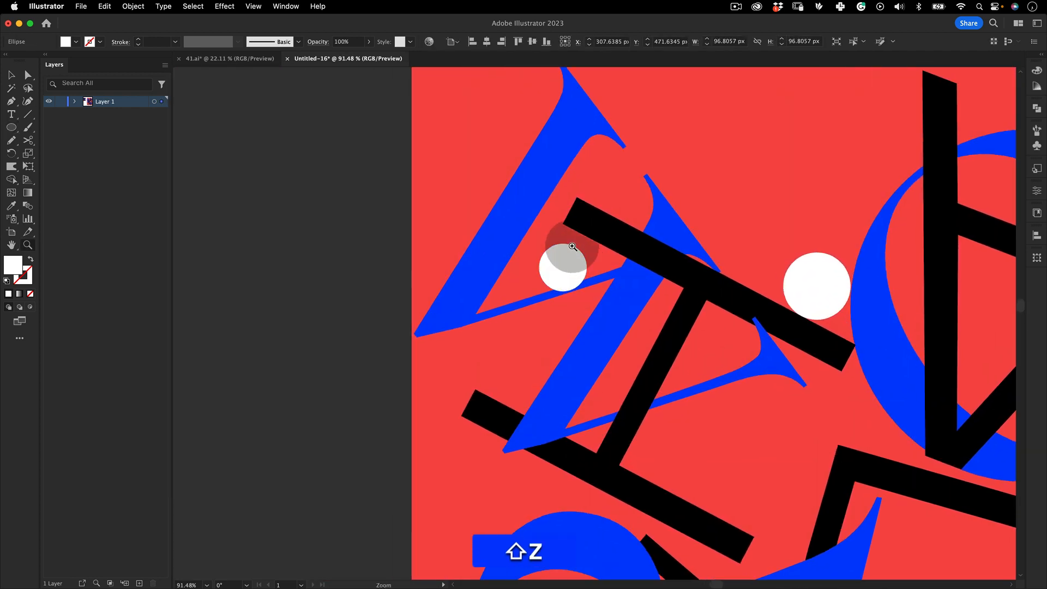
drag(565, 250, 620, 129)
key(v)
drag(556, 274, 544, 235)
key(e)
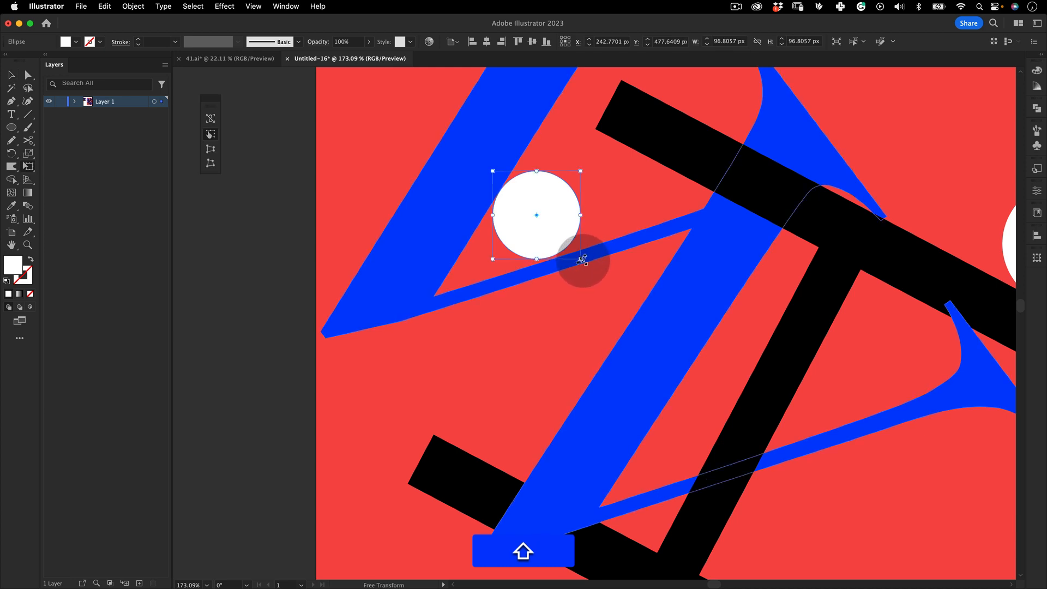
drag(582, 260, 583, 262)
Zoom out to review the new top-left circle against the whole poster
key(z)
drag(587, 245, 663, 206)
drag(483, 238, 543, 200)
key(v)
key(shift+z)
drag(627, 211, 451, 409)
key(shift+space)
key(shift+z)
key(shift+v)
key(shift+space)
drag(491, 437, 415, 335)
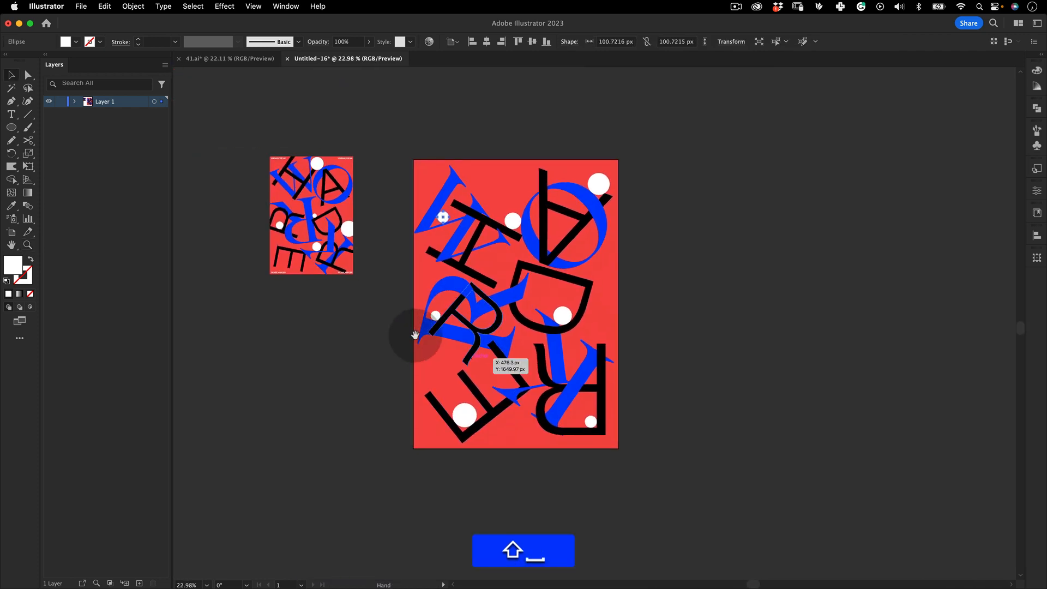
key(shift+v)
click(628, 269)
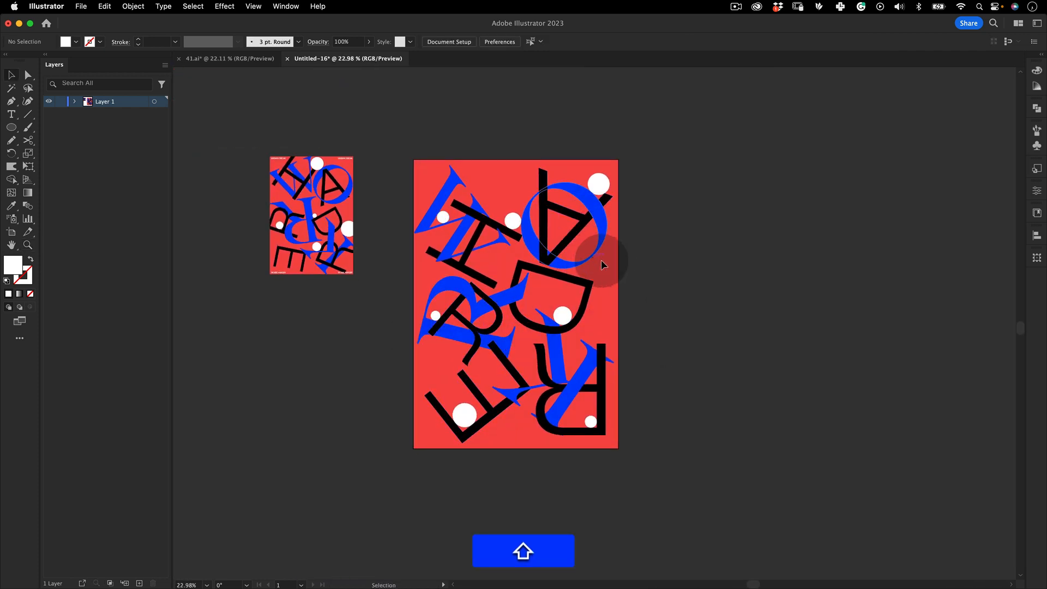
Shrink the white circle at the top-left V to a small dot about 35 px wide
key(shift+z)
drag(444, 217, 528, 198)
key(shift+v)
click(481, 214)
key(shift+e)
key(space)
key(shift+v)
key(shift+z)
drag(613, 193, 547, 329)
key(shift+v)
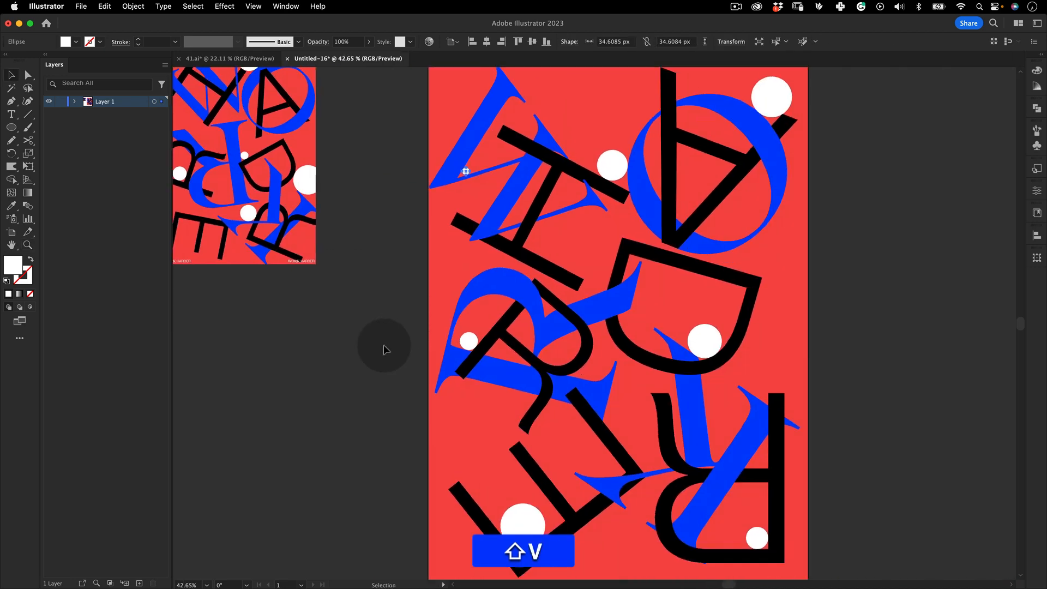
Select all the letters and circles and scale them down slightly within the red background
key(shift+z)
drag(726, 308, 564, 324)
key(shift+v)
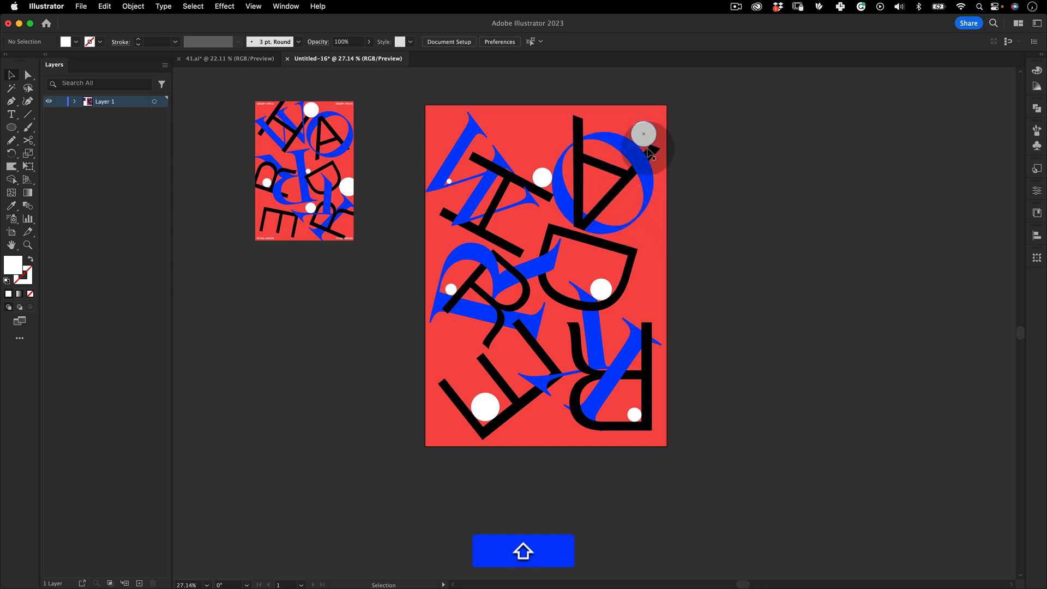
shift+click(267, 237)
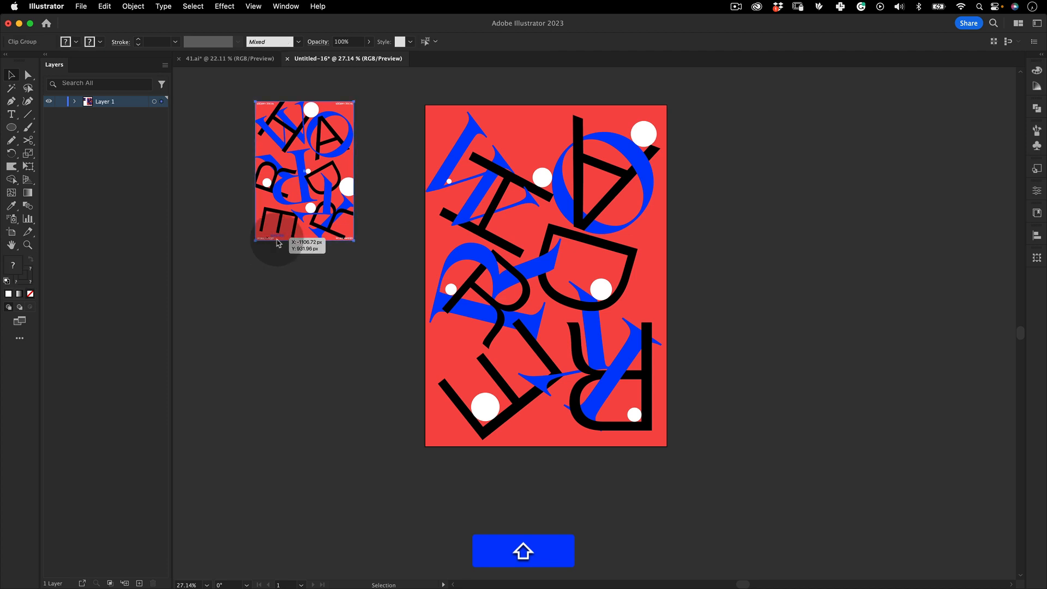
key(shift+z)
drag(568, 245, 552, 315)
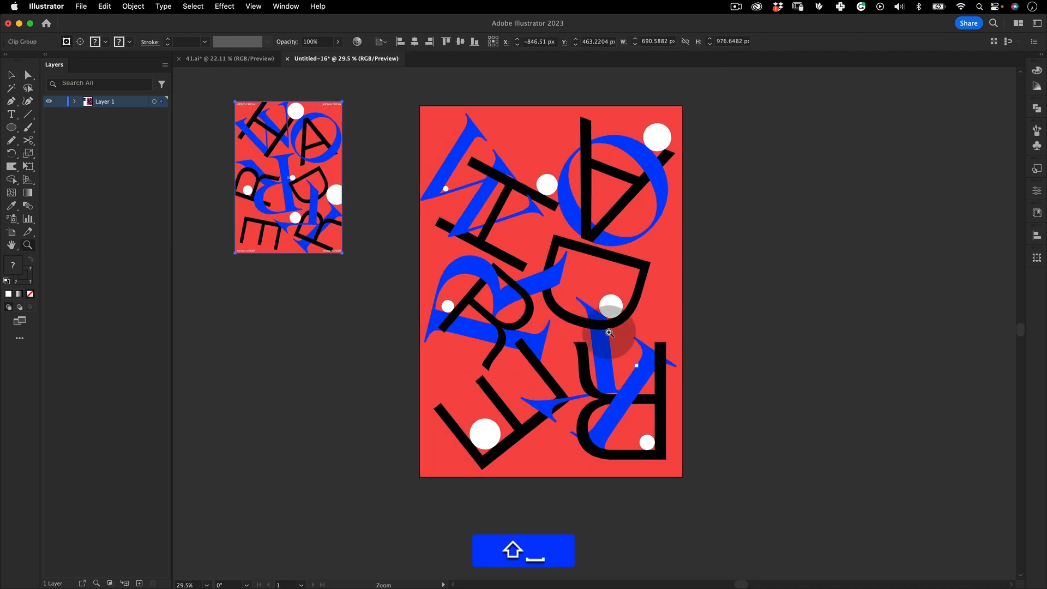
key(shift+v)
drag(719, 97, 511, 486)
click(703, 190)
drag(708, 108, 367, 503)
key(shift+e)
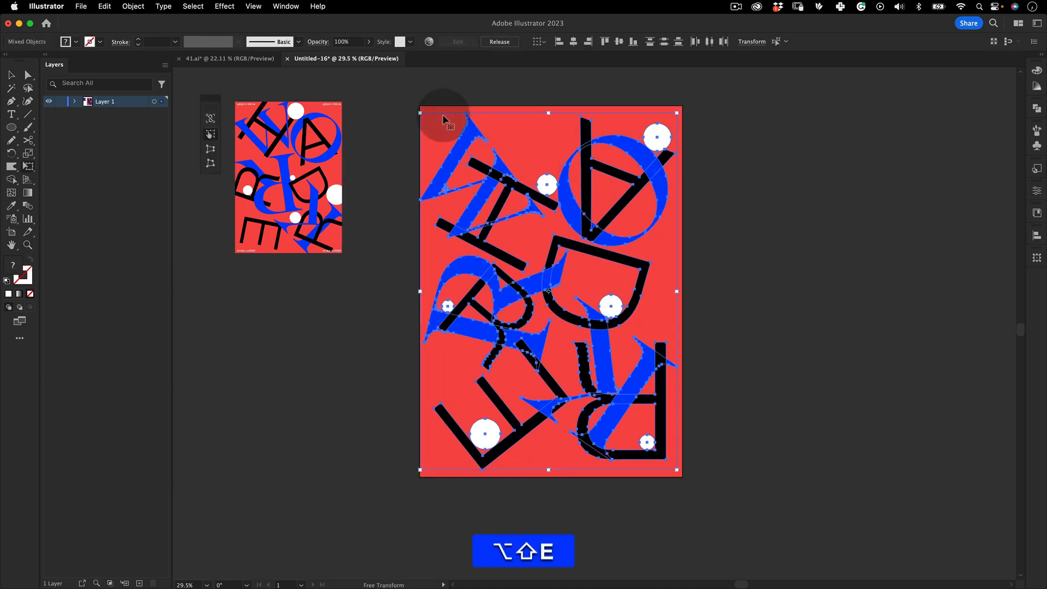
drag(421, 112, 430, 127)
key(alt+shift+v)
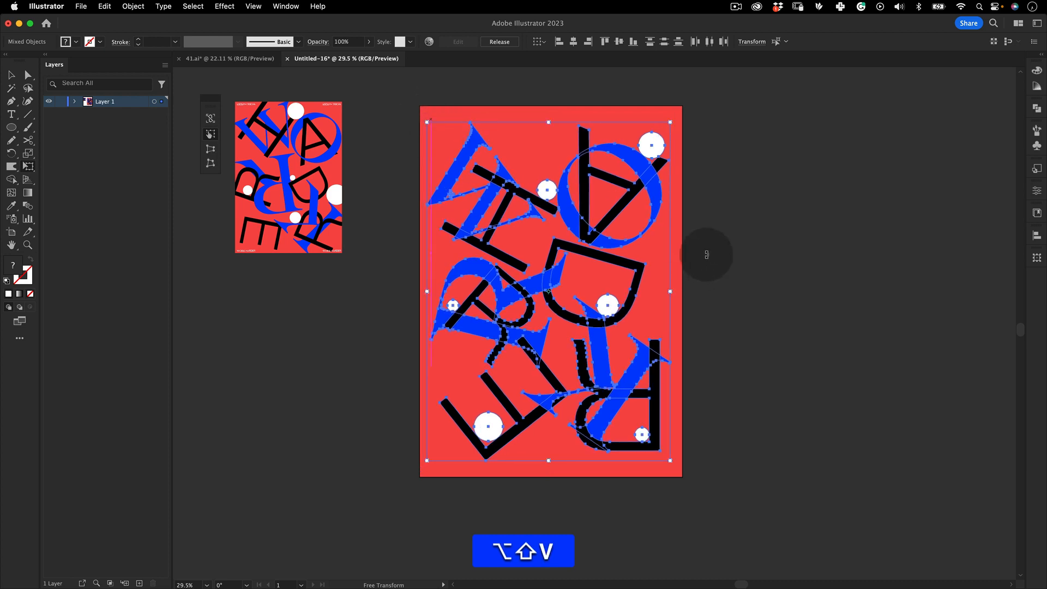
click(756, 240)
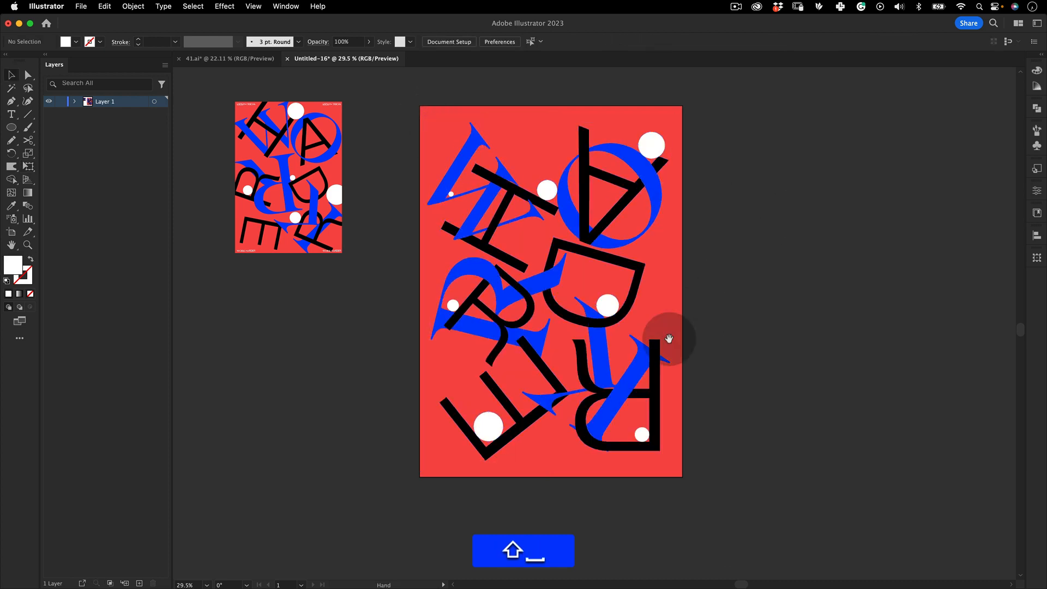
Add a small "WORK HARDER" line in the poster's bottom-left corner and scale it up slightly
drag(646, 350, 661, 243)
key(z)
drag(628, 289, 695, 308)
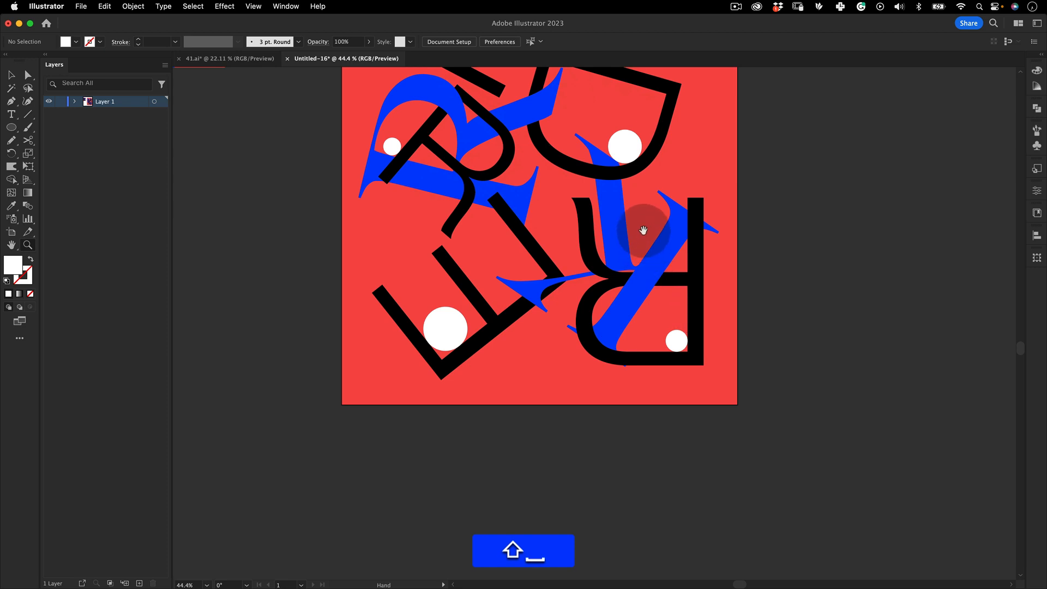
click(20, 118)
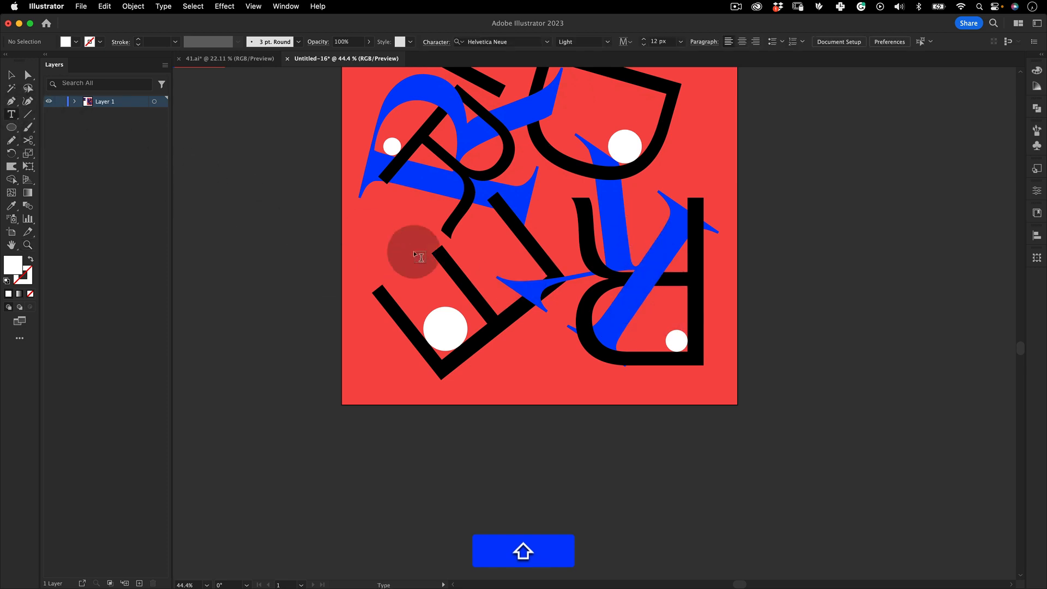
scroll(491, 350, left, 3)
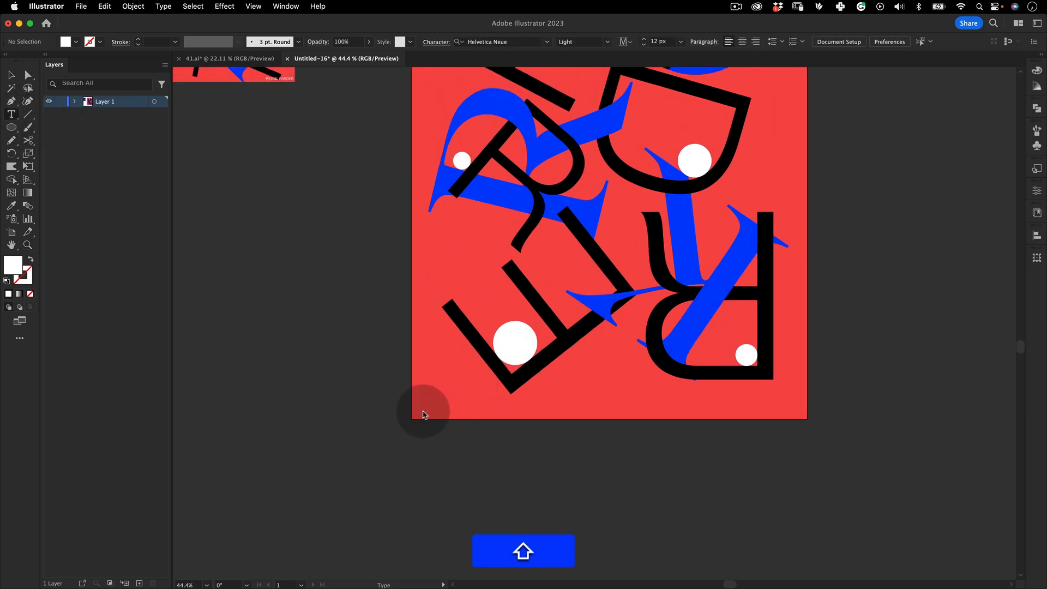
click(423, 415)
text(WORK HARDER)
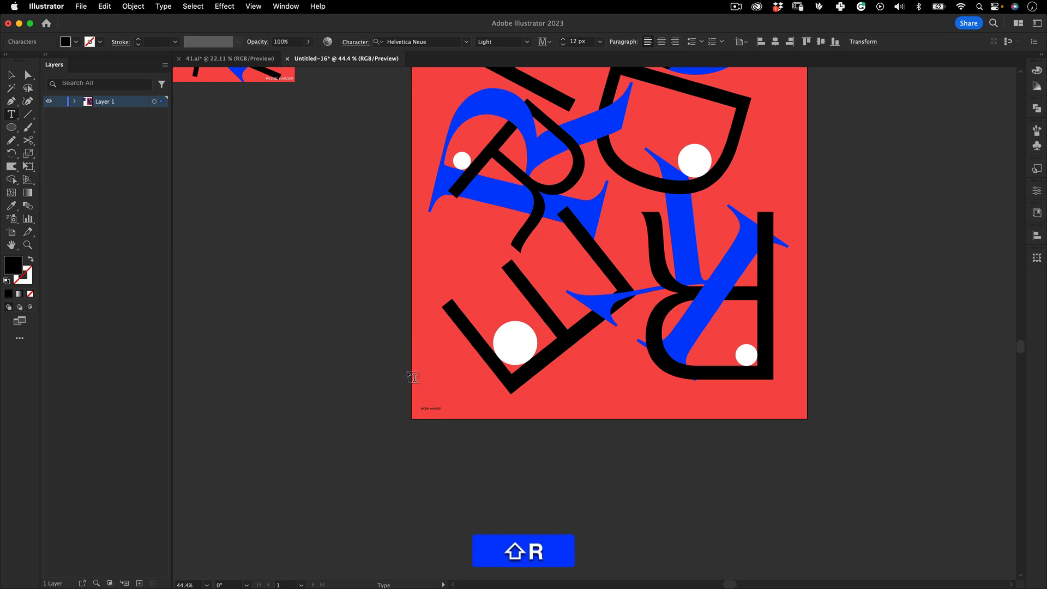
key(Escape)
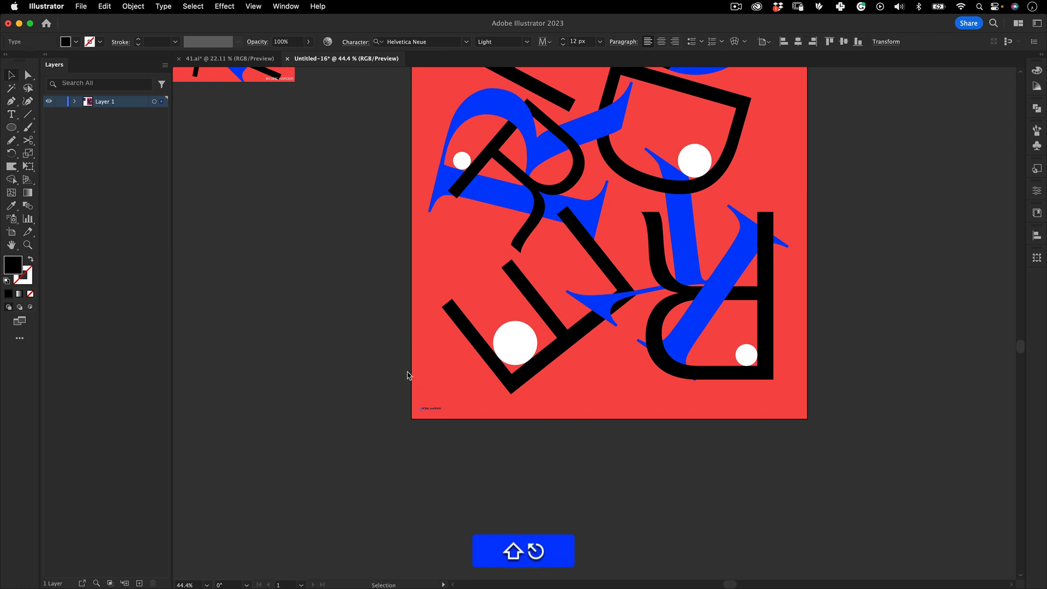
key(e)
drag(442, 406, 475, 392)
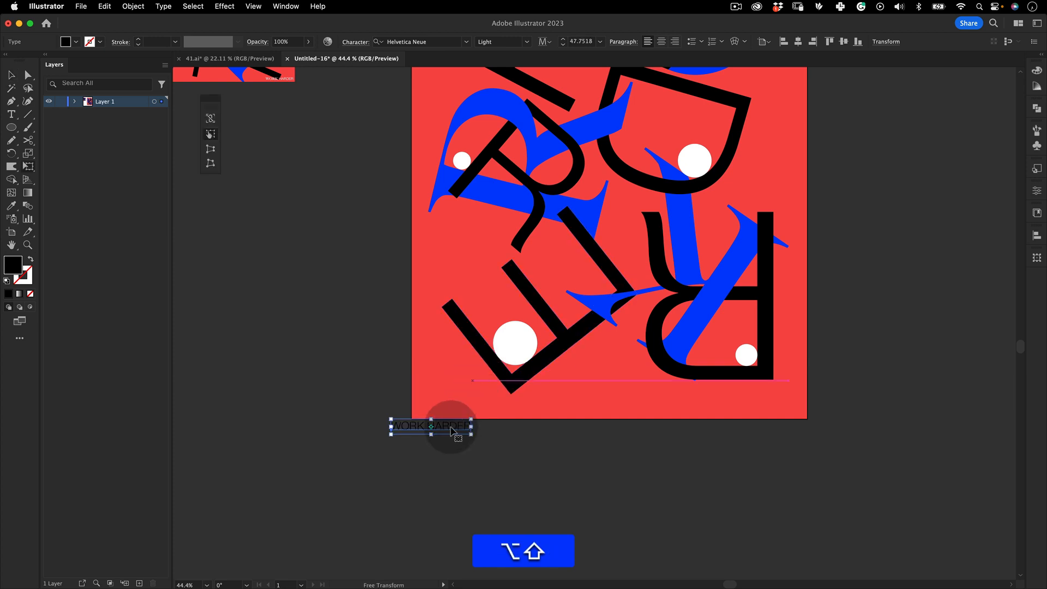
drag(451, 424, 485, 409)
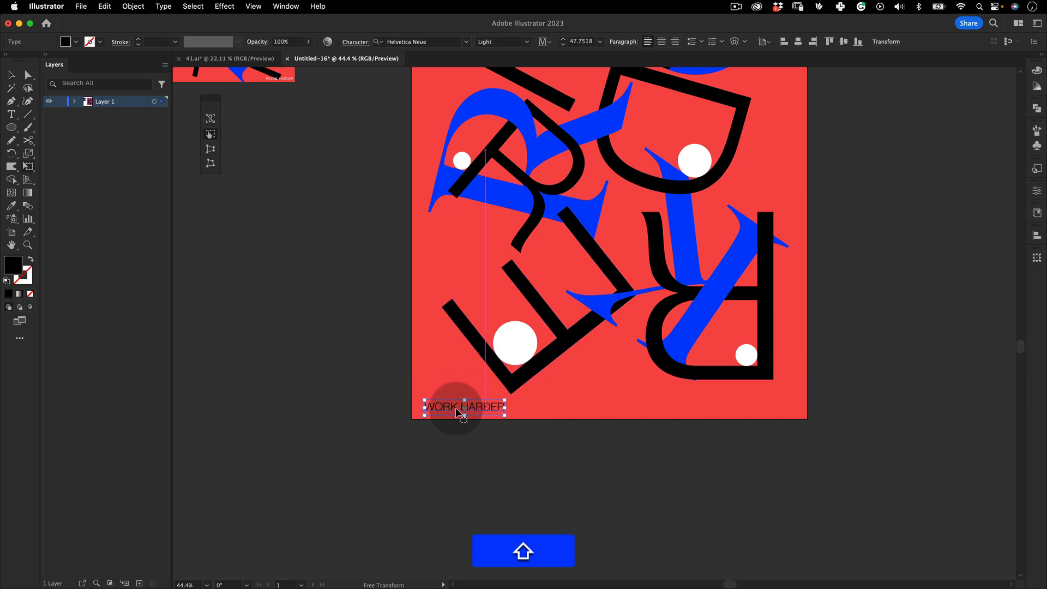
Set the word "WORK" in the bottom text to Big Caslon Medium
click(437, 456)
key(shift+v)
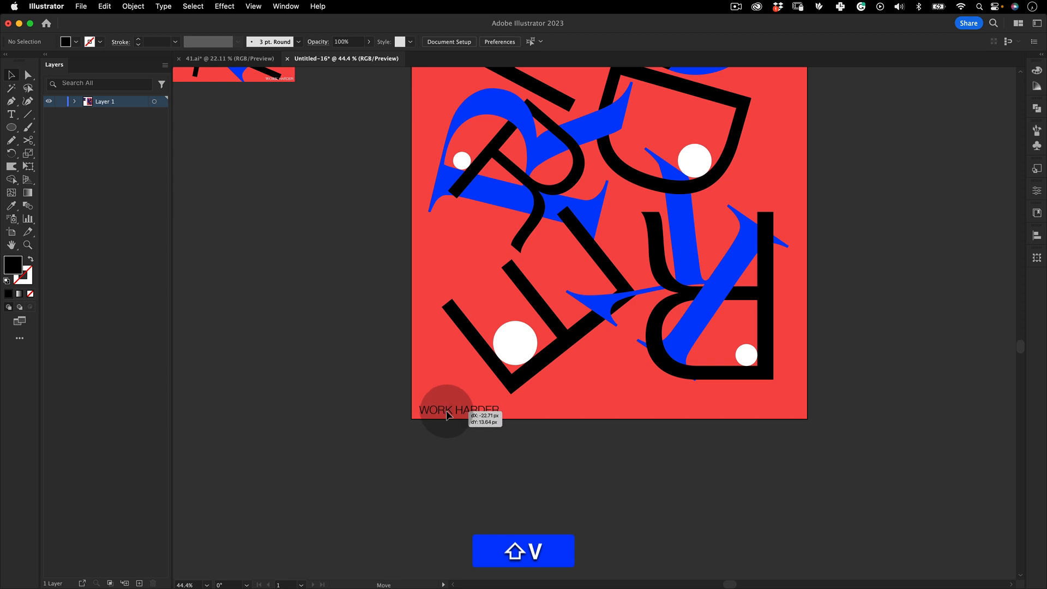
drag(447, 415, 448, 410)
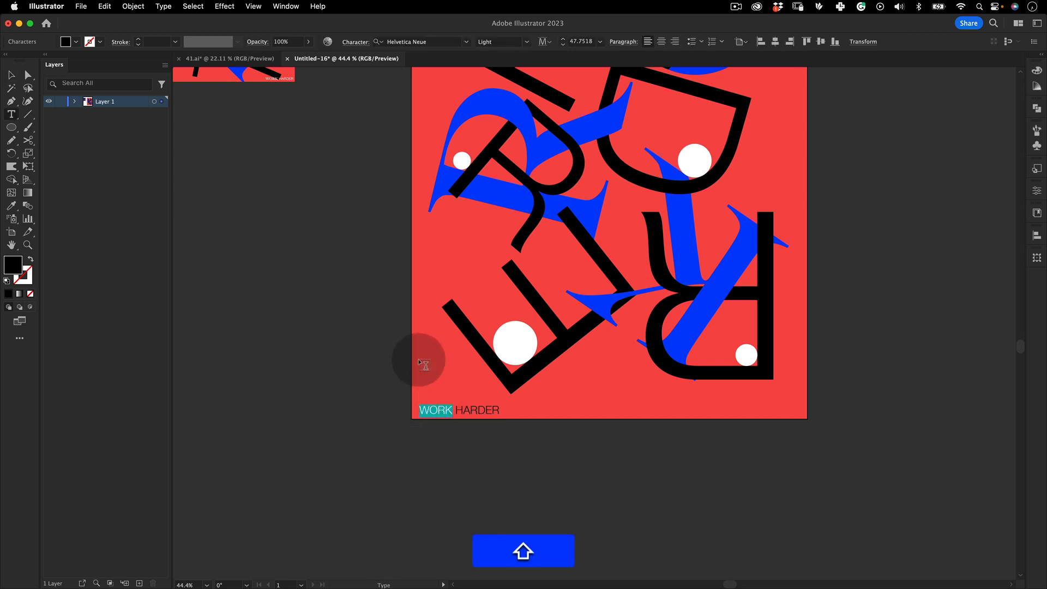
click(444, 42)
click(467, 42)
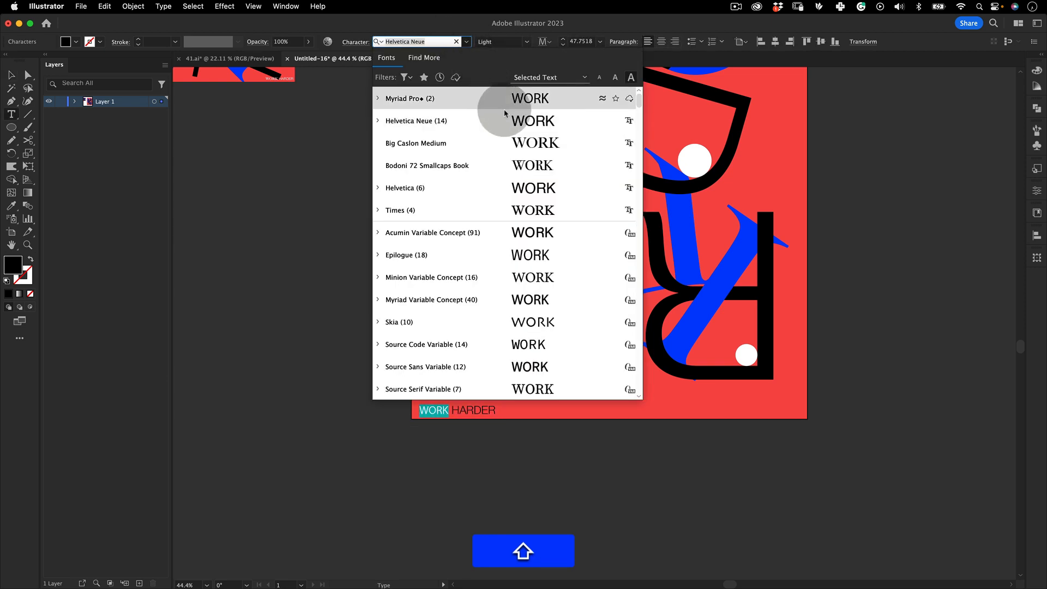
click(590, 143)
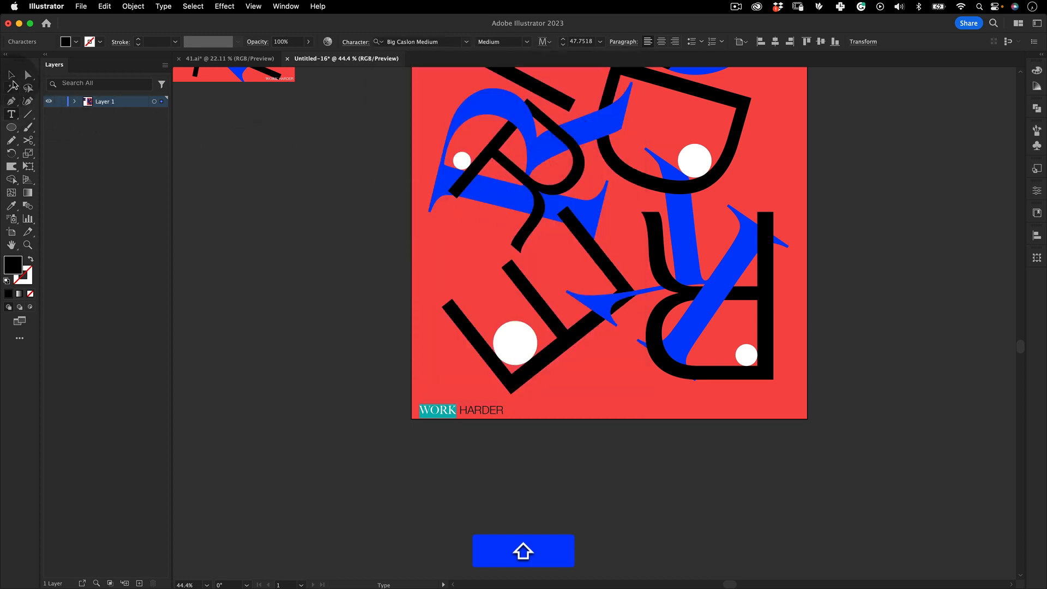
key(Escape)
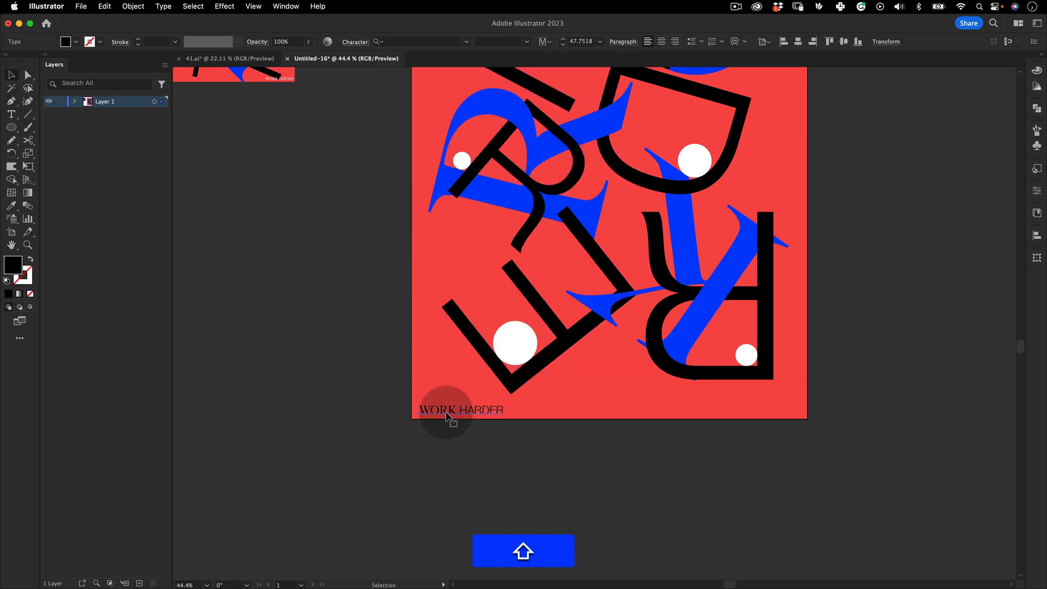
Duplicate the "WORK HARDER" text into the poster's bottom-right corner
key(z)
drag(519, 398, 455, 417)
key(e)
click(508, 421)
key(z)
drag(509, 419, 661, 426)
key(space)
key(space)
drag(576, 339, 589, 456)
key(v)
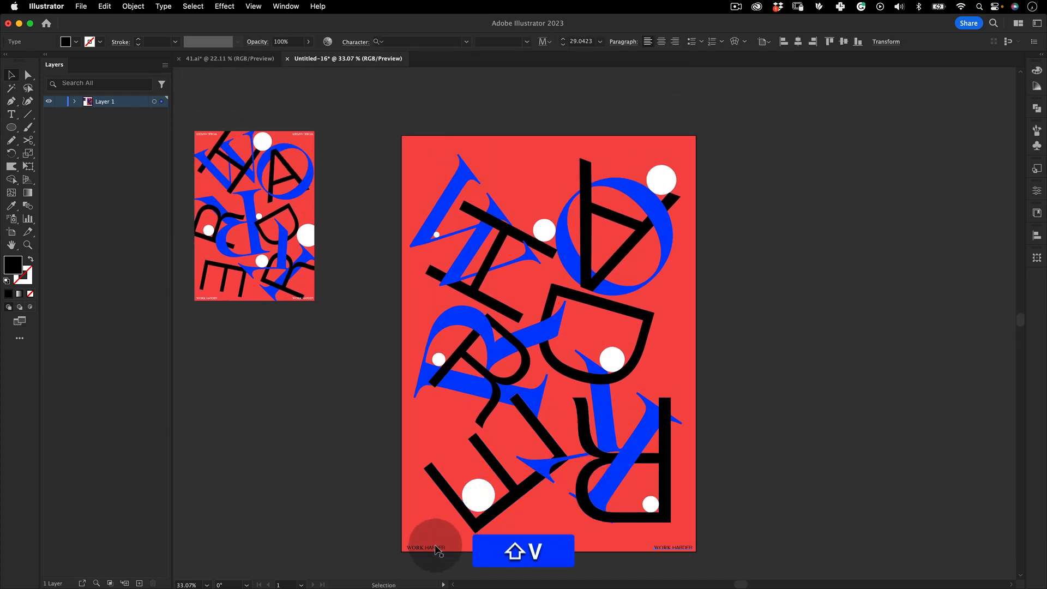
Copy the two bottom "WORK HARDER" texts to the top edge and rotate them 180 degrees
shift+click(435, 548)
drag(682, 547, 688, 144)
key(alt+shift+e)
drag(769, 184, 385, 128)
key(v)
click(763, 102)
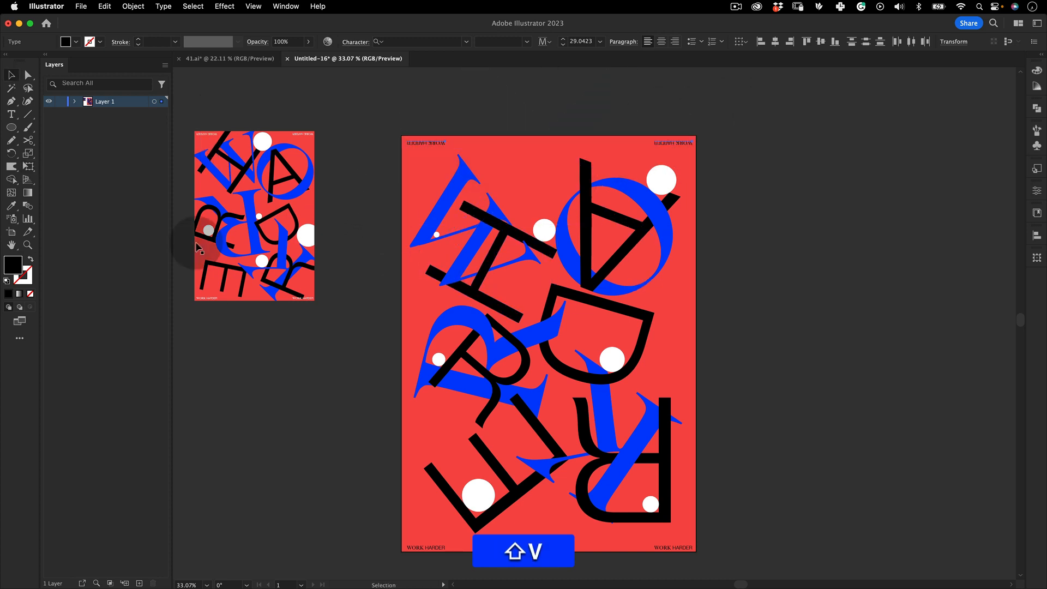
Set the fill of the bottom "WORK HARDER" texts to white (FFFFFF)
double_click(17, 270)
drag(466, 180, 431, 158)
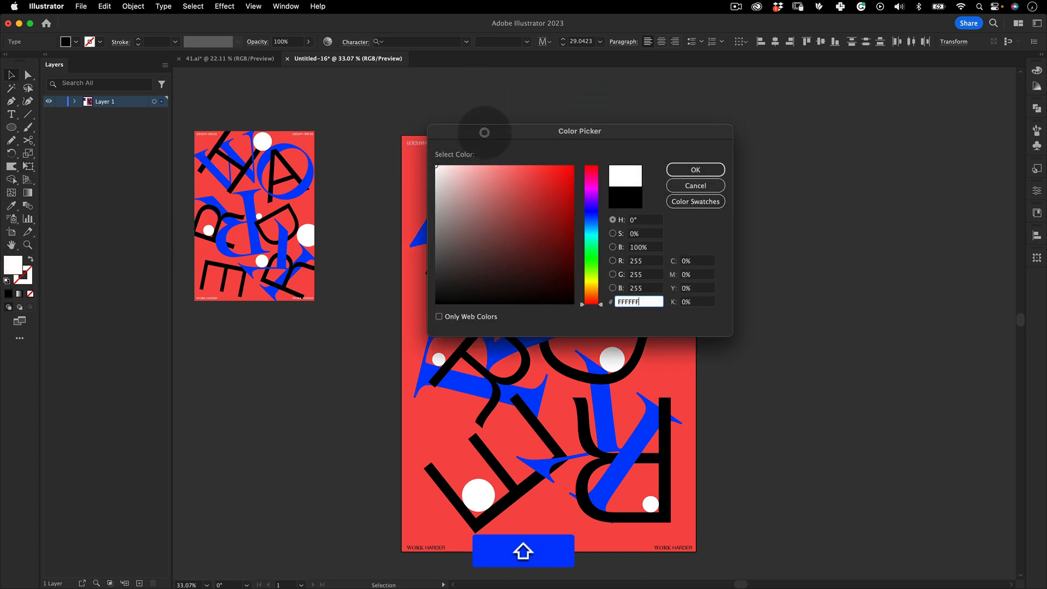
click(703, 168)
scroll(691, 381, down, 5)
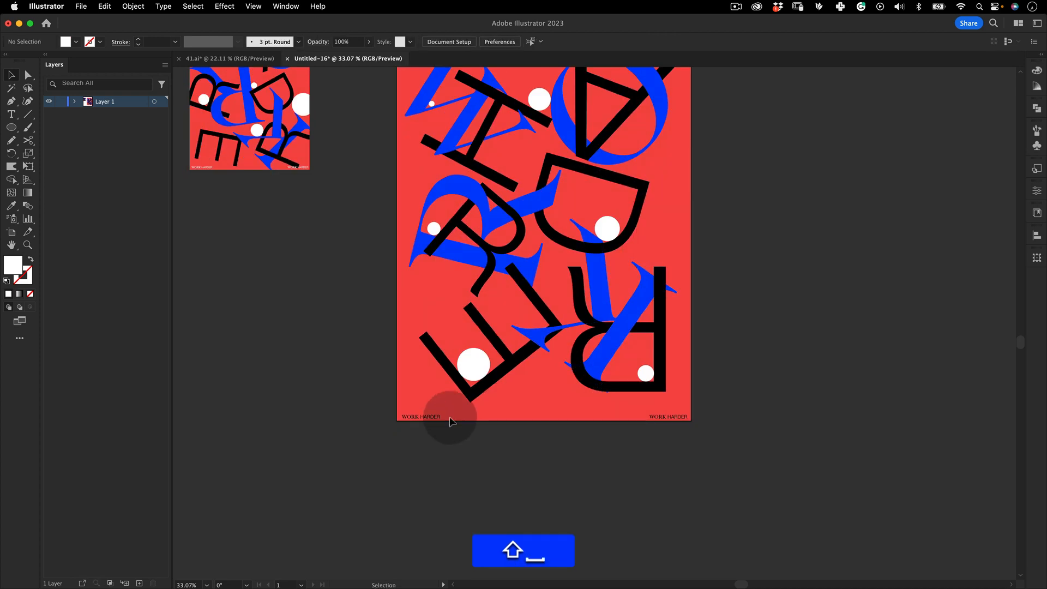
click(422, 419)
shift+click(660, 407)
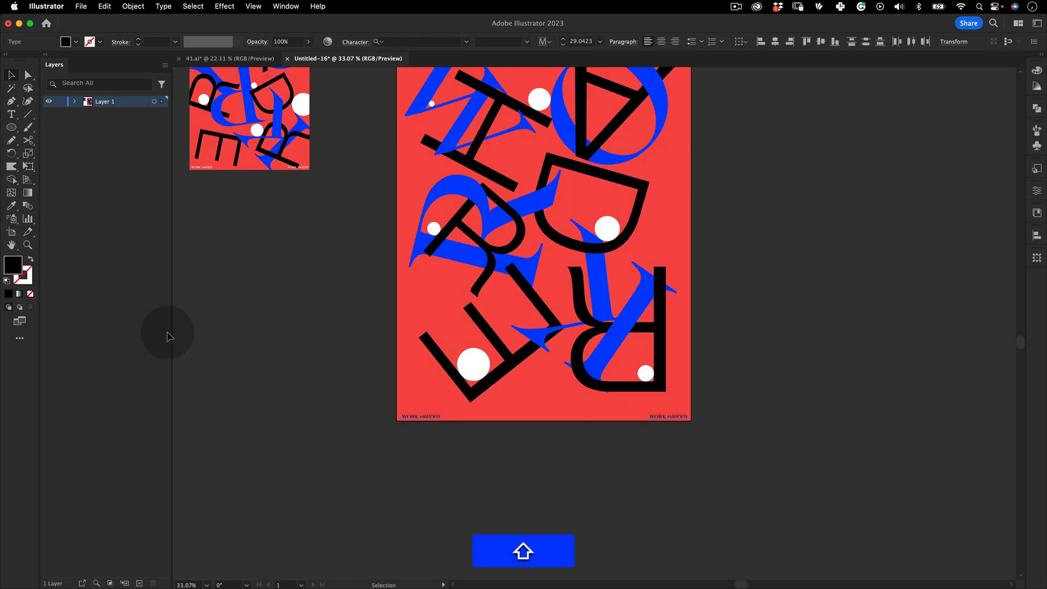
double_click(13, 265)
text(C99B9B)
drag(417, 153, 416, 152)
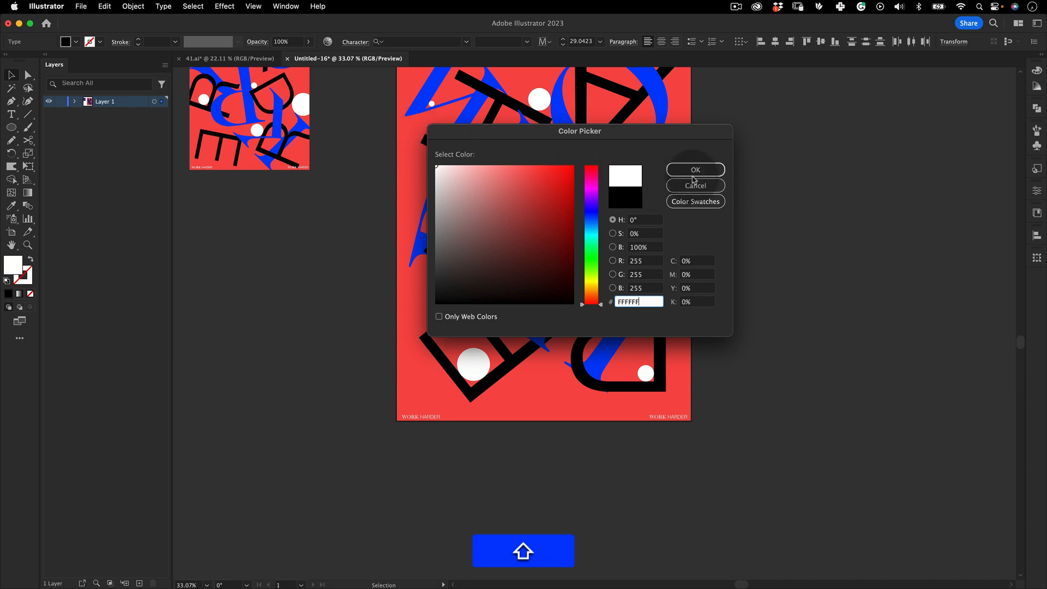
click(696, 171)
Delete the reference poster placed beside the artboard
key(v)
click(752, 214)
key(space)
drag(641, 142, 656, 246)
drag(400, 202, 438, 236)
key(v)
drag(397, 99, 148, 402)
key(BackSpace)
key(space)
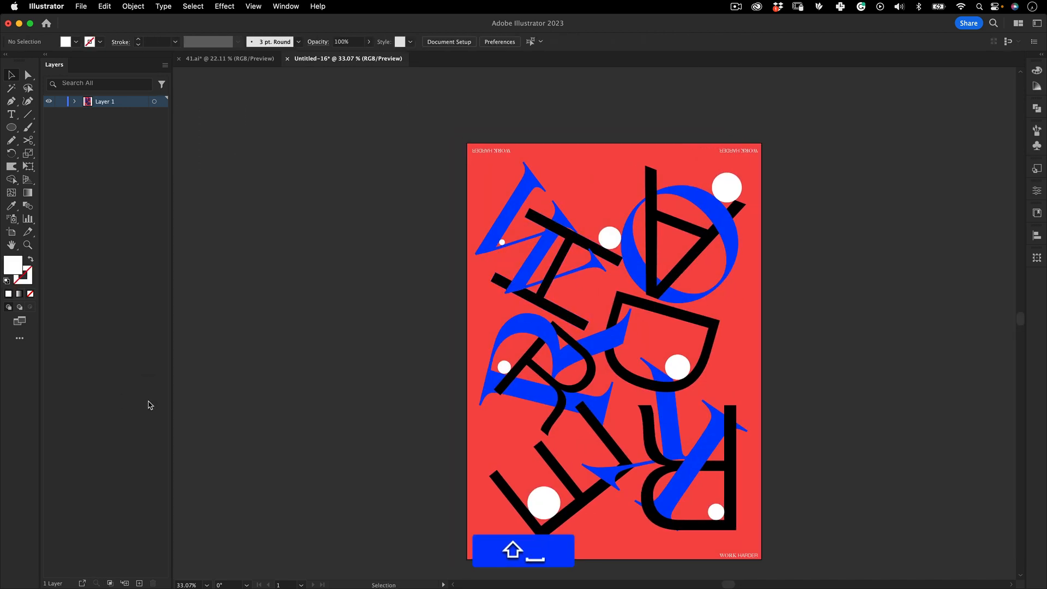
Select all the letters and circles and scale them up so they extend past the poster edges
drag(814, 248, 714, 206)
key(v)
key(z)
drag(593, 242, 648, 196)
key(space)
key(v)
drag(749, 131, 308, 483)
key(shift+e)
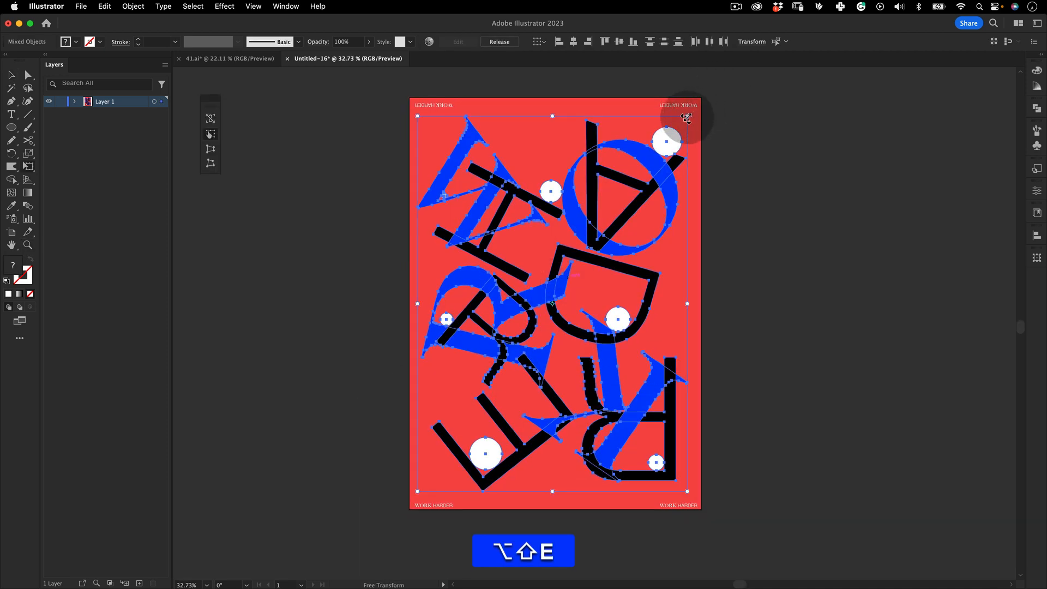
drag(687, 118, 745, 93)
key(v)
drag(678, 273, 680, 265)
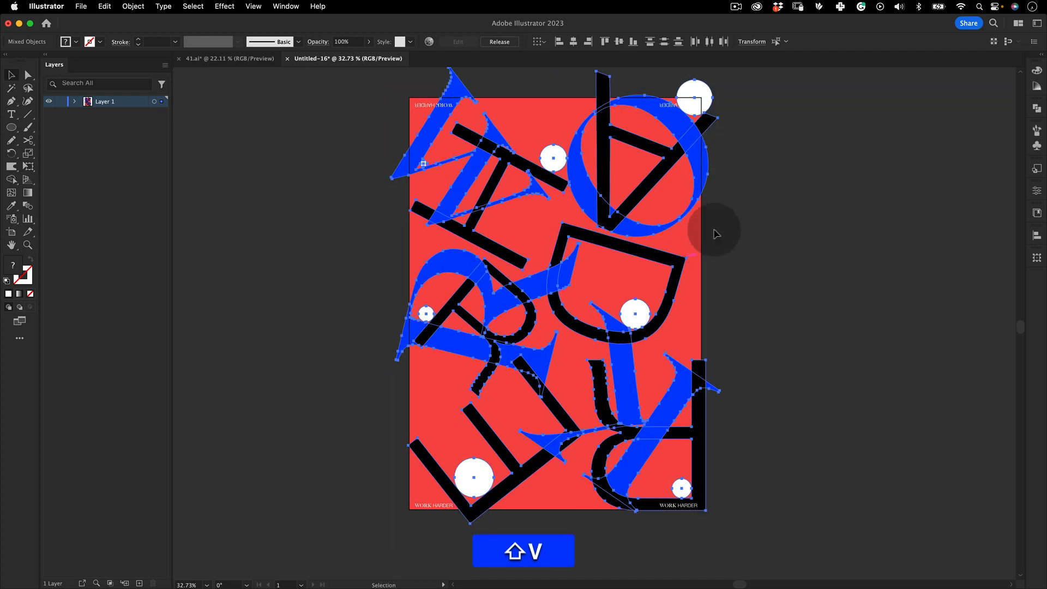
click(774, 152)
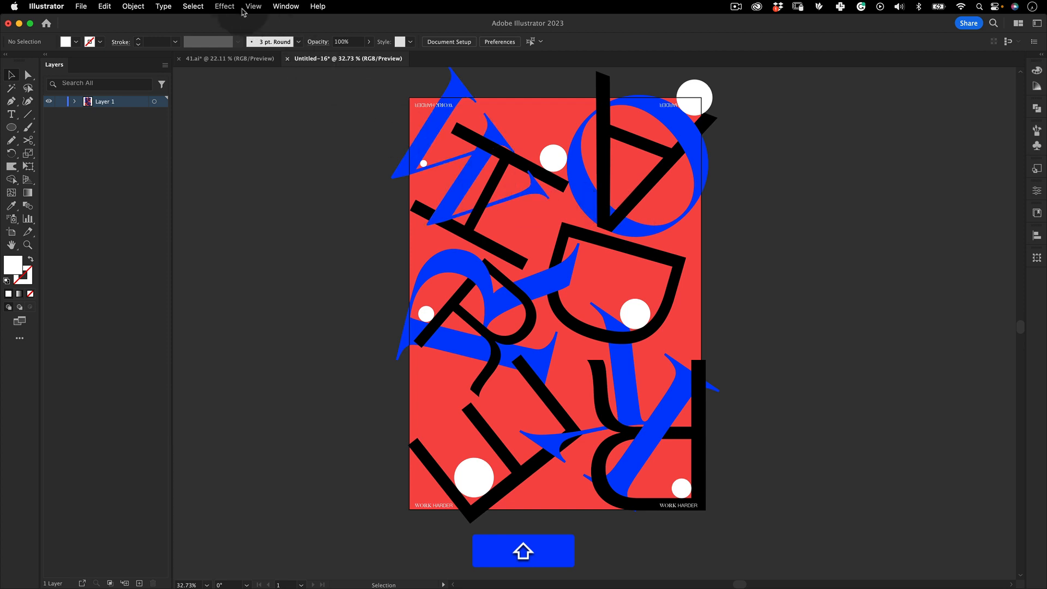
Switch to Trim View to preview the poster cropped to the artboard
click(258, 6)
key(shift+v)
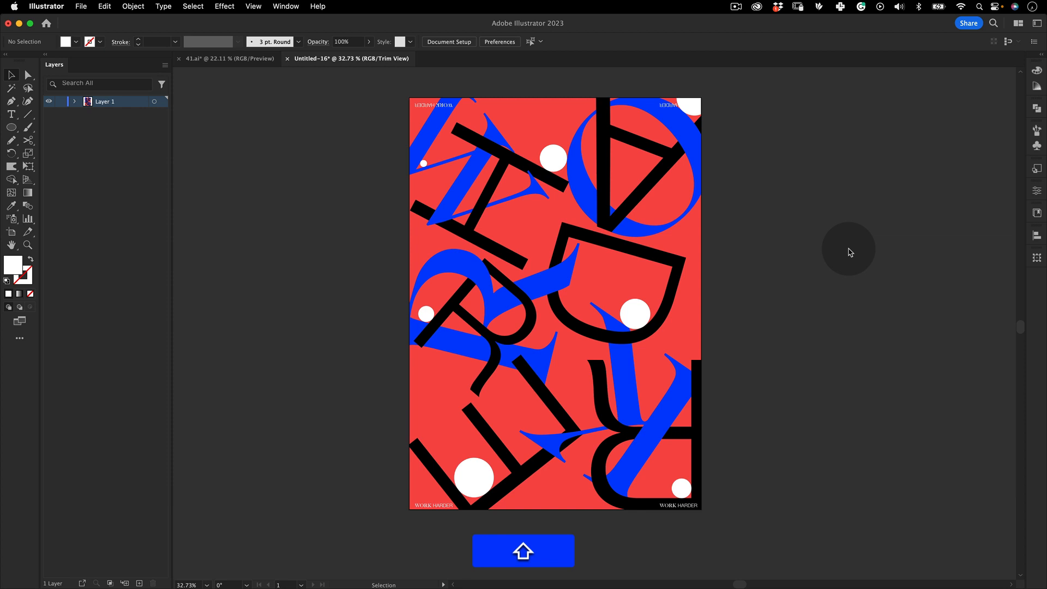
mouse_move(957, 587)
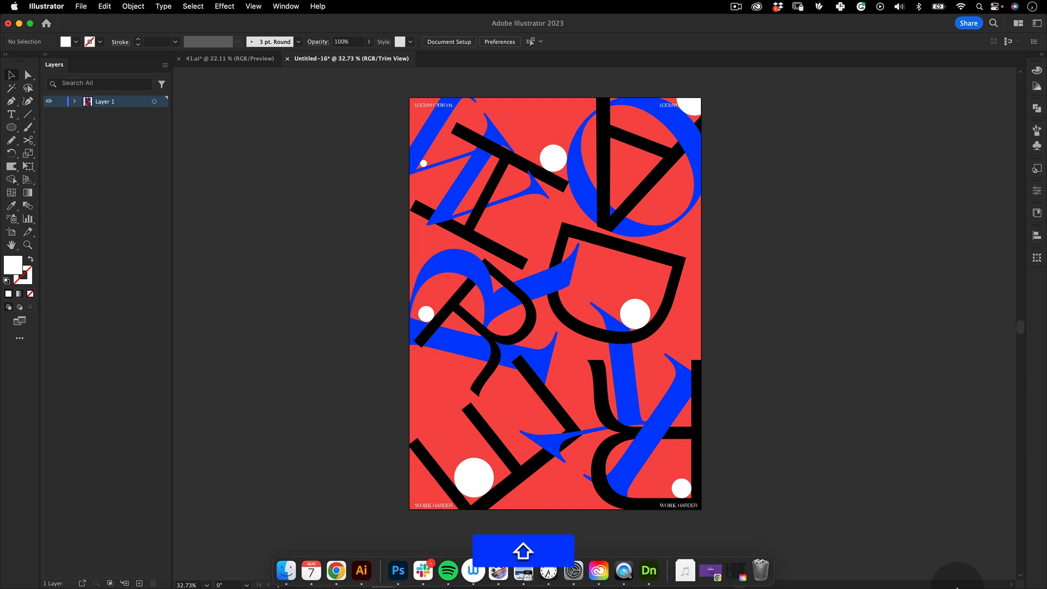